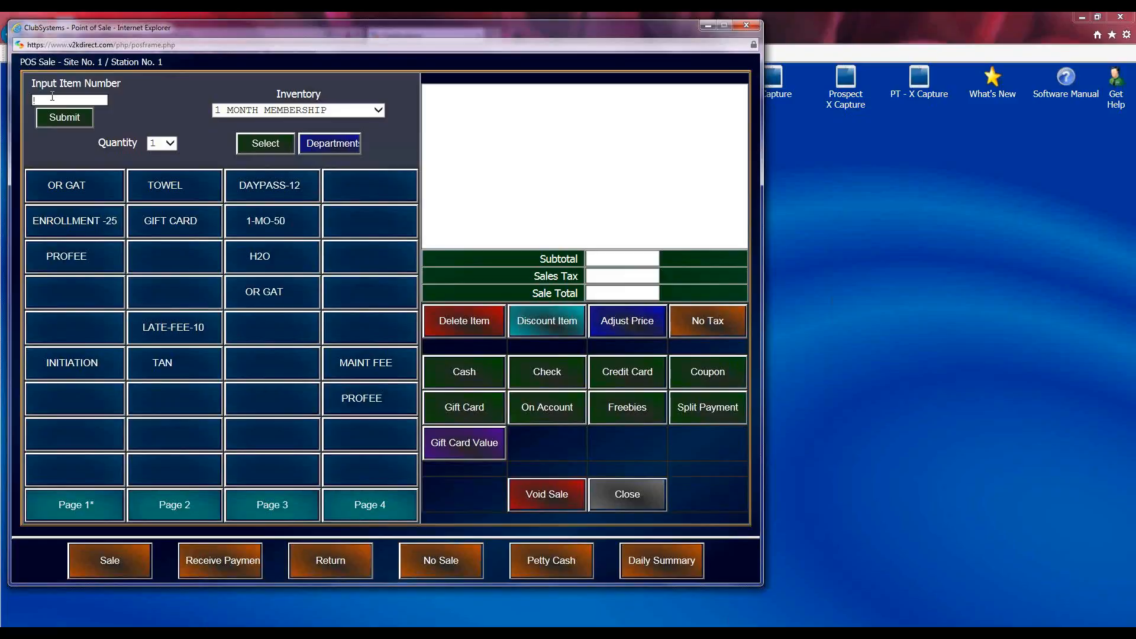
# - Add a GATORADE from the Inventory list so the sale totals 1.50, then bring up Departments
pyautogui.click(76, 119)
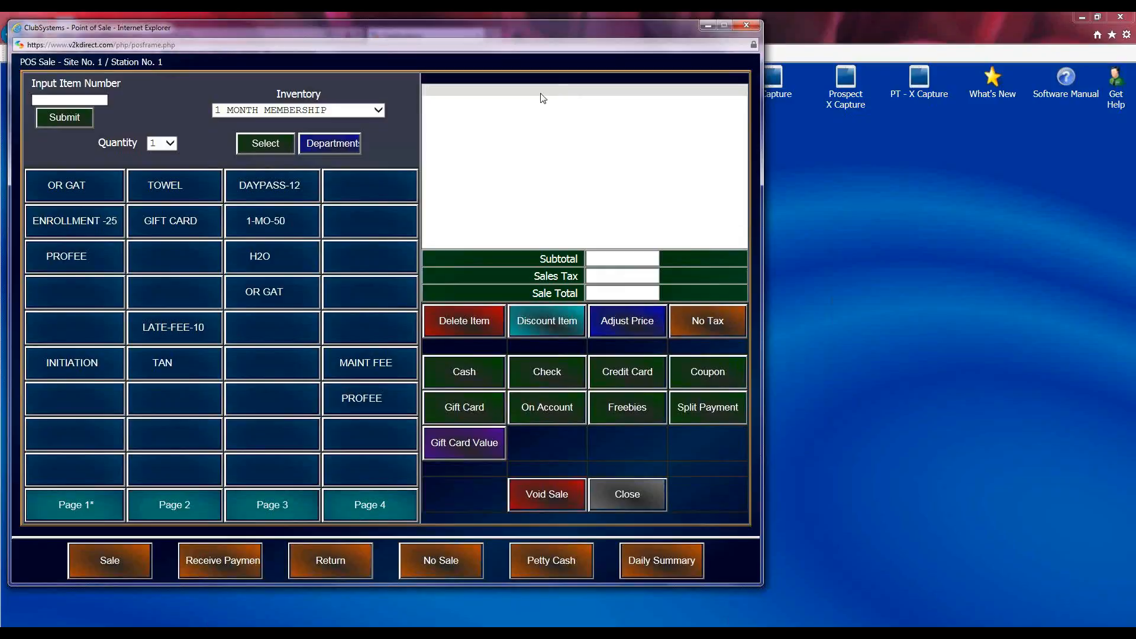
pyautogui.click(381, 114)
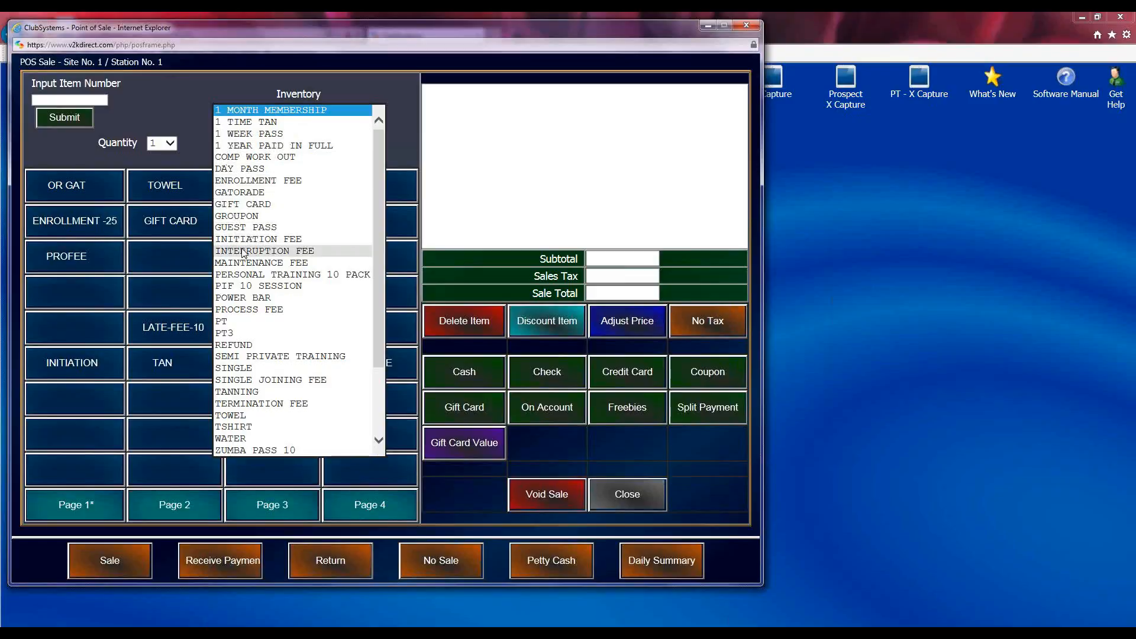
pyautogui.click(252, 193)
pyautogui.click(266, 143)
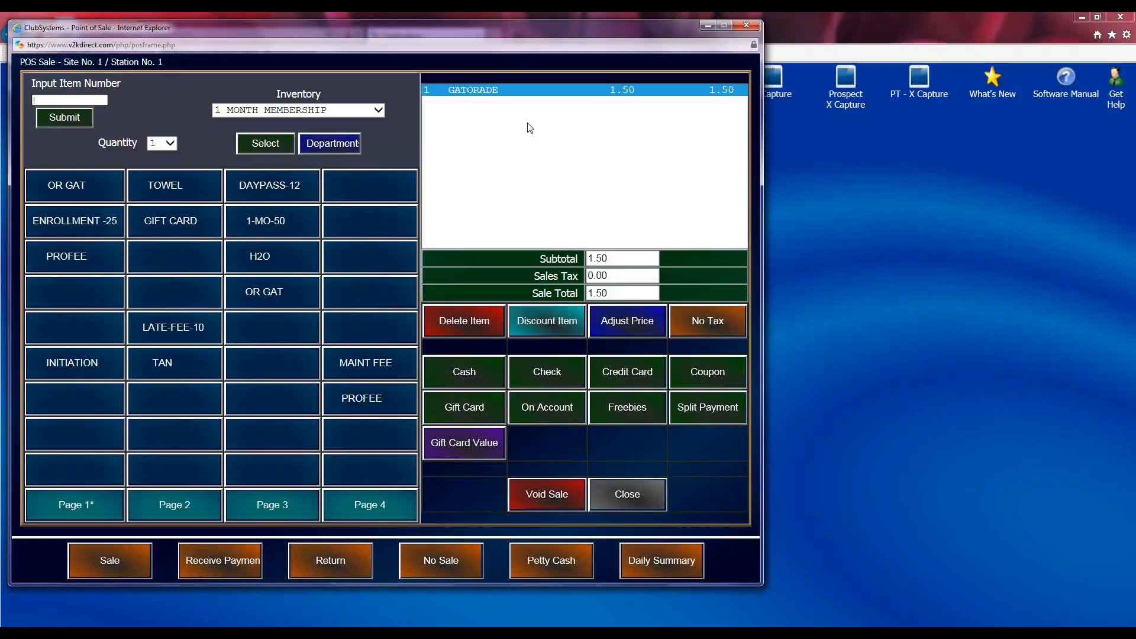
pyautogui.click(335, 147)
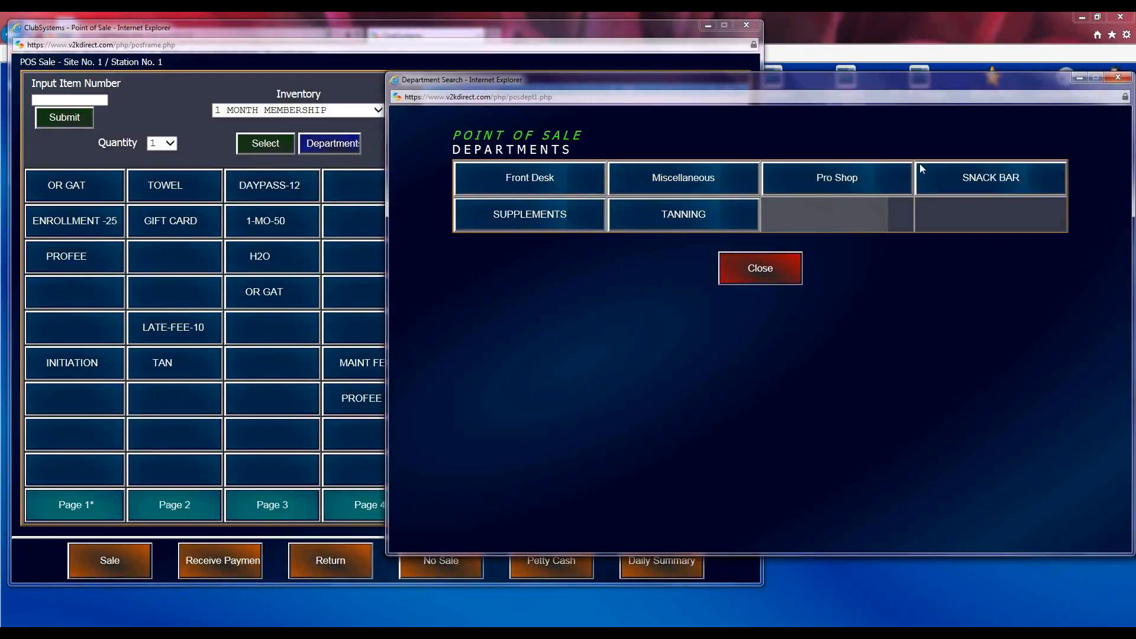
# - Add a POWER BAR at 1.00 from the SNACK BAR department, raising the total to 2.58
pyautogui.click(989, 181)
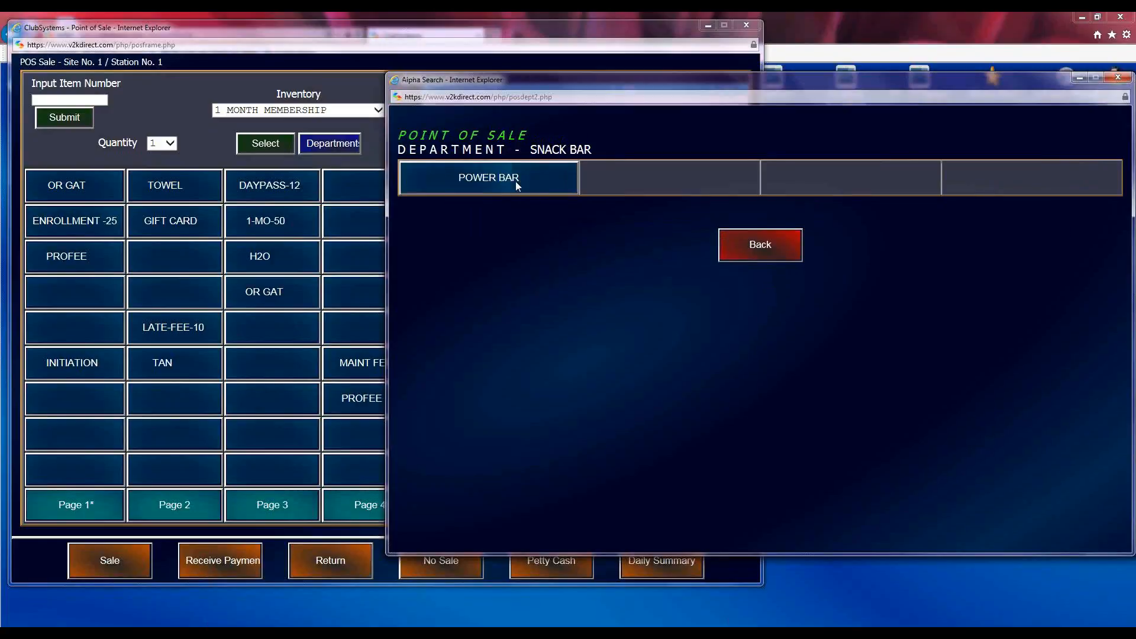
pyautogui.click(516, 181)
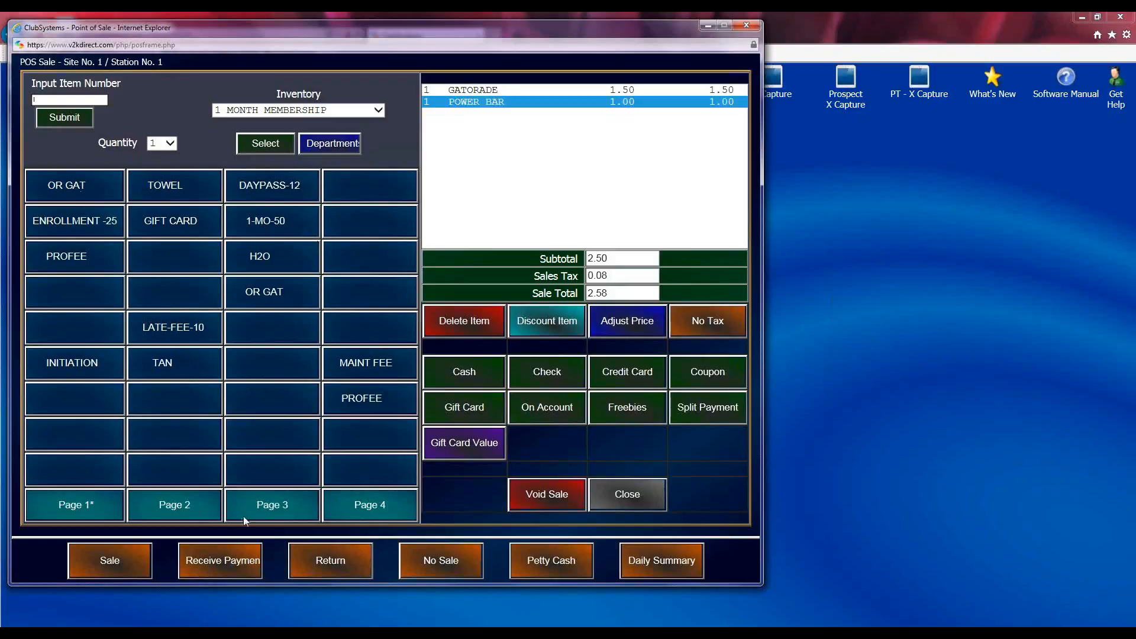
pyautogui.click(178, 509)
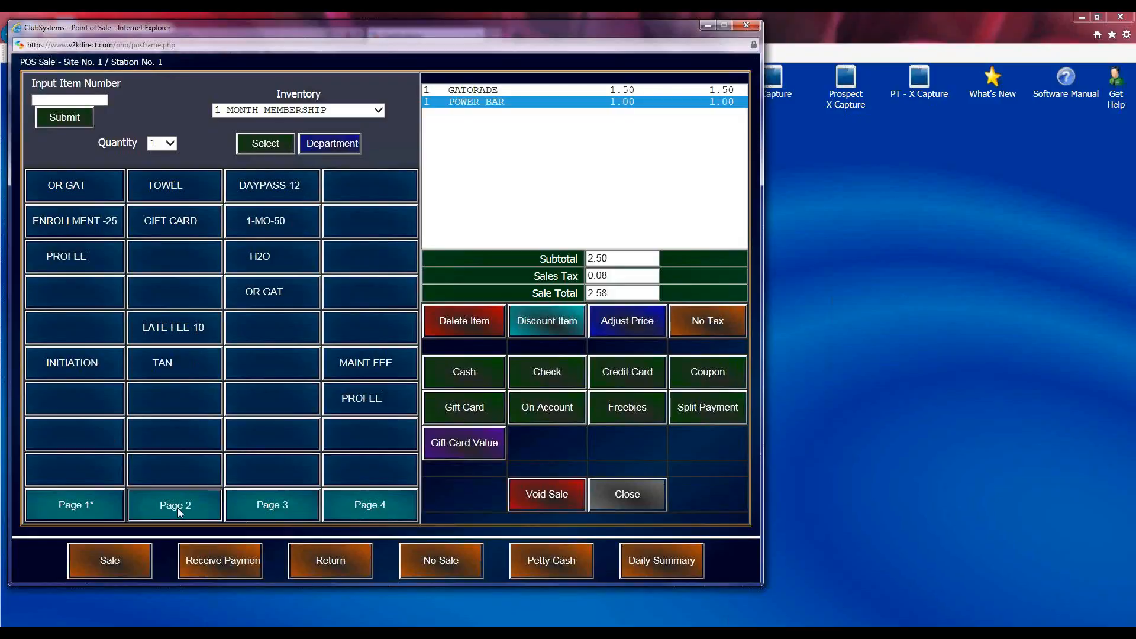
# - Browse item pages 3, 4 and 1, then add a TOWEL at 1.00, making the total 3.58
pyautogui.click(278, 511)
pyautogui.click(355, 509)
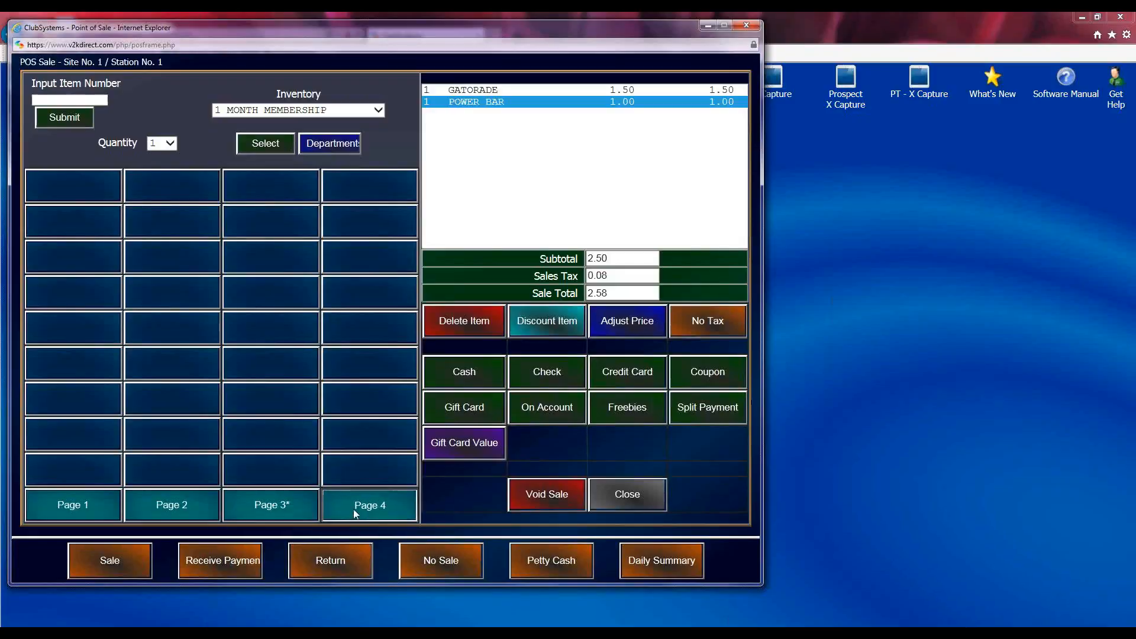
pyautogui.click(47, 504)
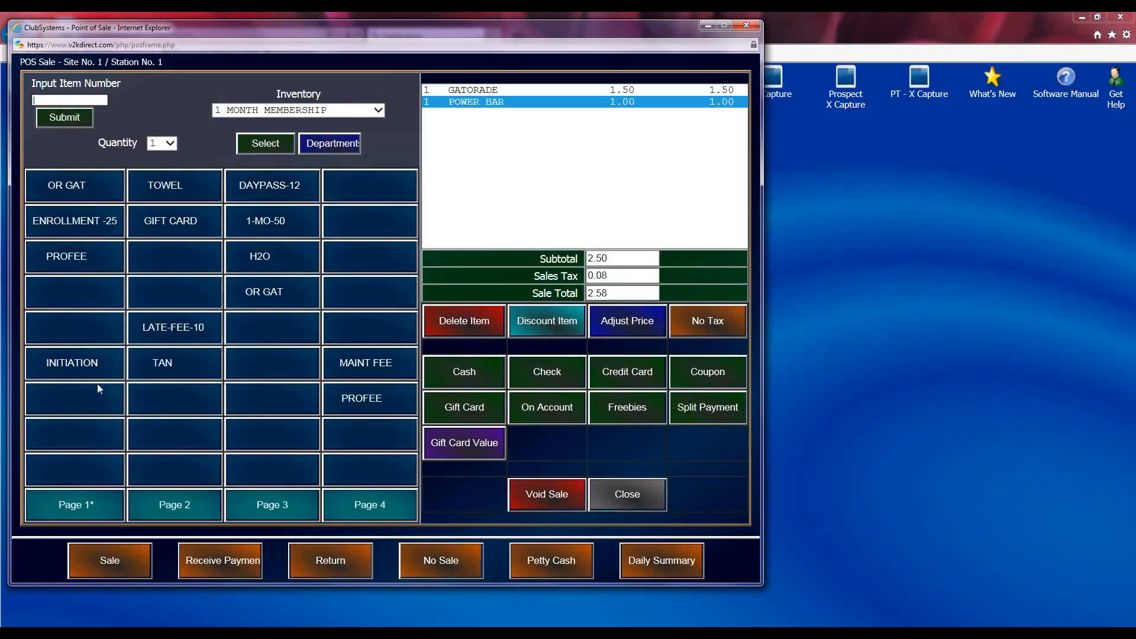
pyautogui.click(160, 186)
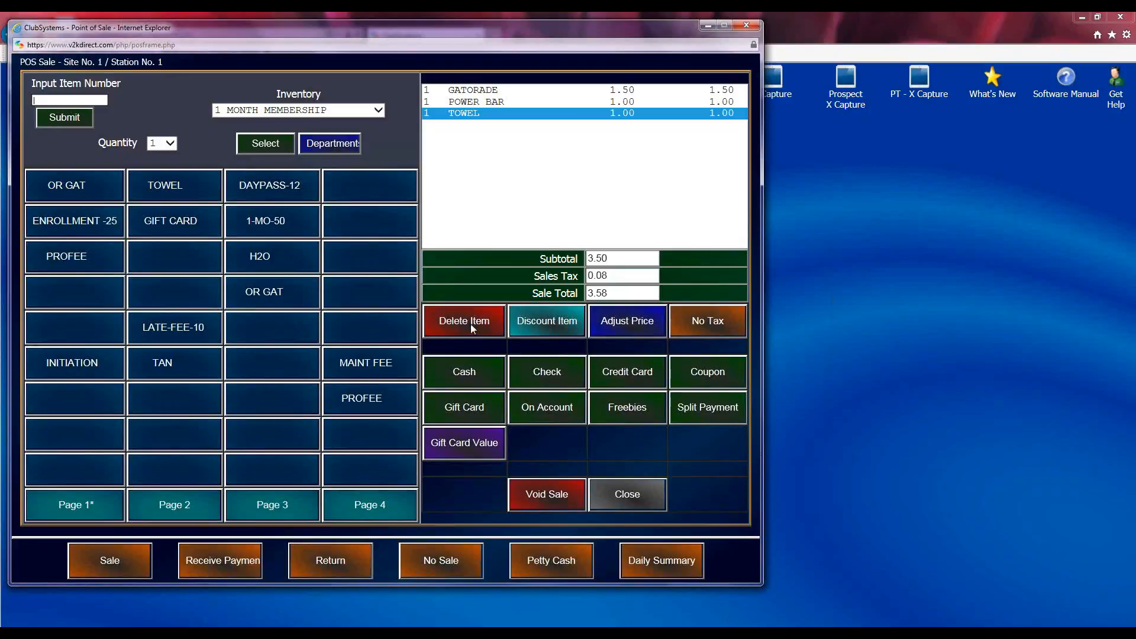
# - Delete the TOWEL line so it shows 0.00 and the total returns to 2.58
pyautogui.click(492, 118)
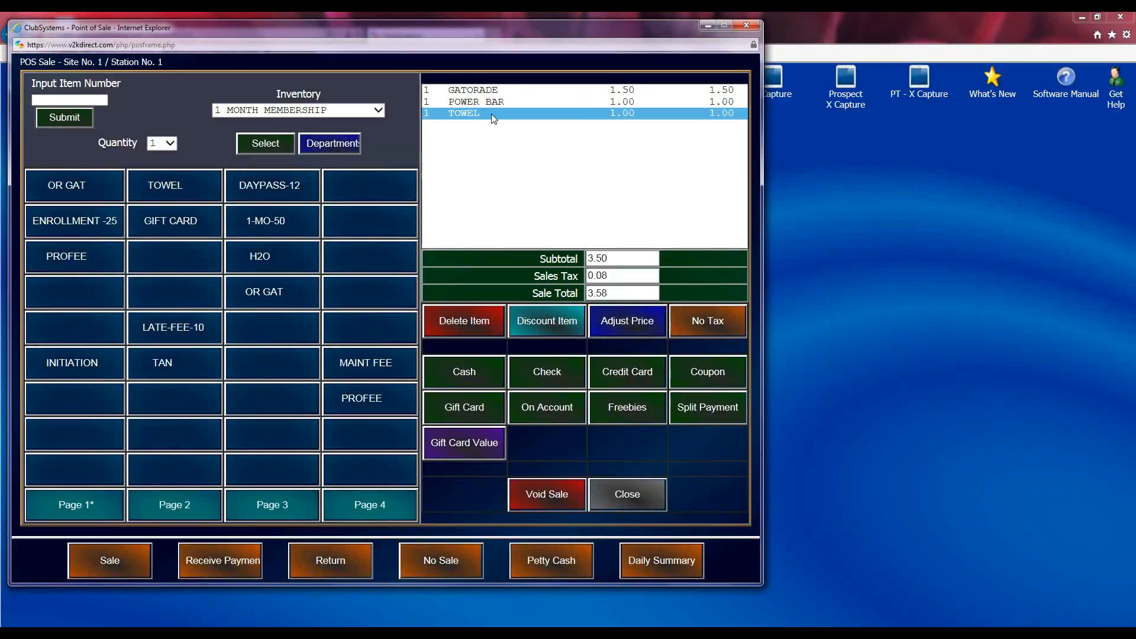
pyautogui.click(463, 320)
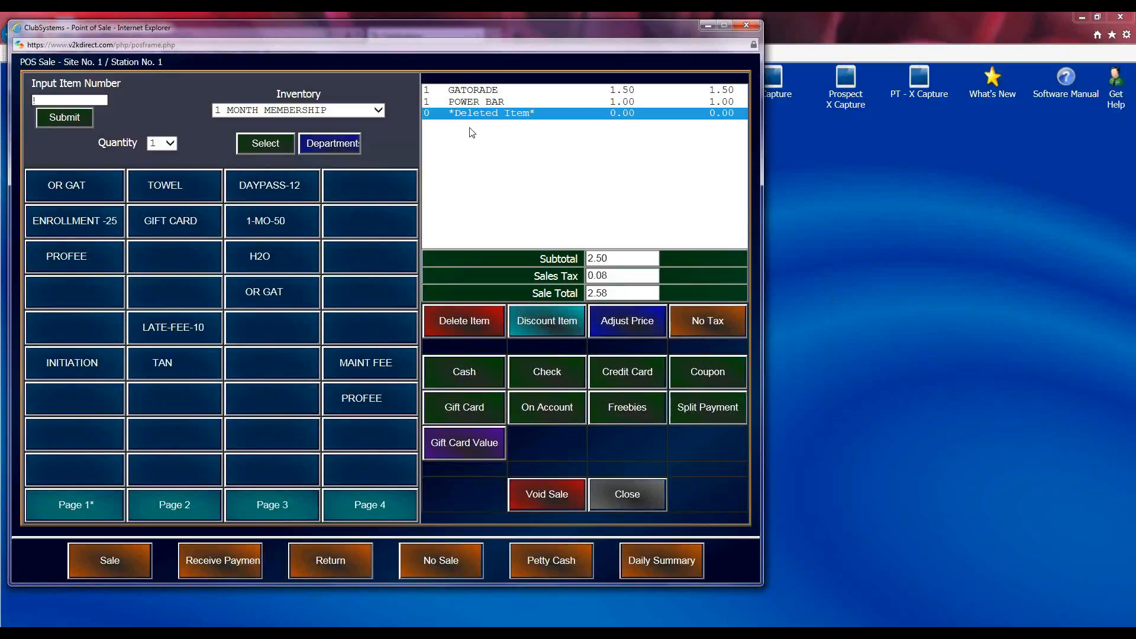
pyautogui.click(470, 91)
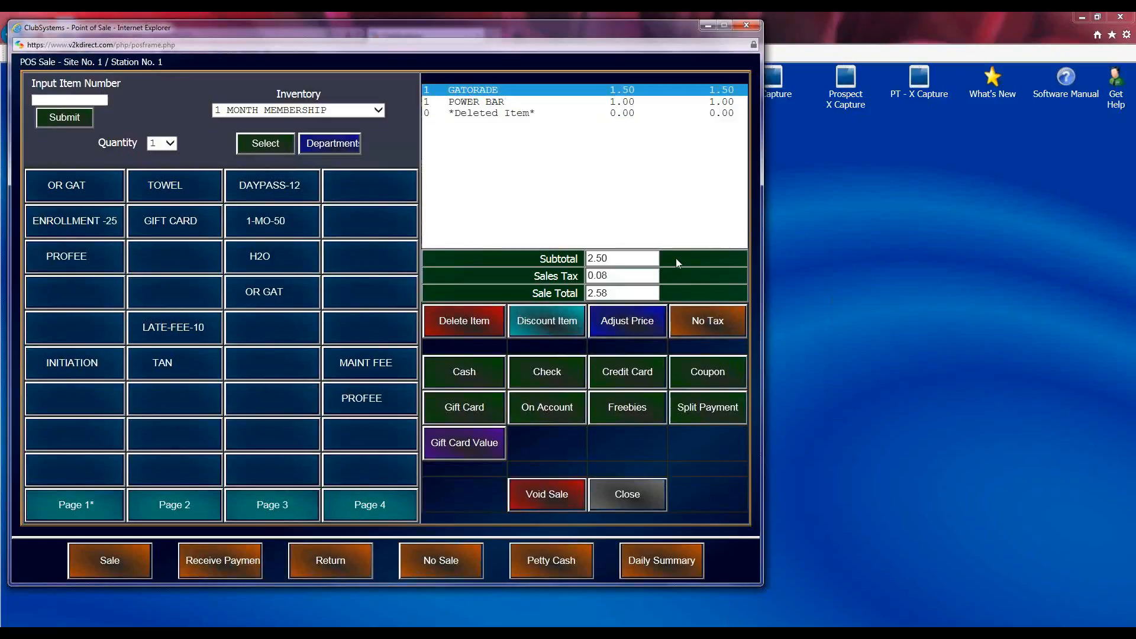
# - Discount only the GATORADE by 10% with the user password, pricing it at 1.35 (total 2.43)
pyautogui.click(554, 321)
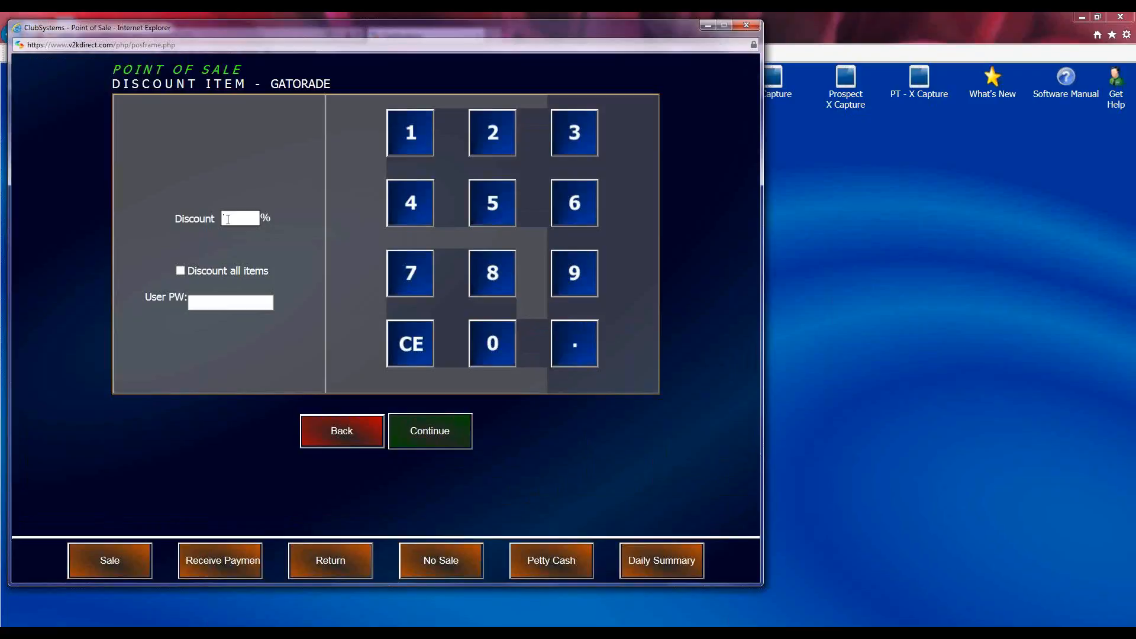
pyautogui.write('10')
pyautogui.click(180, 271)
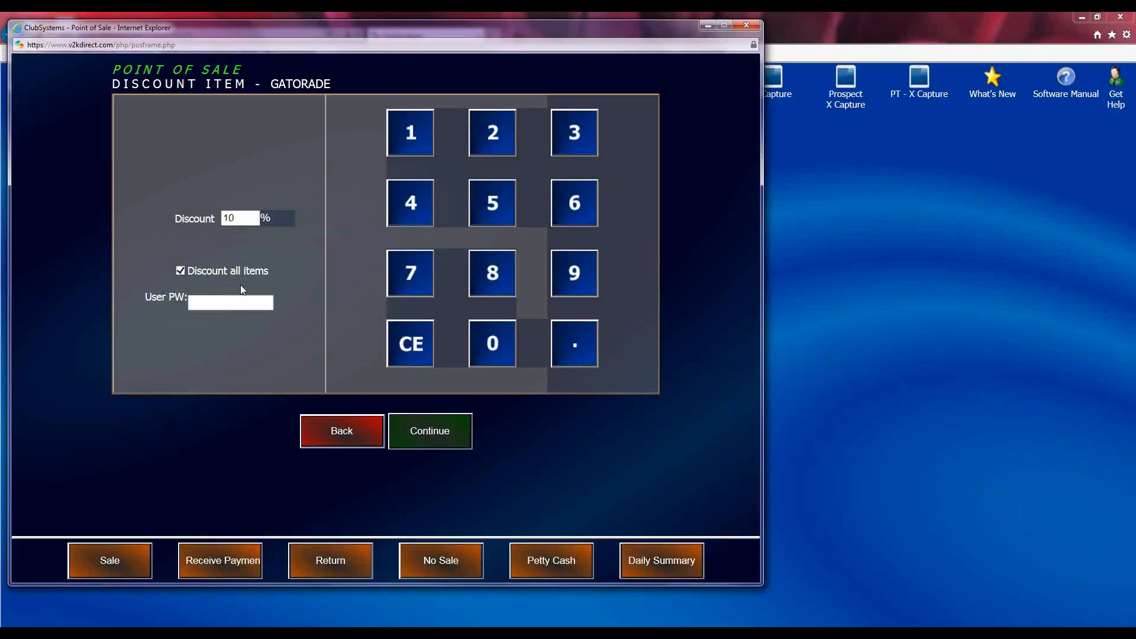
pyautogui.click(223, 223)
pyautogui.click(180, 271)
pyautogui.click(207, 303)
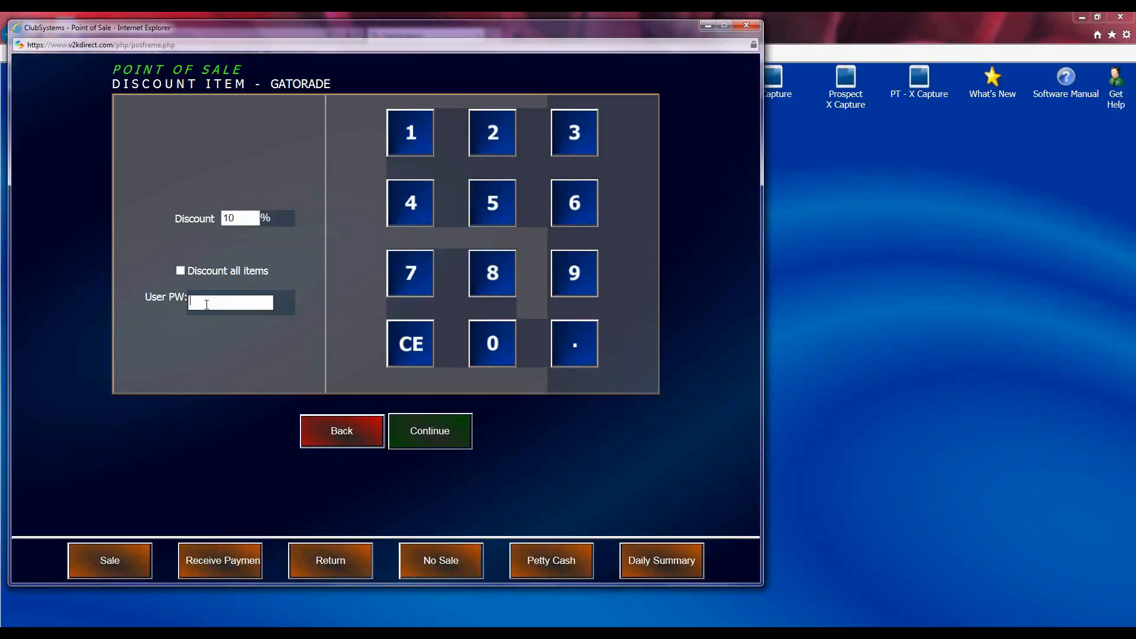
pyautogui.write('password')
pyautogui.click(442, 438)
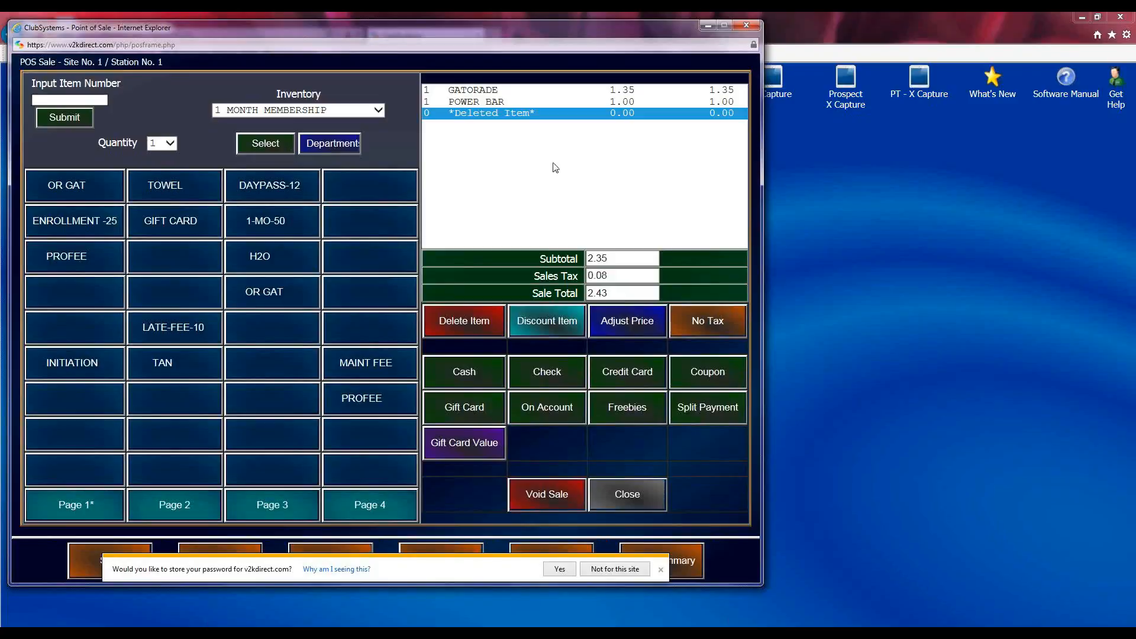
# - Adjust the POWER BAR price from 1.00 to 1.25, authorised with the user password
pyautogui.click(537, 90)
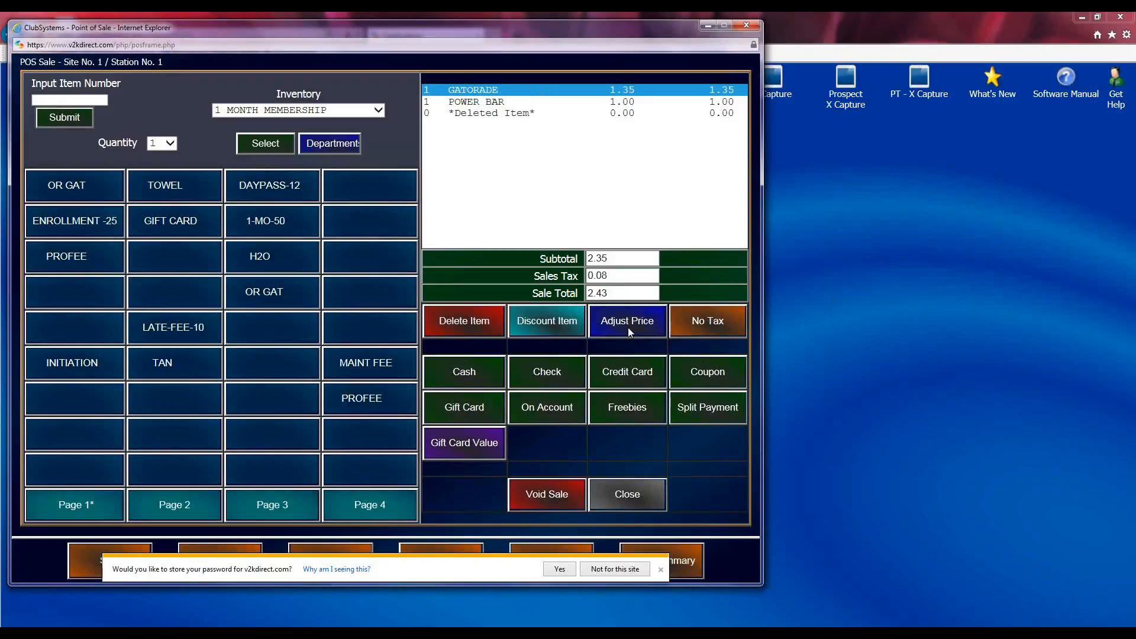
pyautogui.click(468, 102)
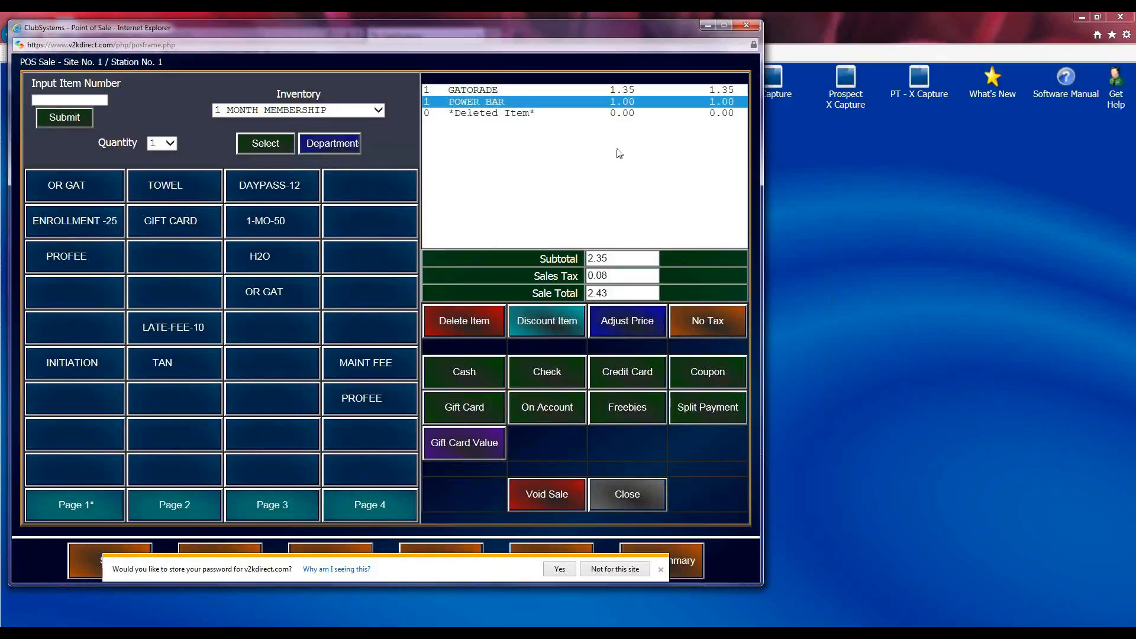
pyautogui.click(627, 324)
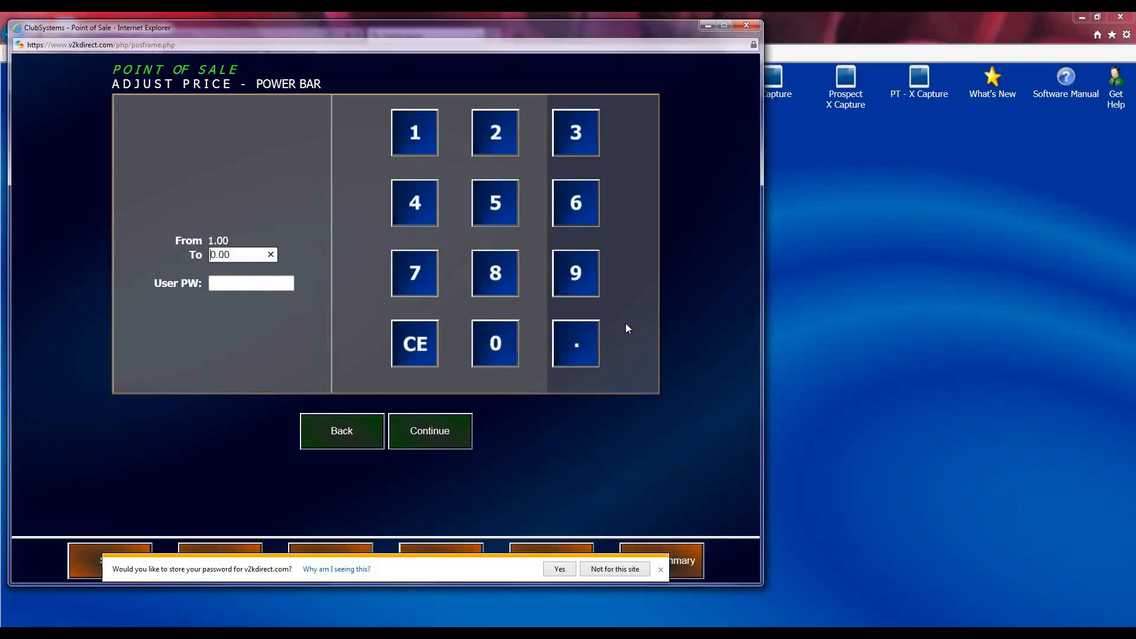
pyautogui.moveTo(205, 241); pyautogui.dragTo(236, 238)
pyautogui.click(239, 256)
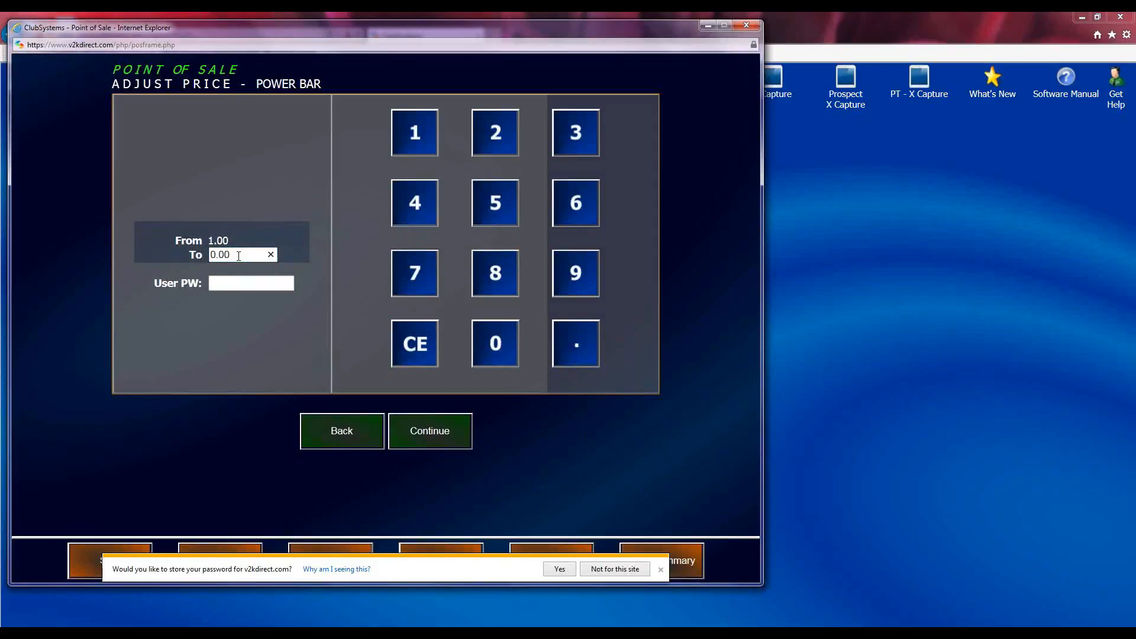
pyautogui.write('1.25')
pyautogui.click(227, 285)
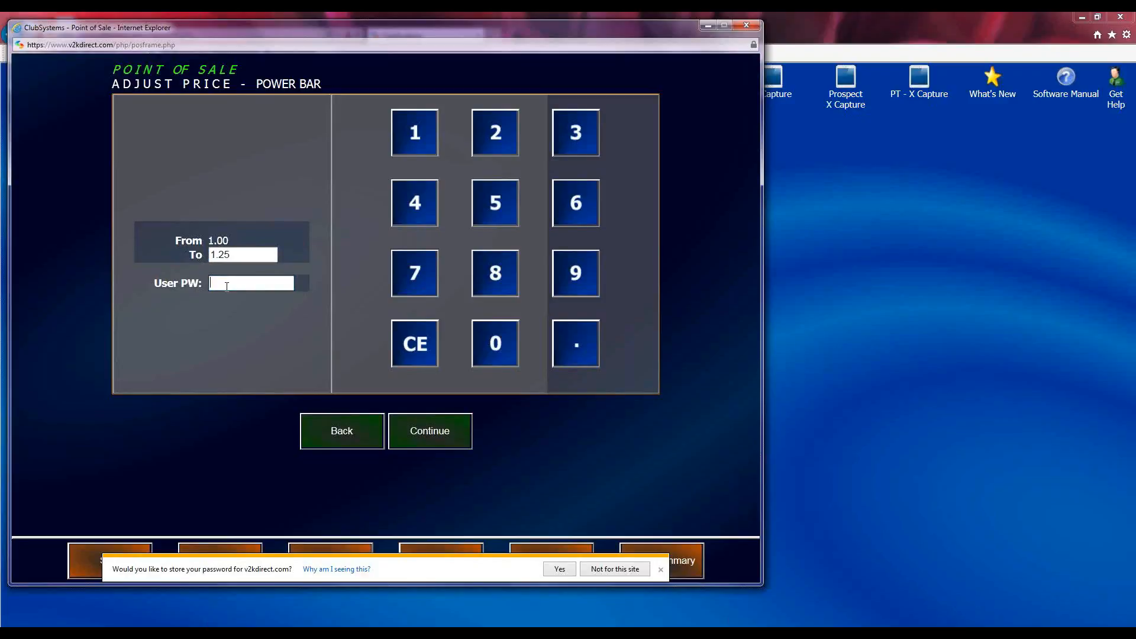
pyautogui.write('******')
pyautogui.click(424, 436)
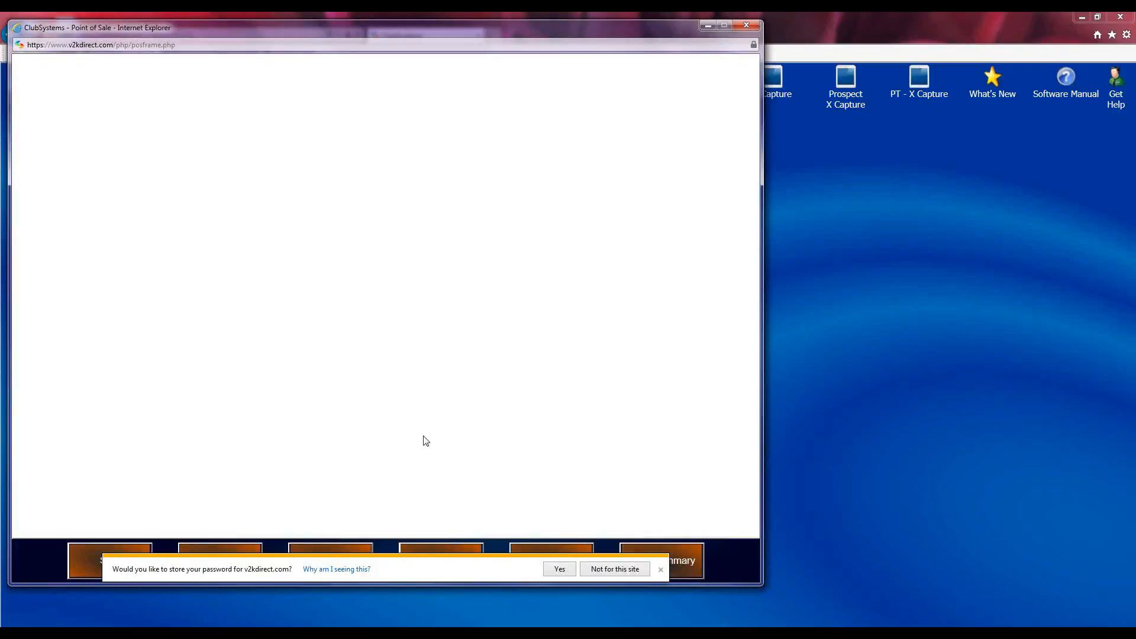
pyautogui.click(510, 102)
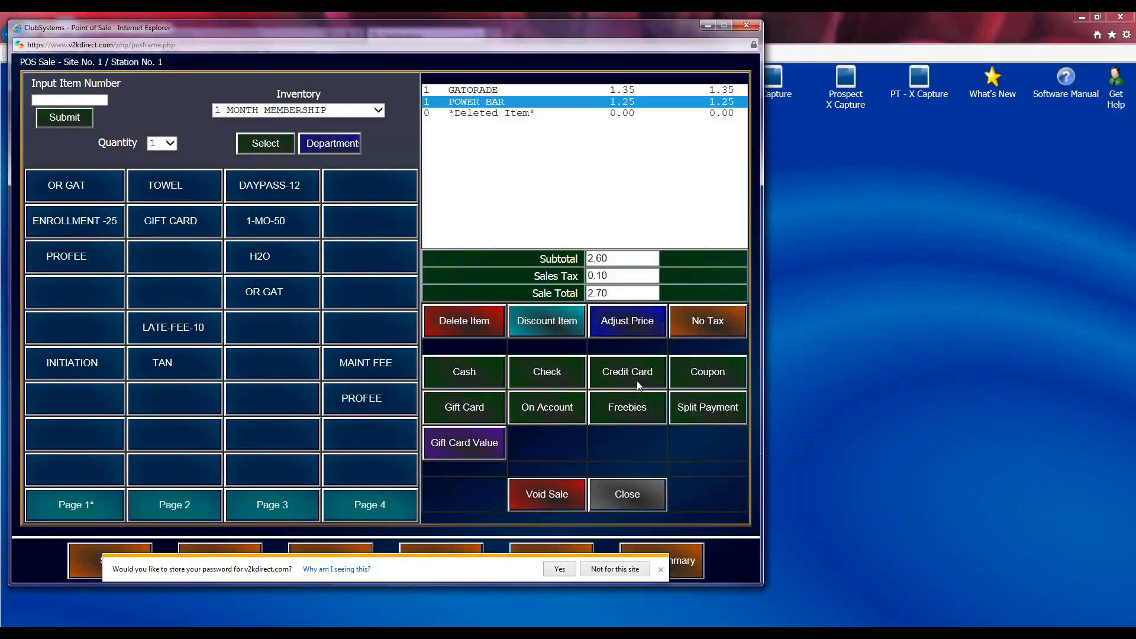
# - Tender 5.00 cash for the 2.70 sale and search Member # by the member's surname
pyautogui.click(473, 372)
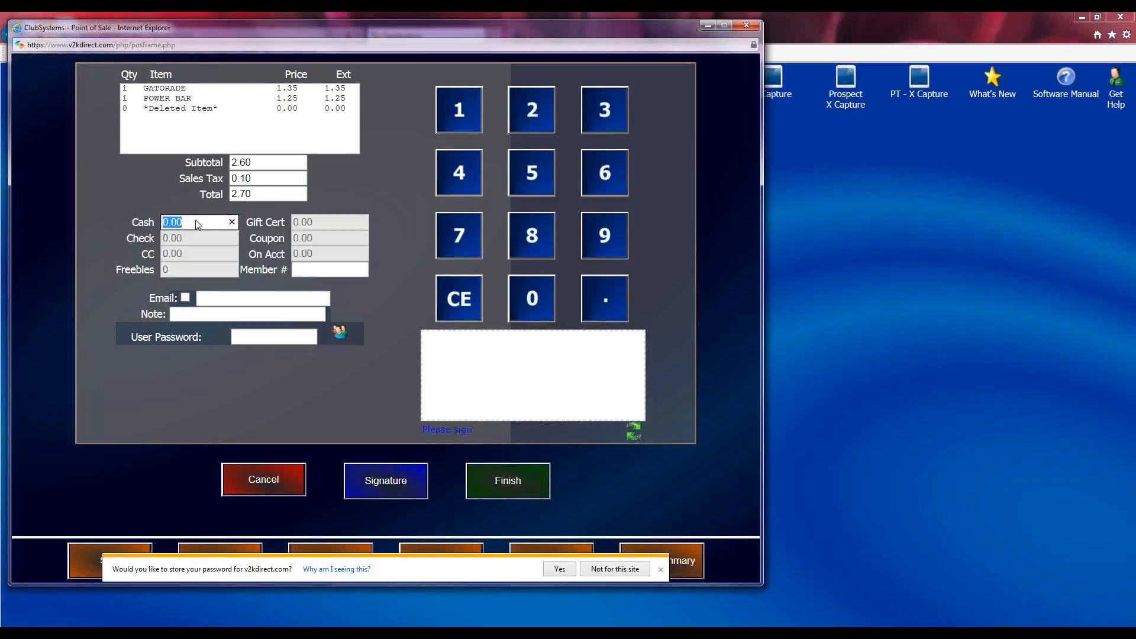
pyautogui.moveTo(188, 222); pyautogui.dragTo(160, 222)
pyautogui.write('5.00')
pyautogui.click(302, 270)
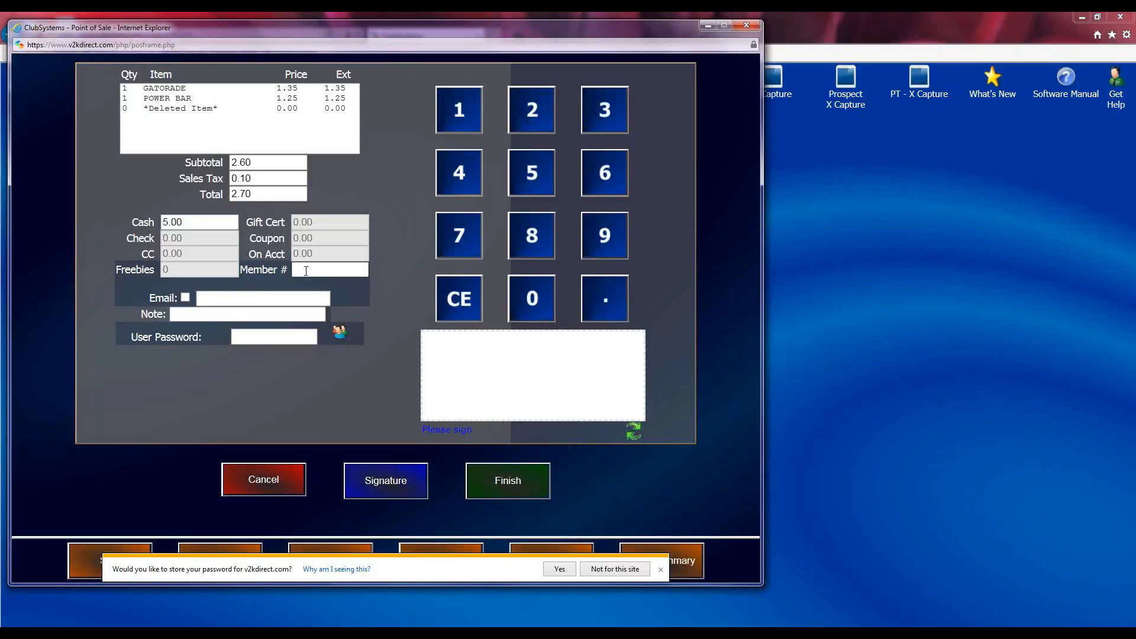
pyautogui.write('spee')
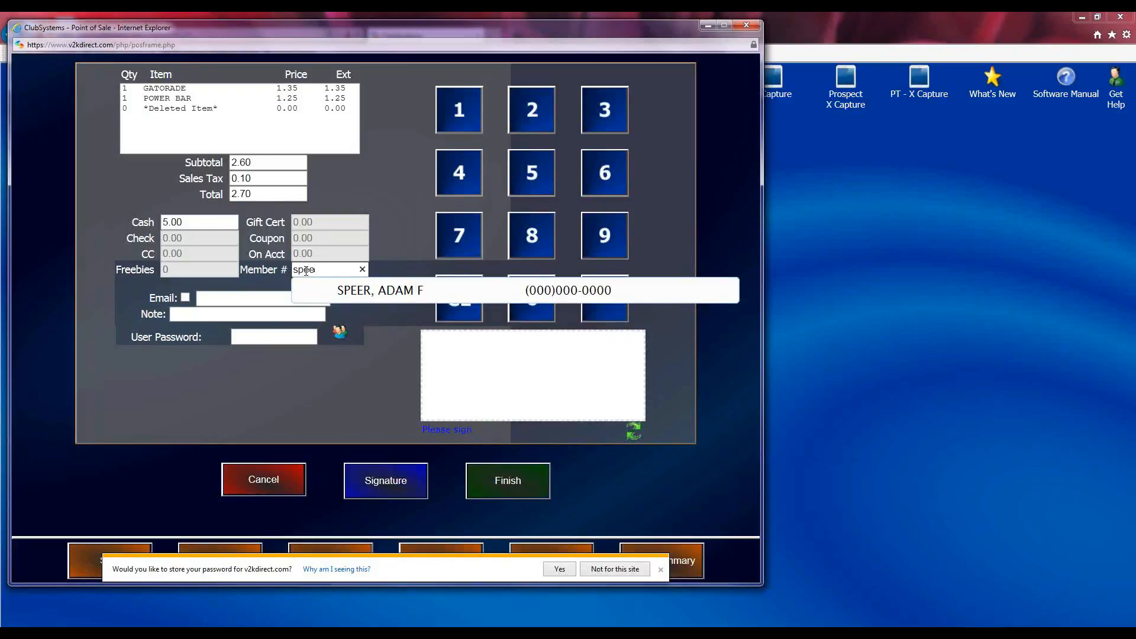
pyautogui.write('r')
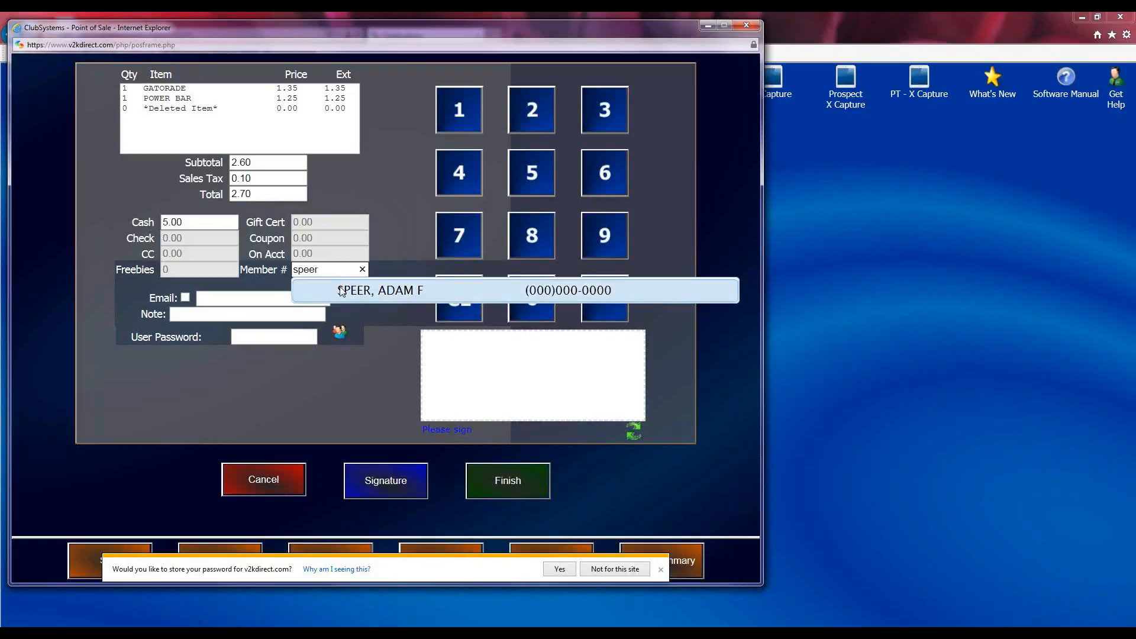
# - Pick the matching member from the suggestion list to fill in their member number
pyautogui.click(366, 292)
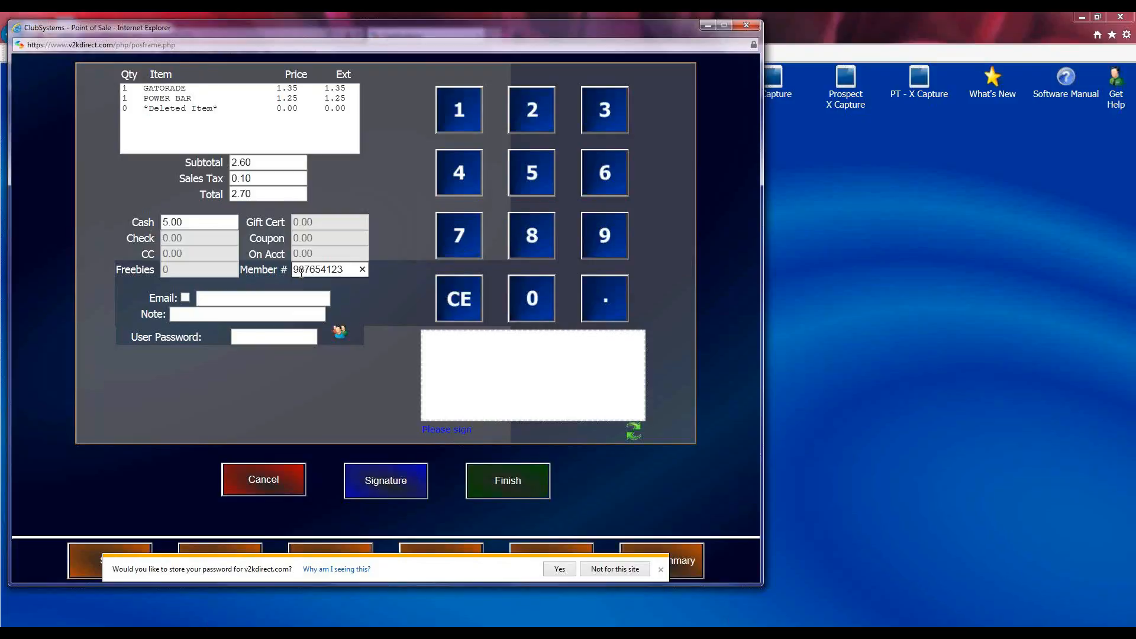
# - Tick Email for the receipt, enter the user password, and bring up the 50% Split Commission window
pyautogui.click(185, 297)
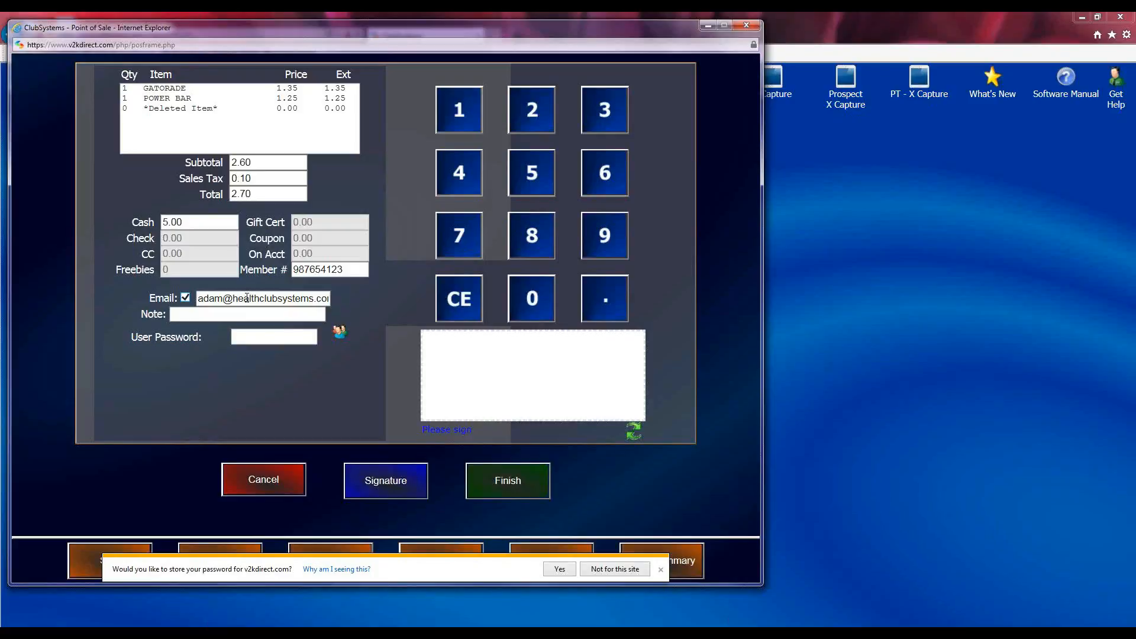
pyautogui.click(205, 318)
pyautogui.click(255, 339)
pyautogui.write('*******')
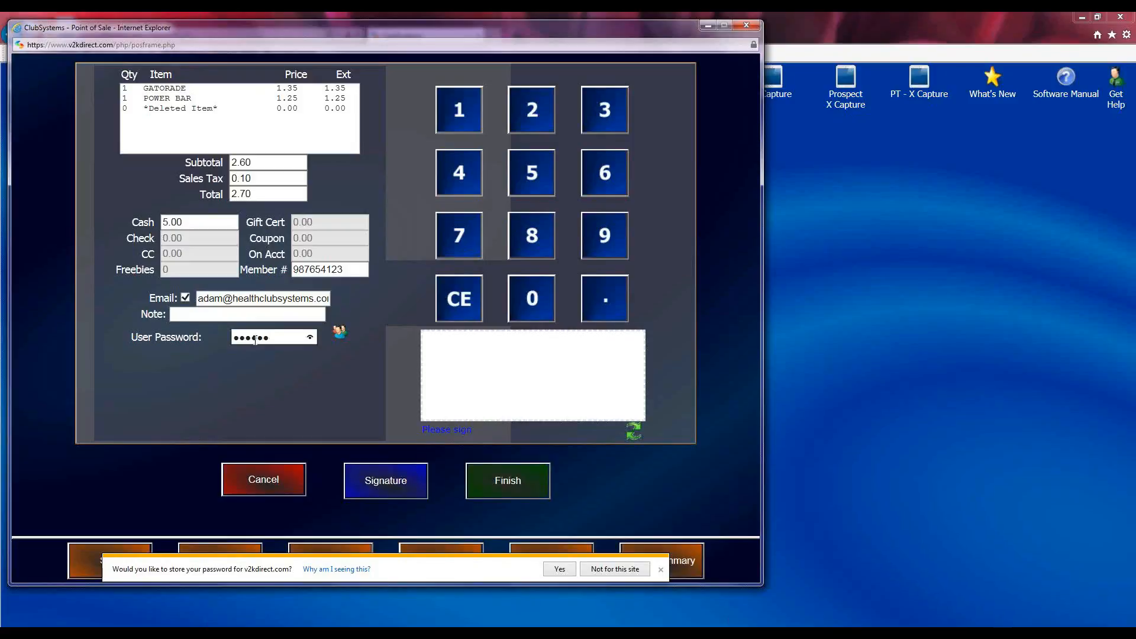
pyautogui.click(340, 334)
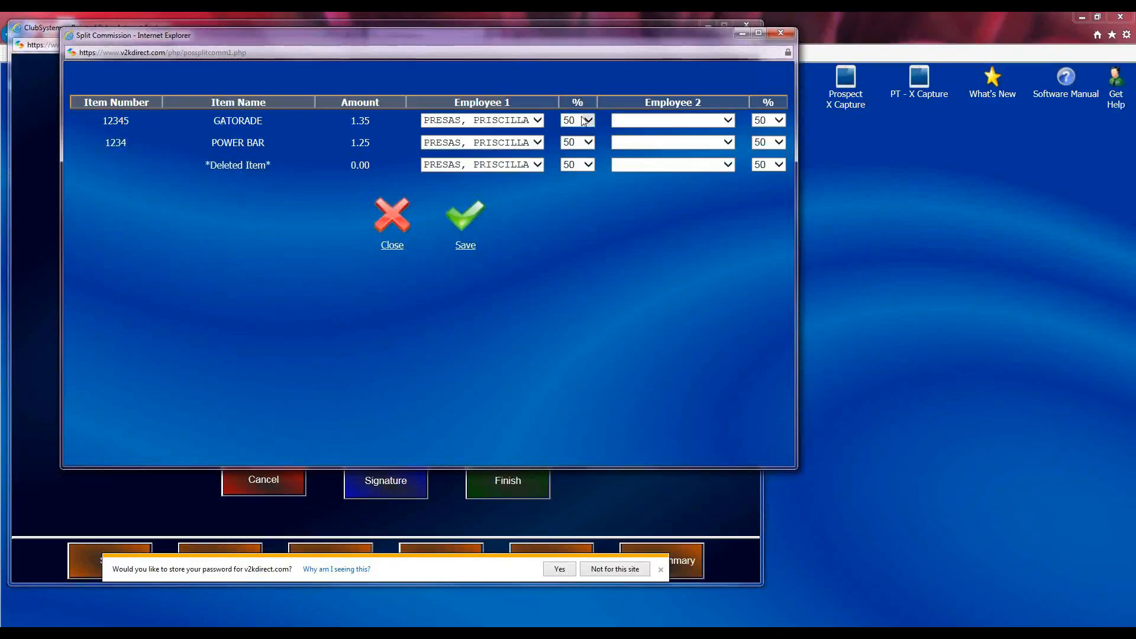
# - Give another employee 100% of the GATORADE commission and save the split
pyautogui.click(537, 120)
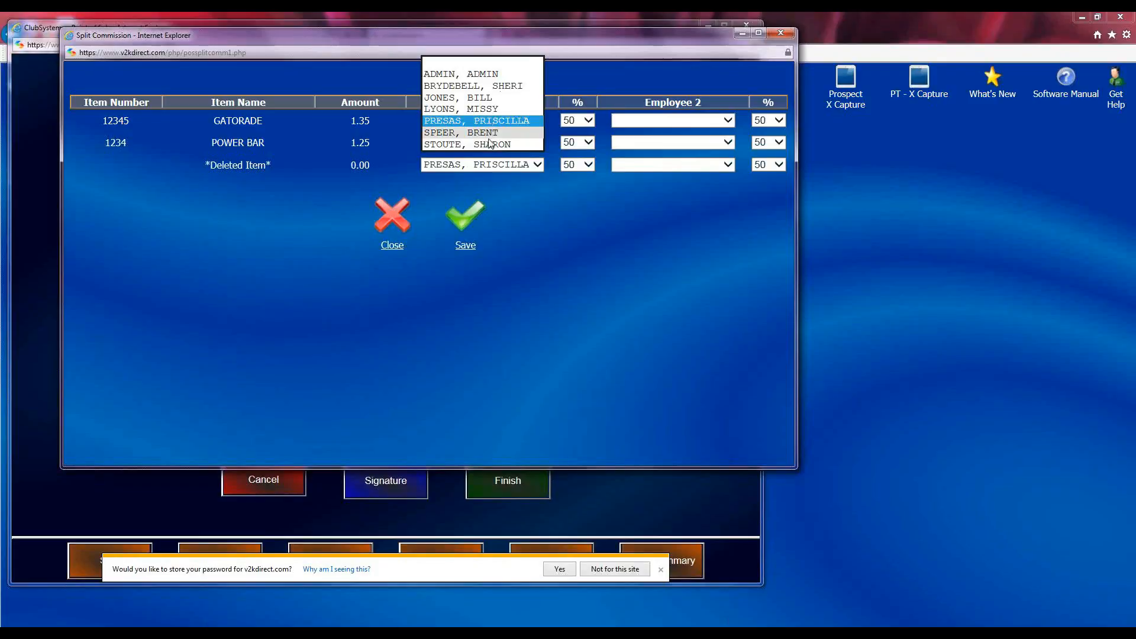
pyautogui.click(477, 109)
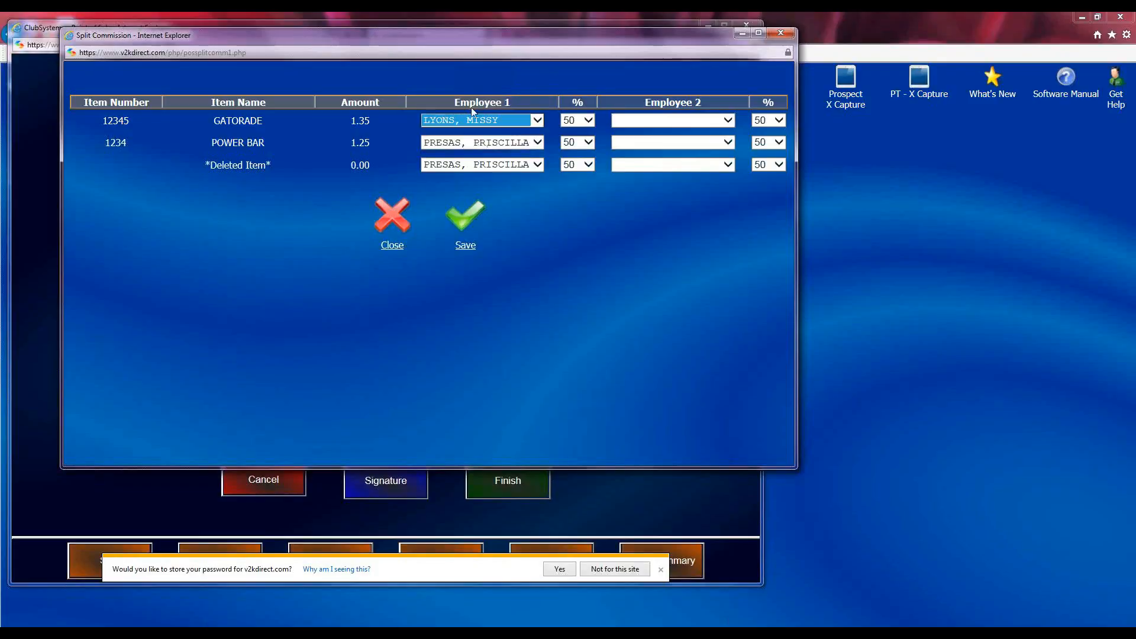
pyautogui.click(589, 120)
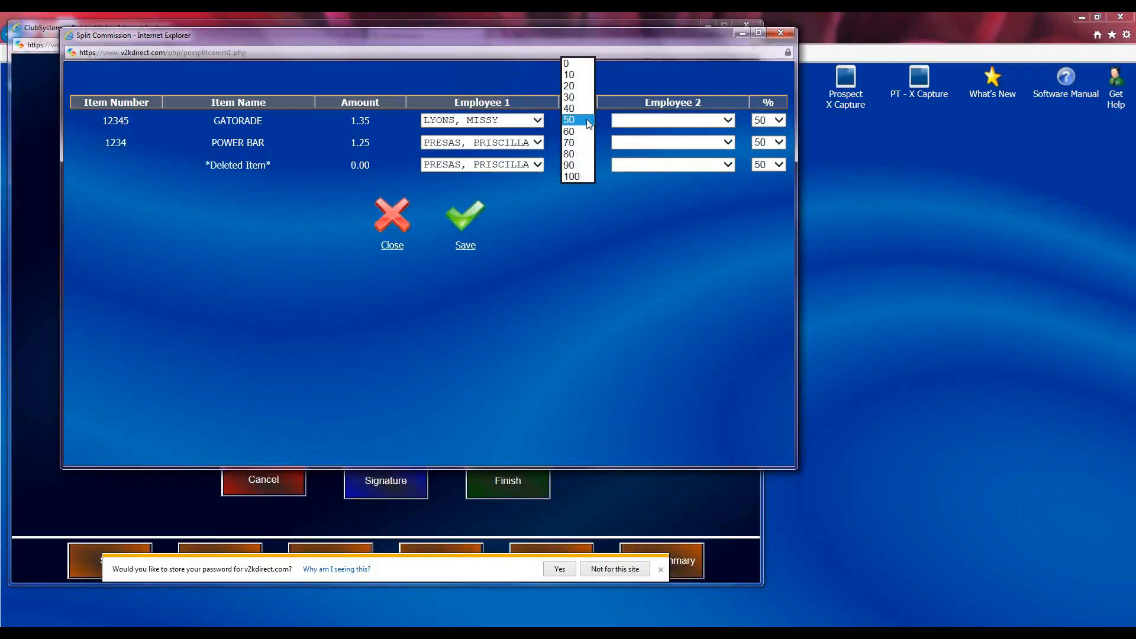
pyautogui.click(574, 177)
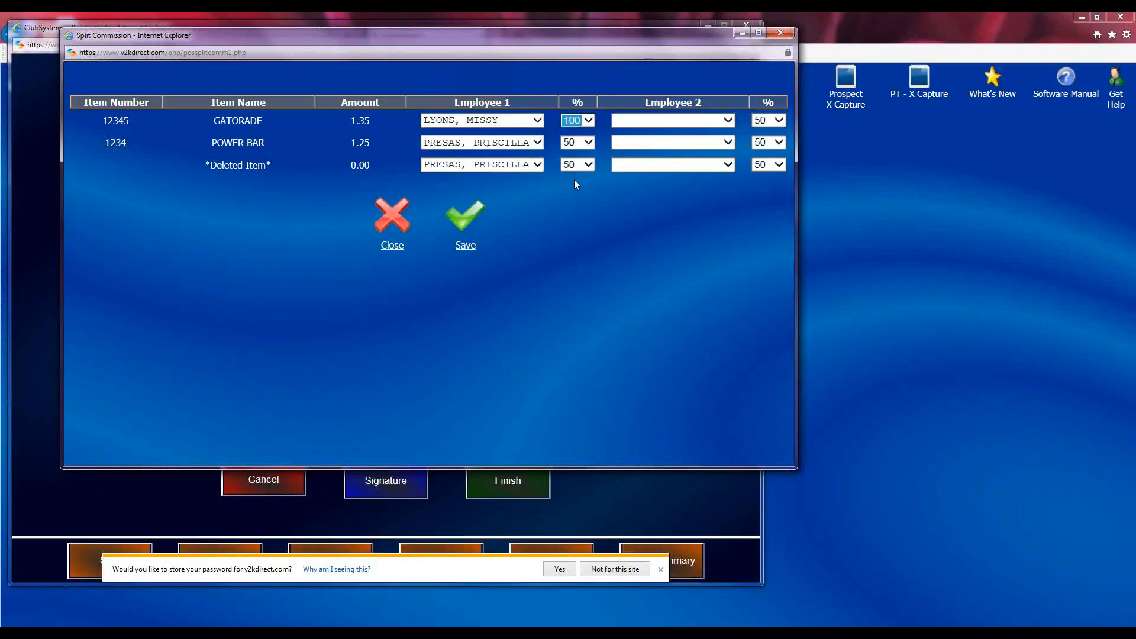
pyautogui.click(466, 224)
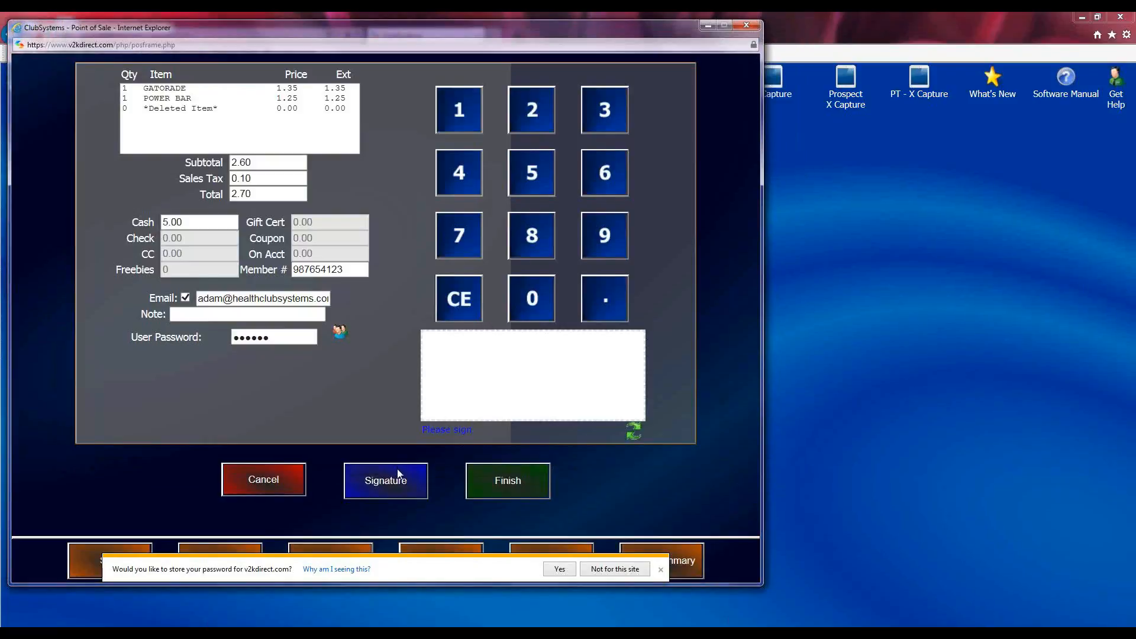
# - Finish the cash sale and highlight the member account line on the 2.70 receipt
pyautogui.click(500, 482)
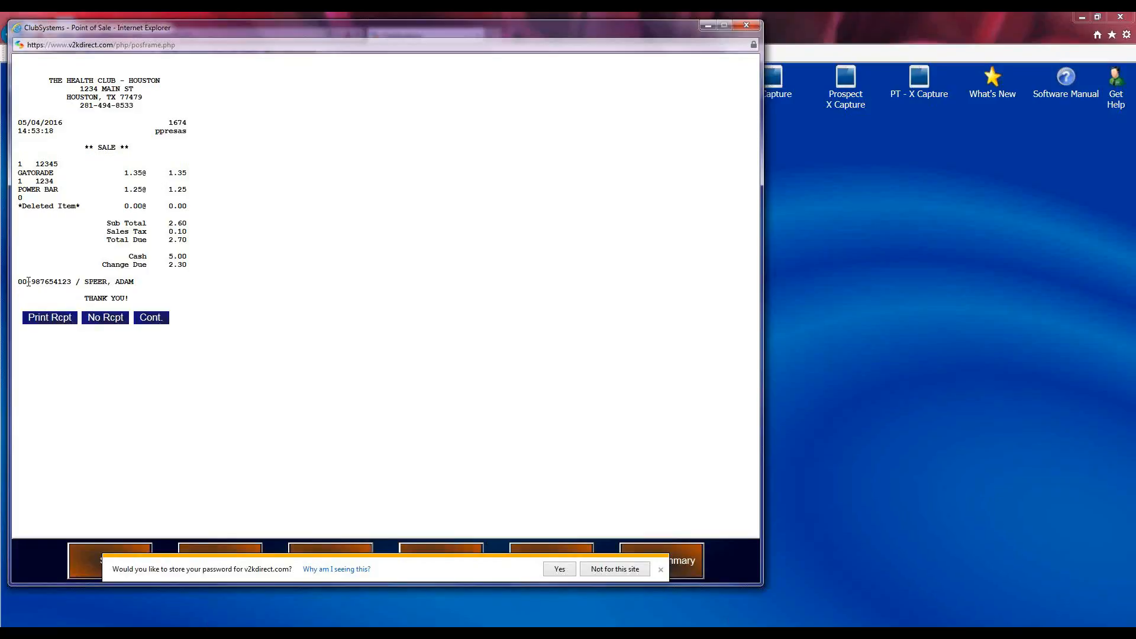
pyautogui.moveTo(21, 284); pyautogui.dragTo(143, 285)
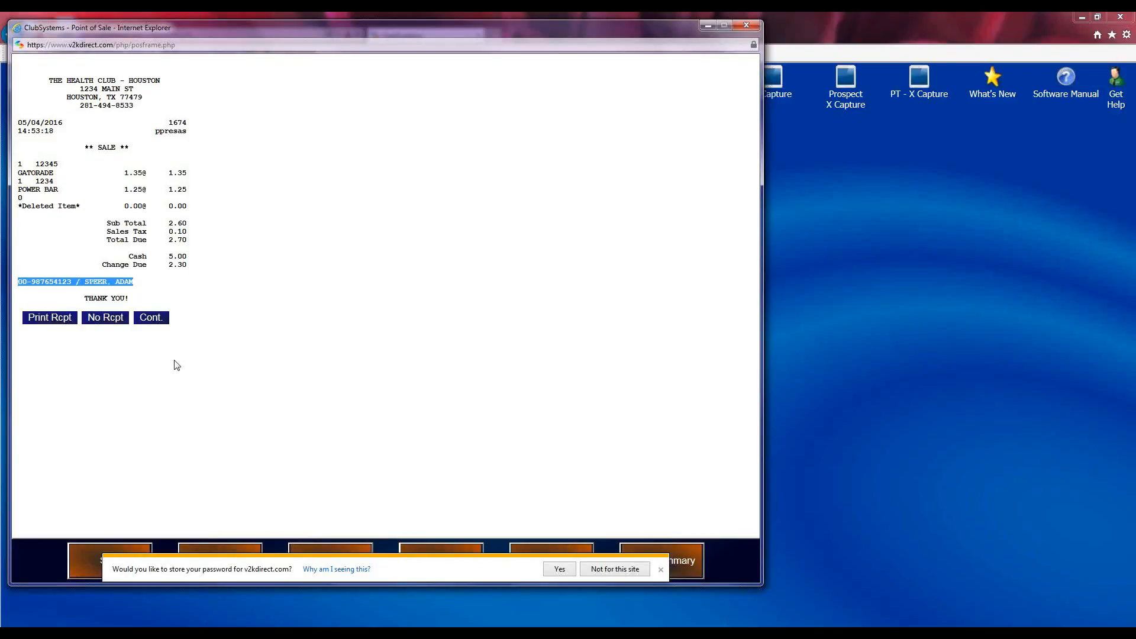
# - Start a new sale with a TOWEL and a GATORADE
pyautogui.click(155, 320)
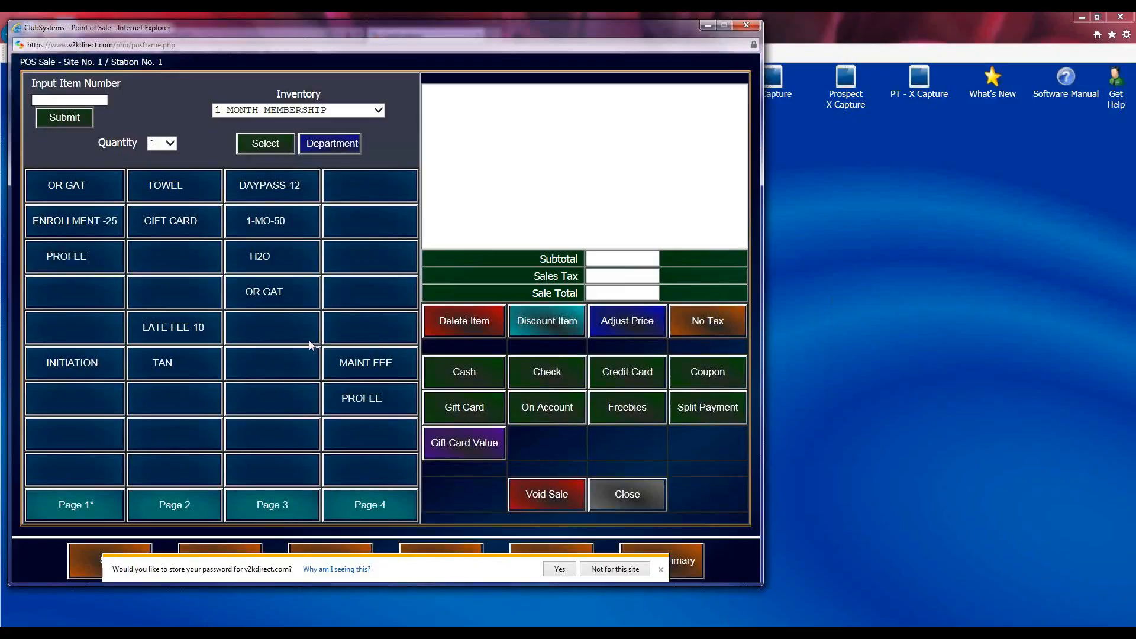
pyautogui.click(168, 187)
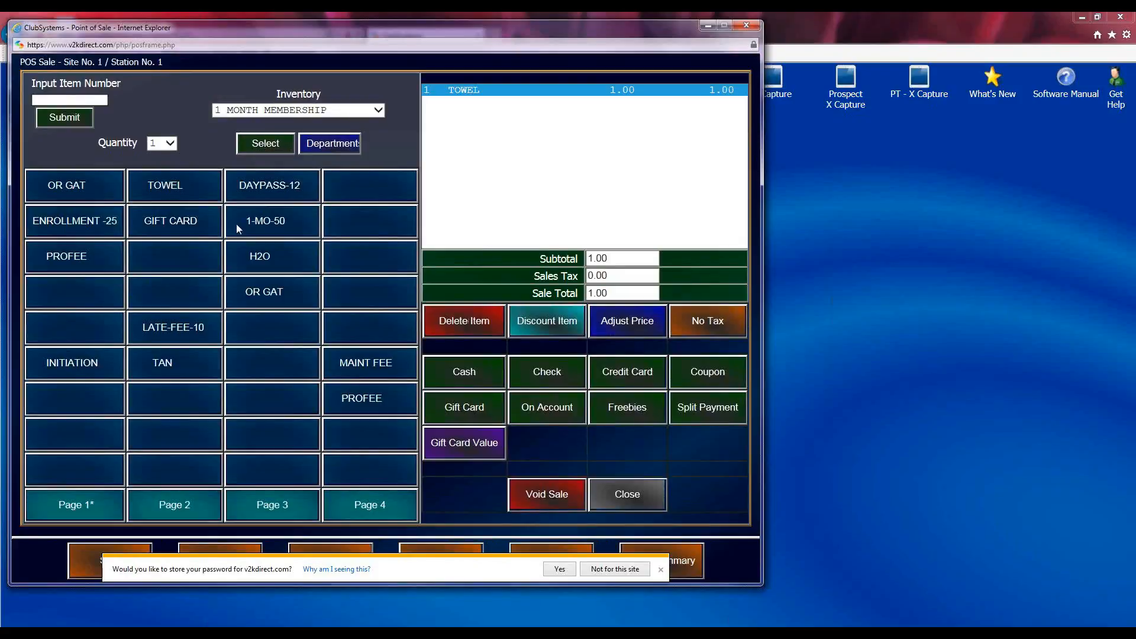
pyautogui.click(265, 291)
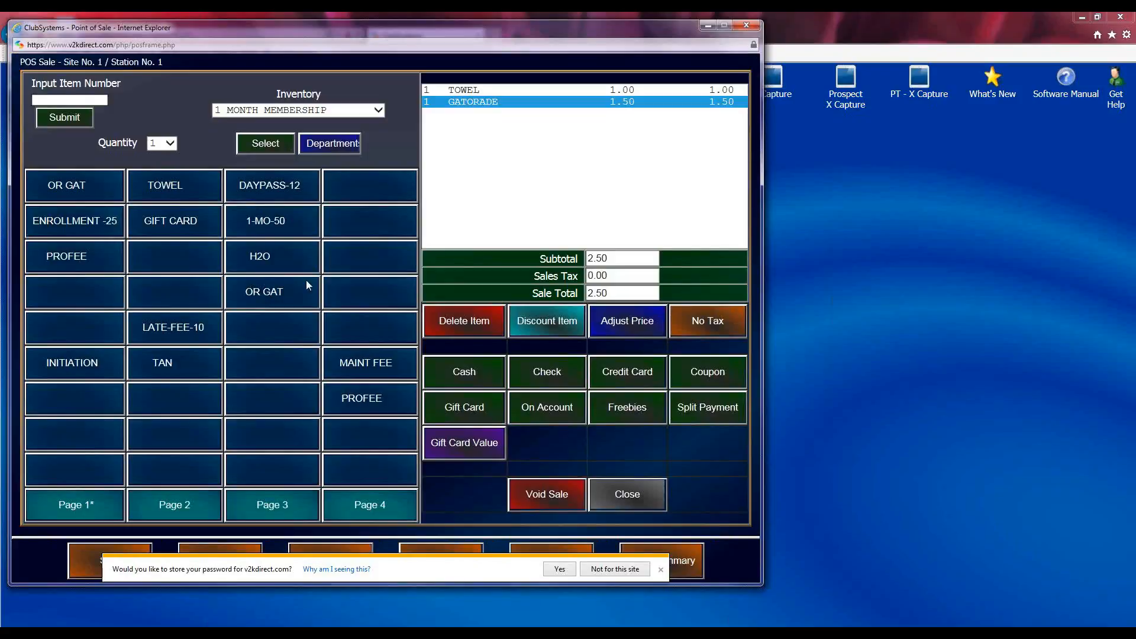
# - Try adding a GUEST PASS from inventory, cancel it, then choose check payment for 2.50
pyautogui.click(370, 110)
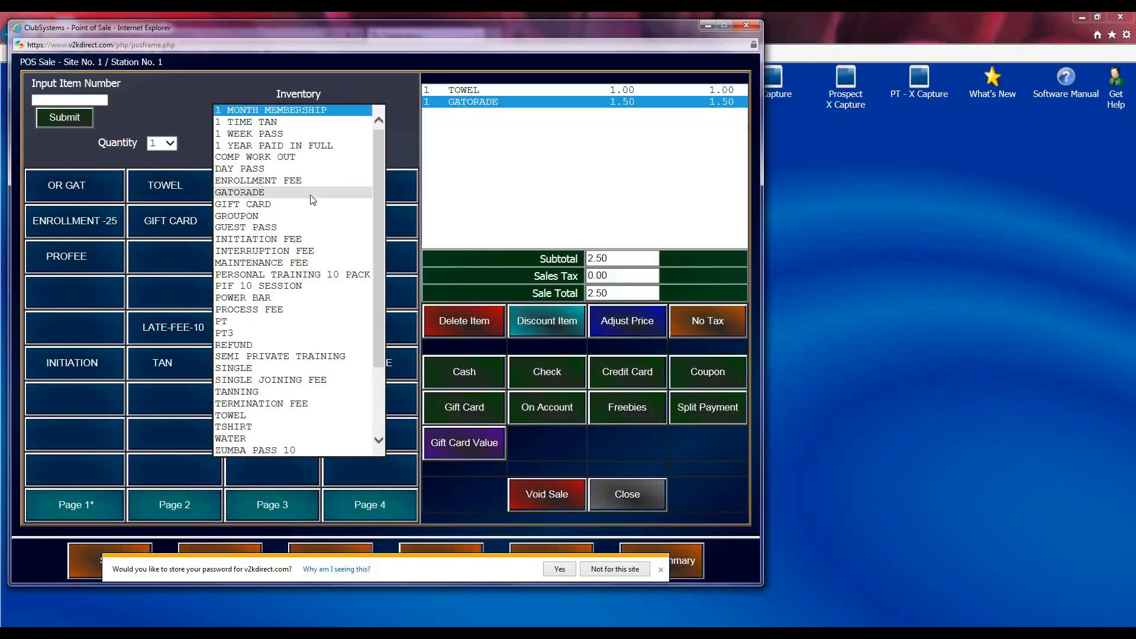
pyautogui.click(286, 230)
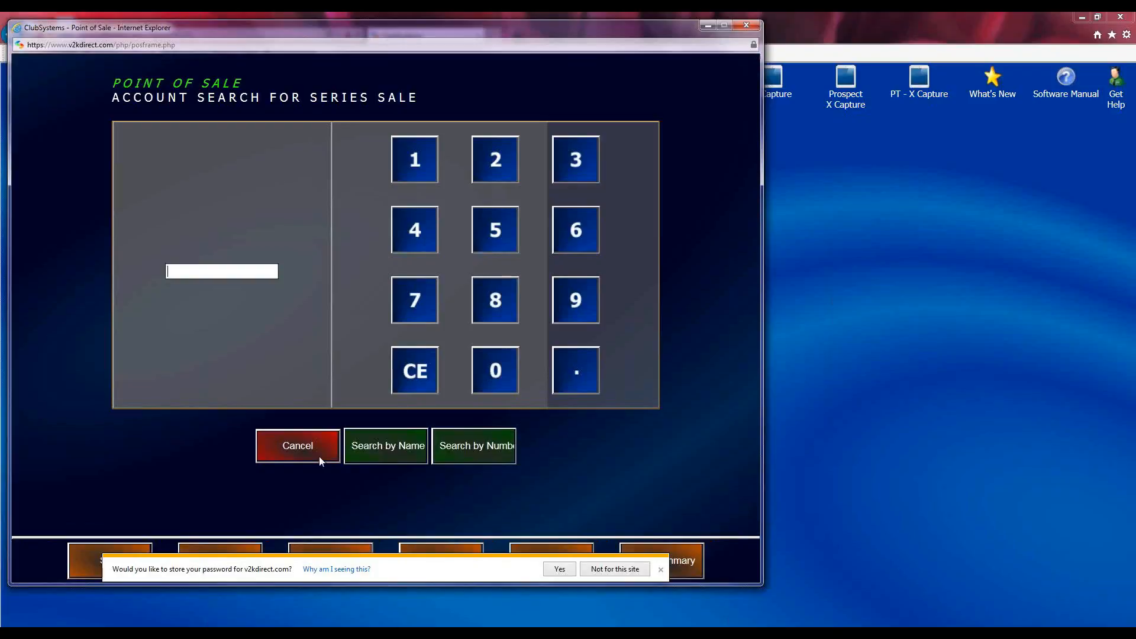
pyautogui.click(298, 450)
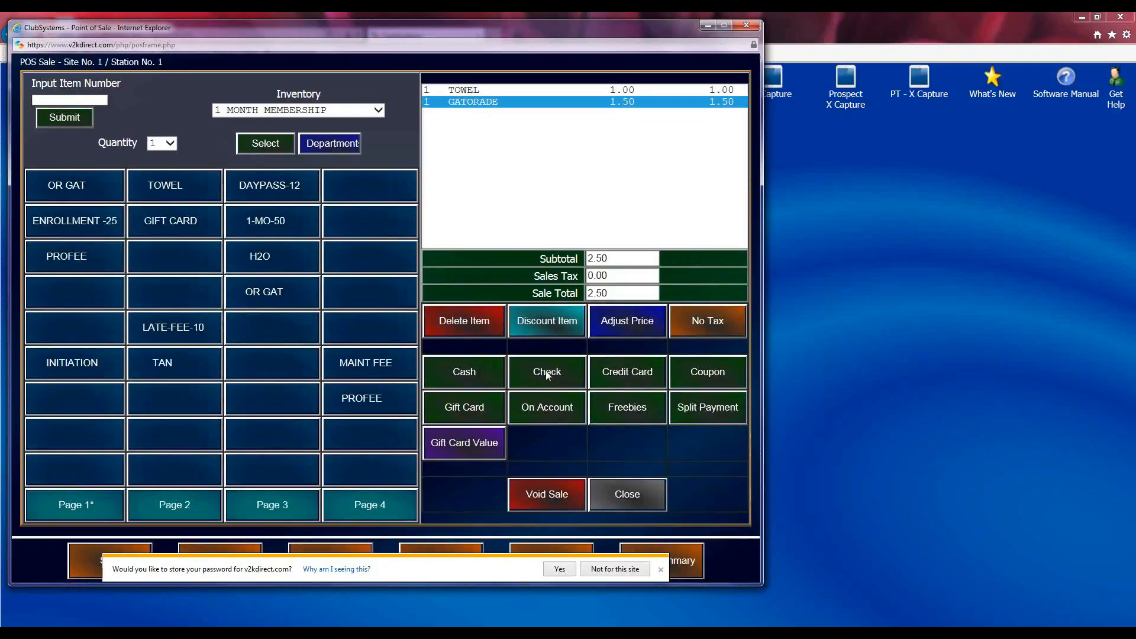
pyautogui.click(552, 374)
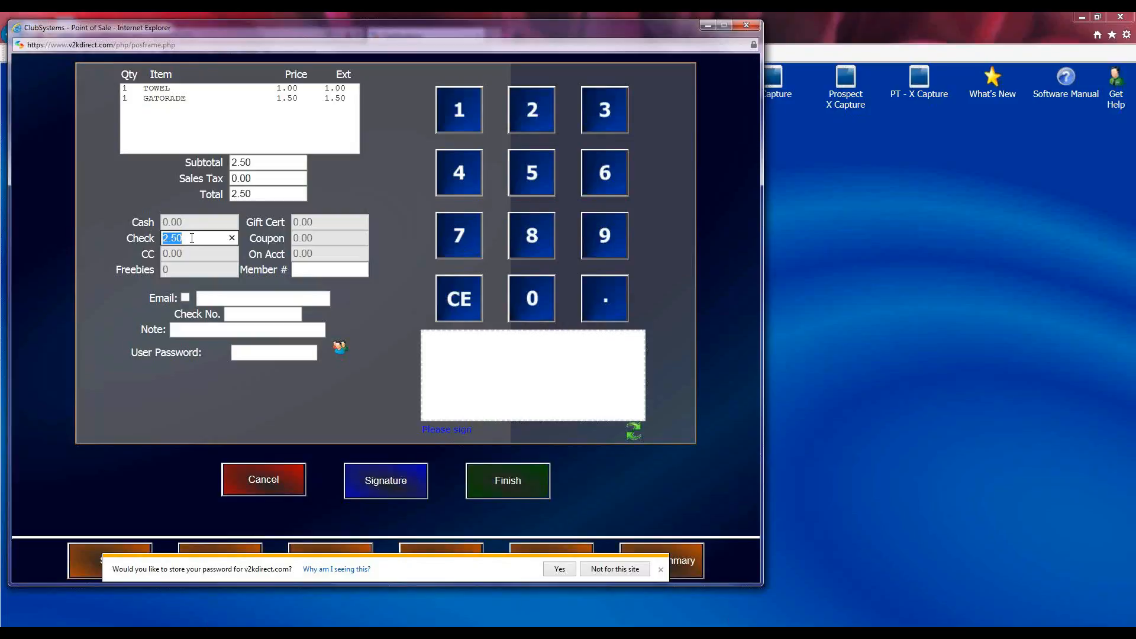
# - Attach the member found by last-name search to the check sale
pyautogui.click(311, 271)
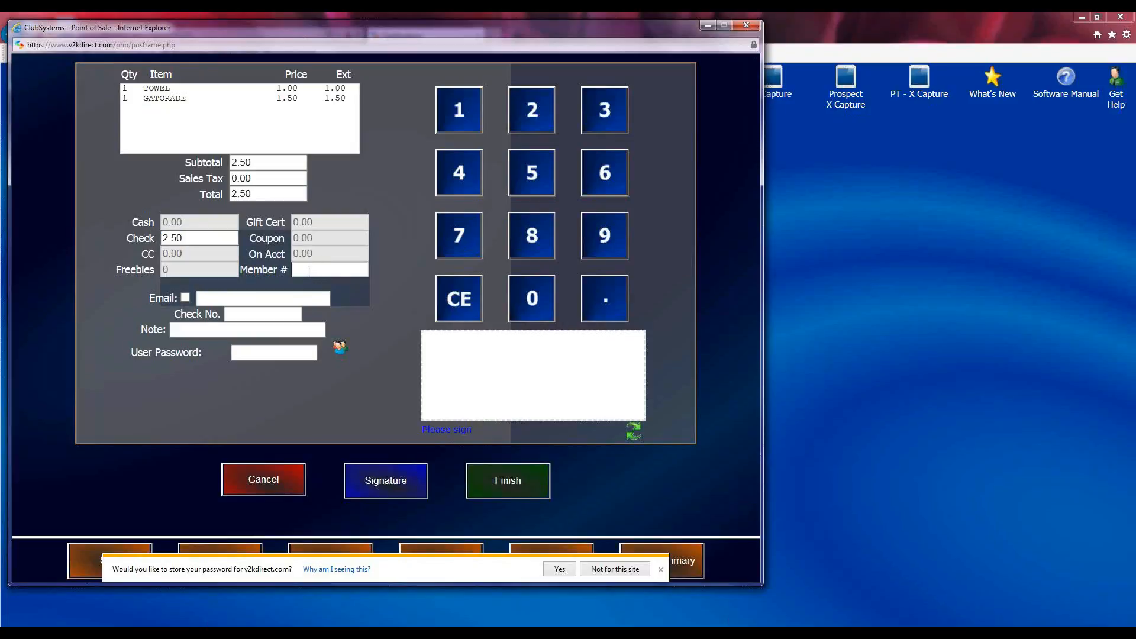
pyautogui.write('speer')
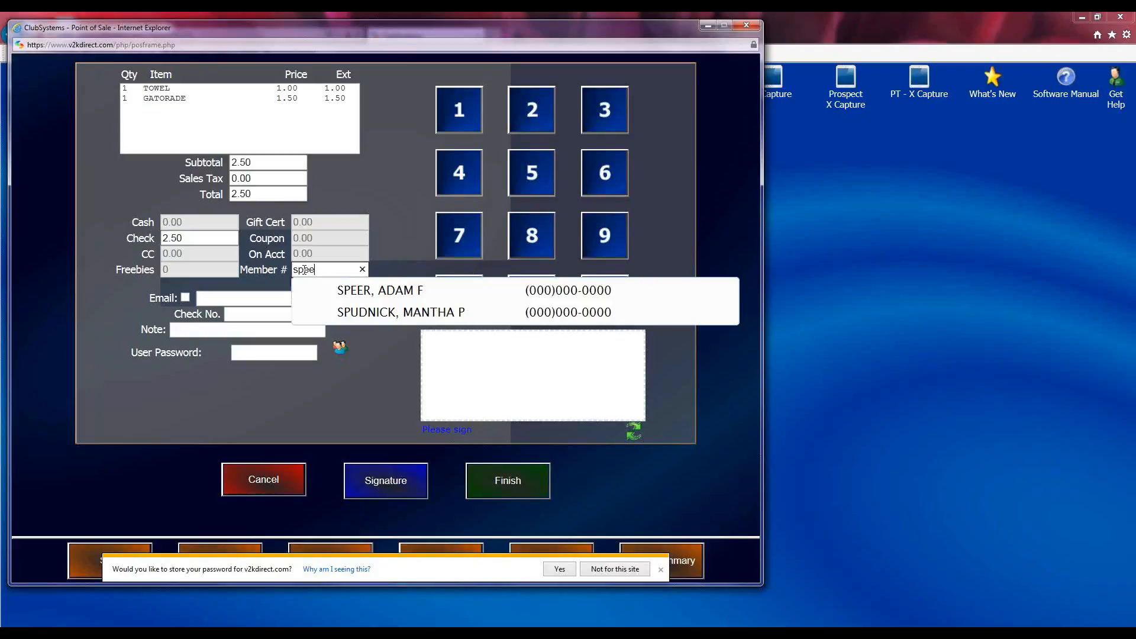
pyautogui.click(389, 296)
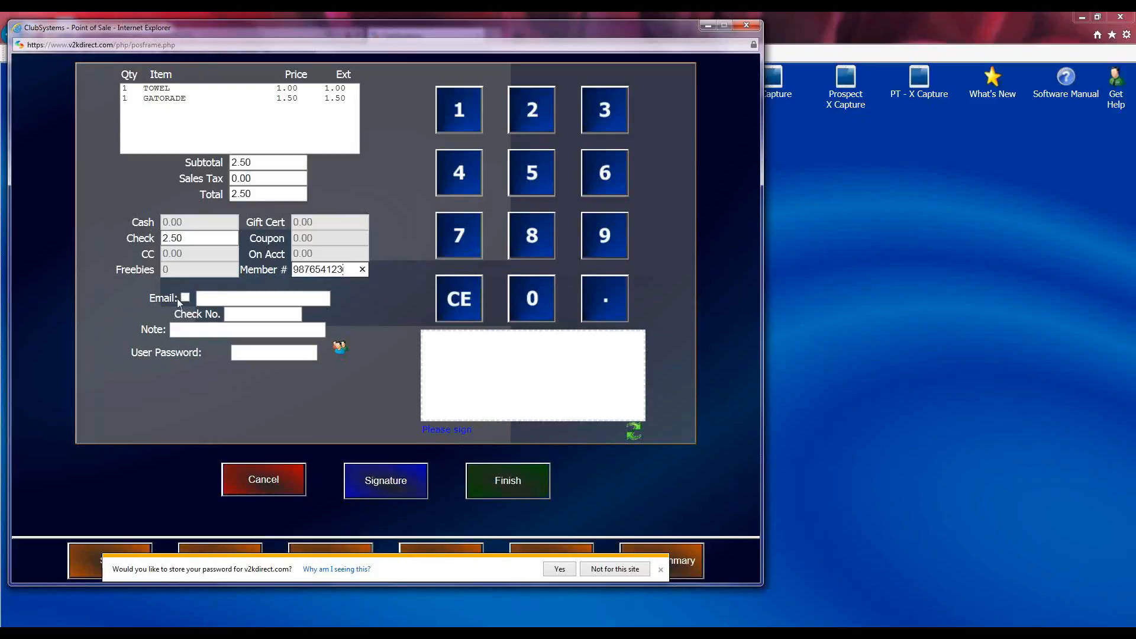
# - Enter check number 102587 and the user password, then finish the 2.50 check sale
pyautogui.click(229, 316)
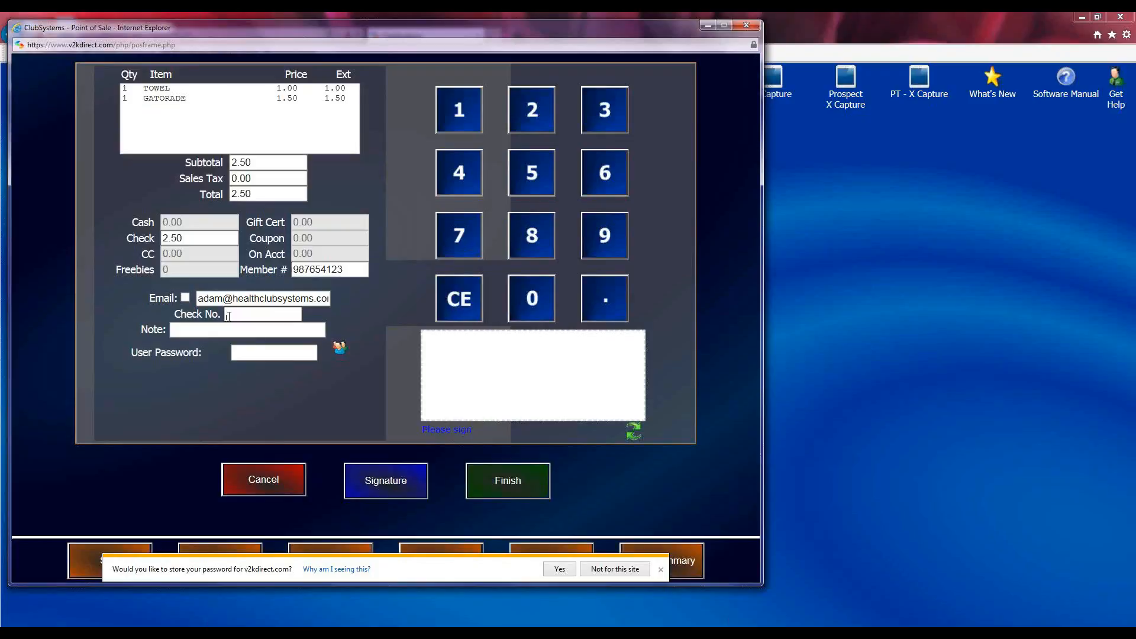
pyautogui.write('102587')
pyautogui.click(257, 351)
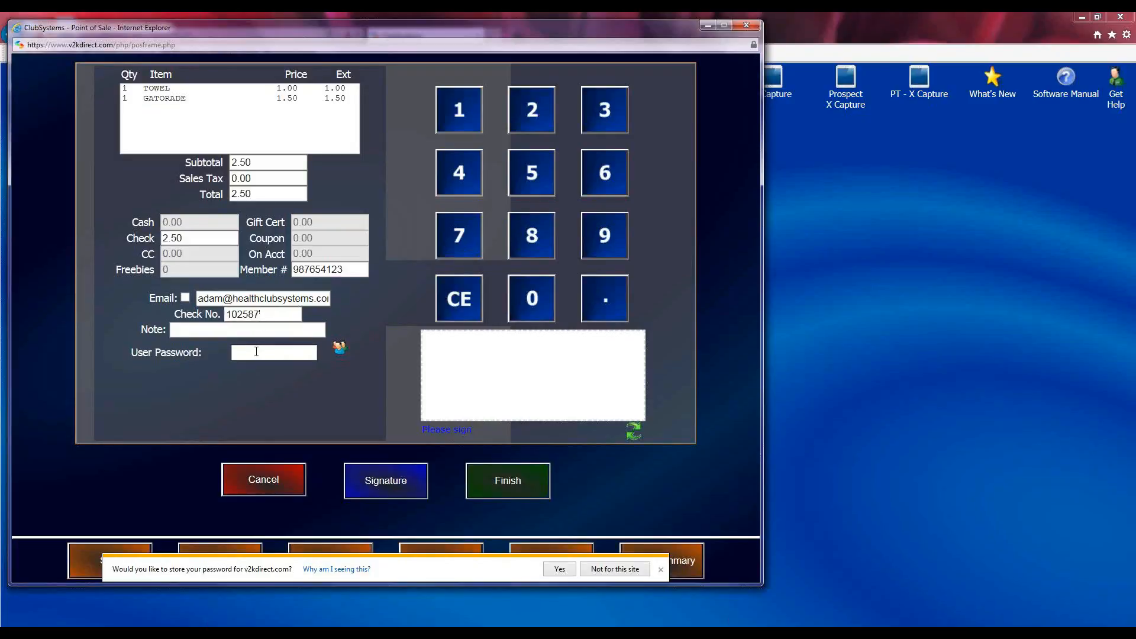
pyautogui.write('••••••')
pyautogui.click(514, 488)
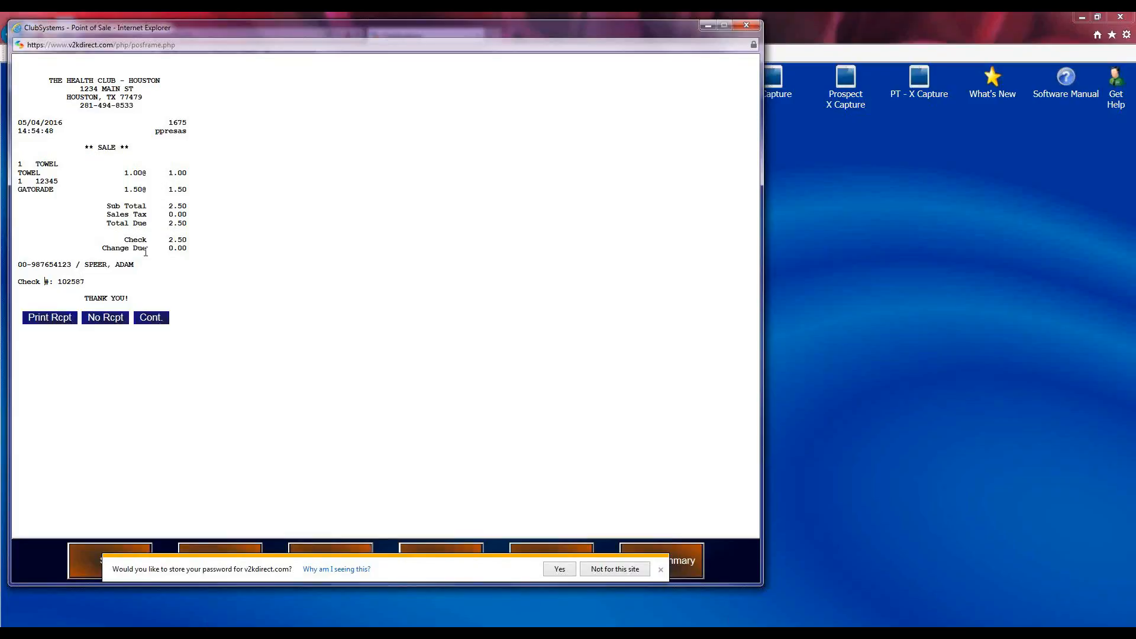
# - Leave the check receipt and start a new sale with a Towel at 1.00
pyautogui.click(151, 318)
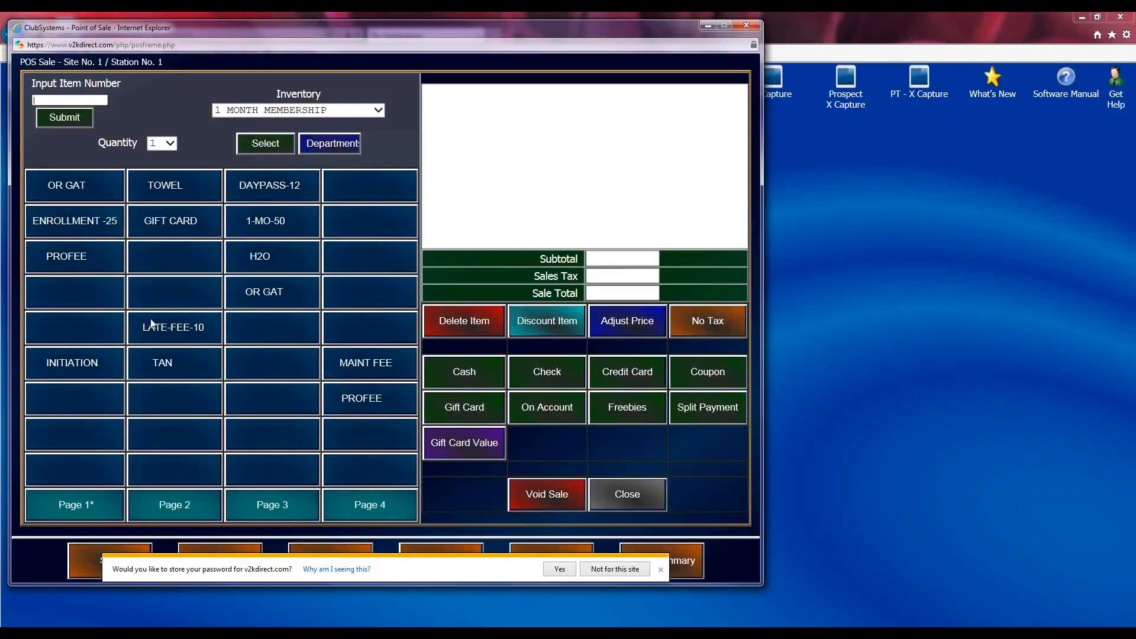
pyautogui.click(177, 187)
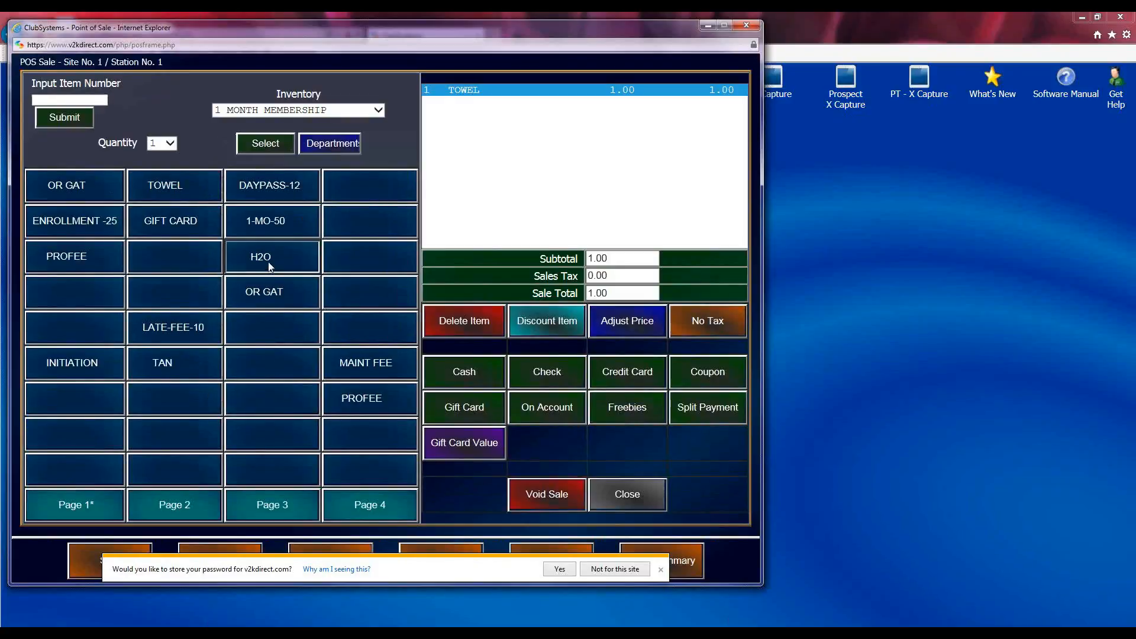
# - Add H2O and Gatorade to the towel sale and pay the 4.67 total by credit card
pyautogui.click(267, 270)
pyautogui.click(273, 298)
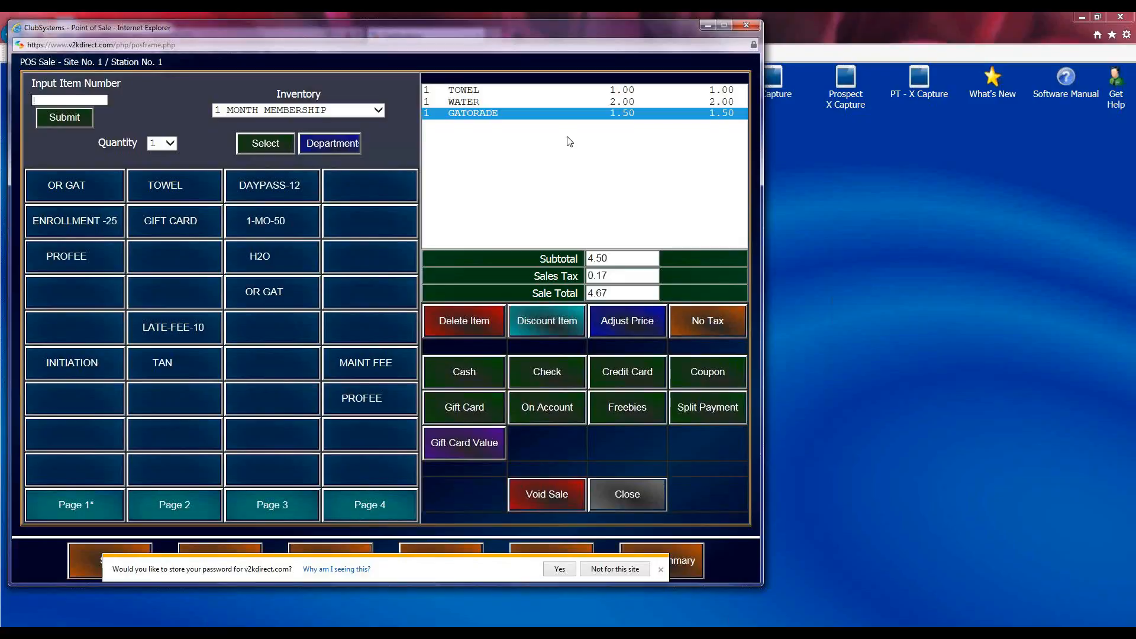
pyautogui.click(626, 374)
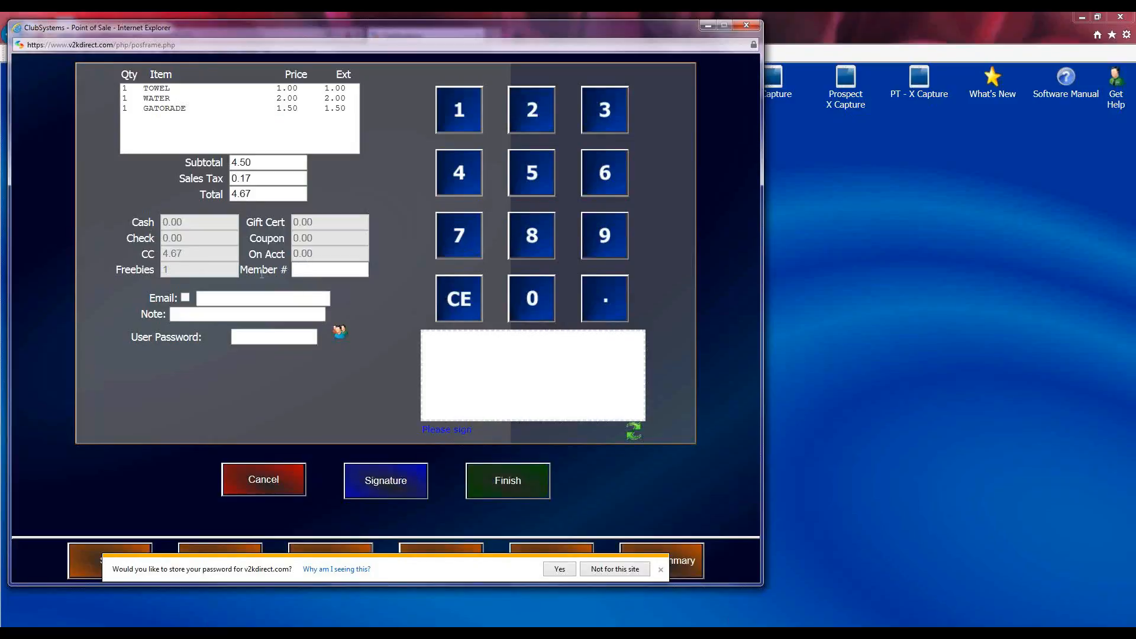
# - Attach the member found by name search to the card payment and enter the clerk's password
pyautogui.click(297, 266)
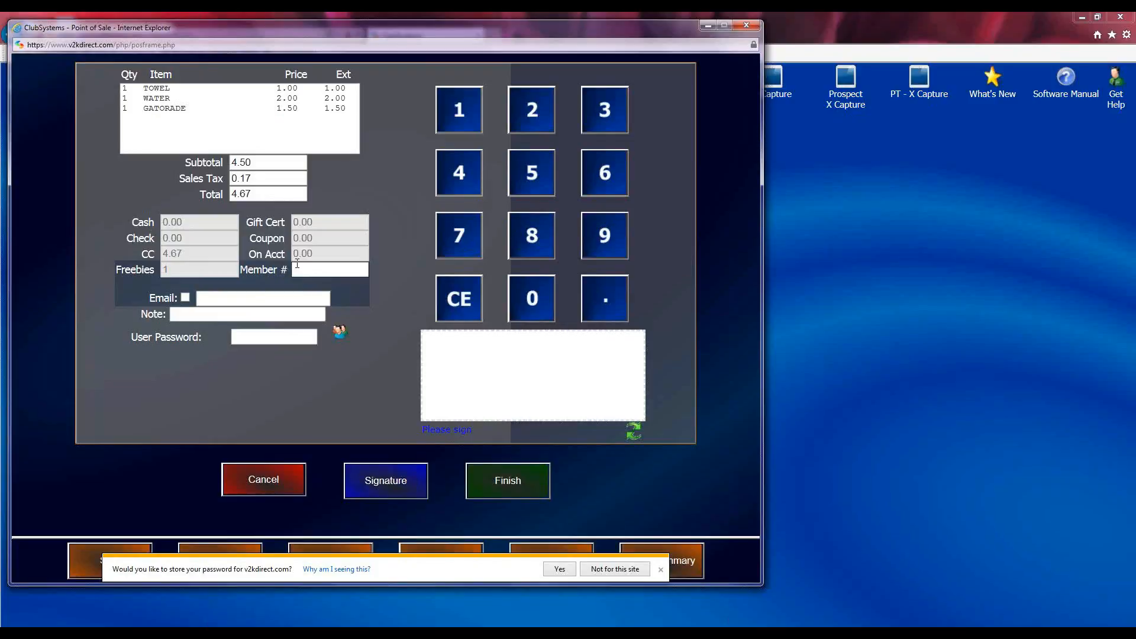
pyautogui.write('sp')
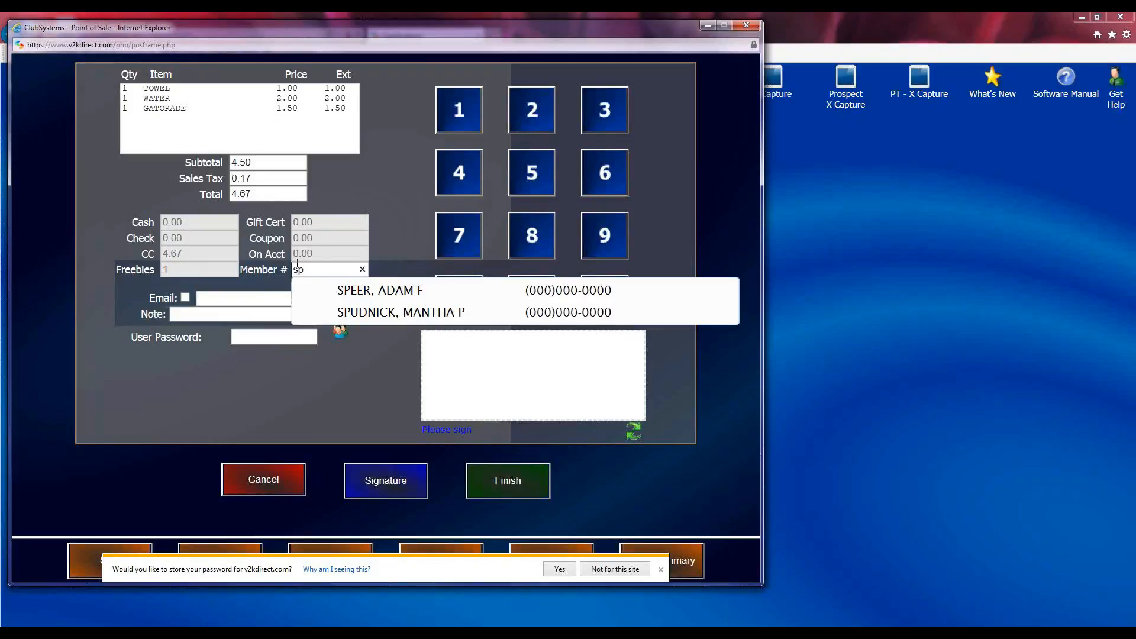
pyautogui.write('ee')
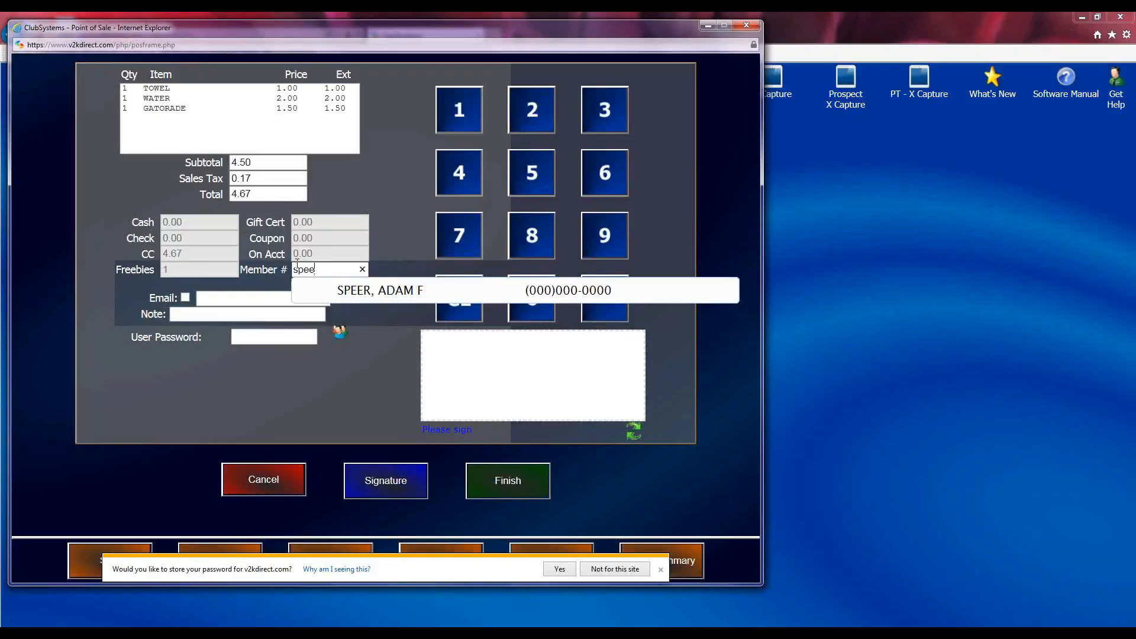
pyautogui.click(354, 291)
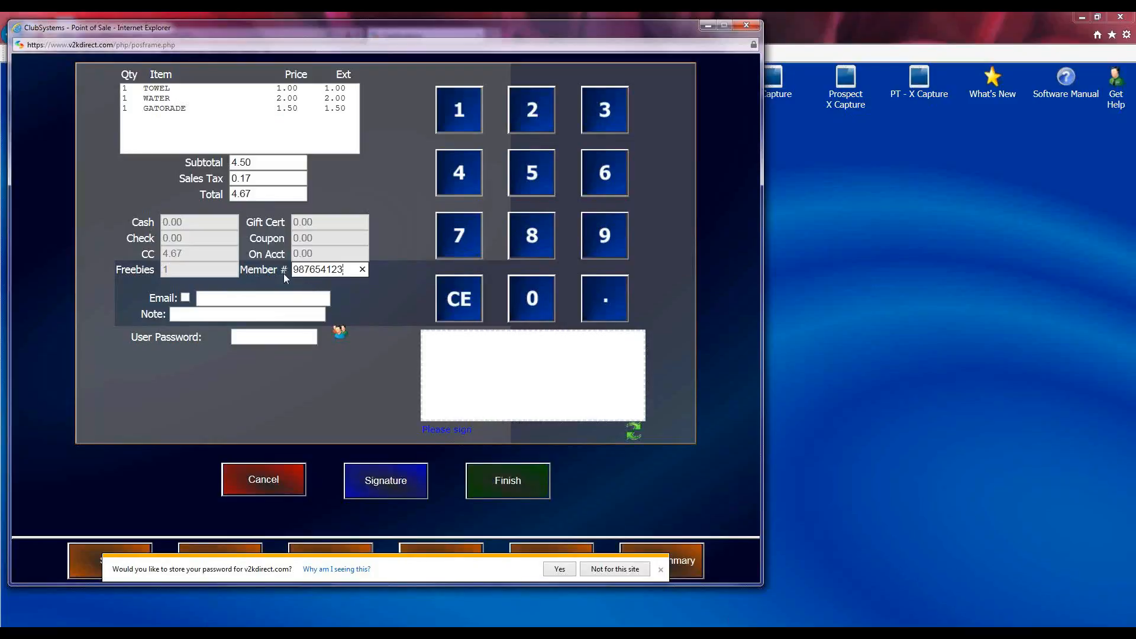
pyautogui.click(258, 335)
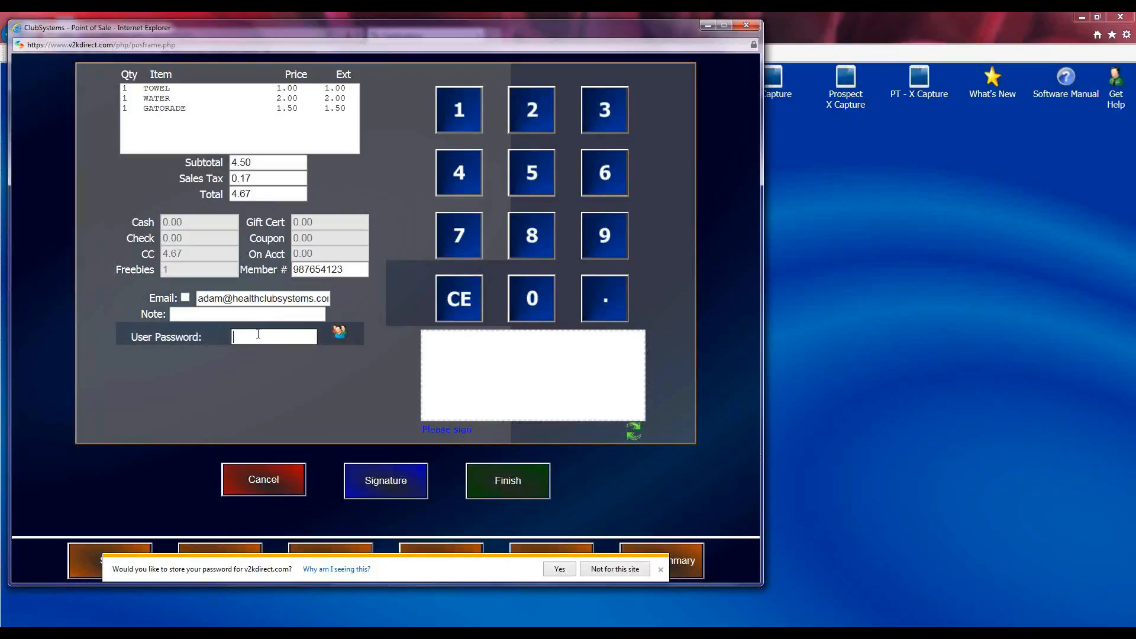
pyautogui.write('******')
# - Submit to the Credit Card Information screen and open the Account ID last-name search
pyautogui.click(497, 474)
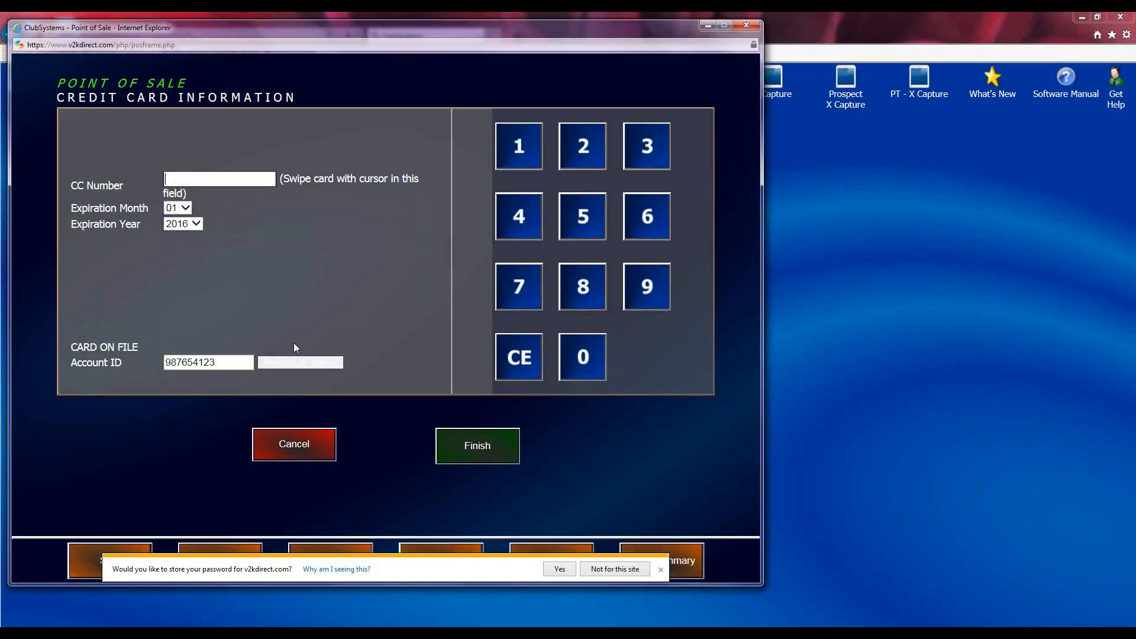
pyautogui.click(304, 363)
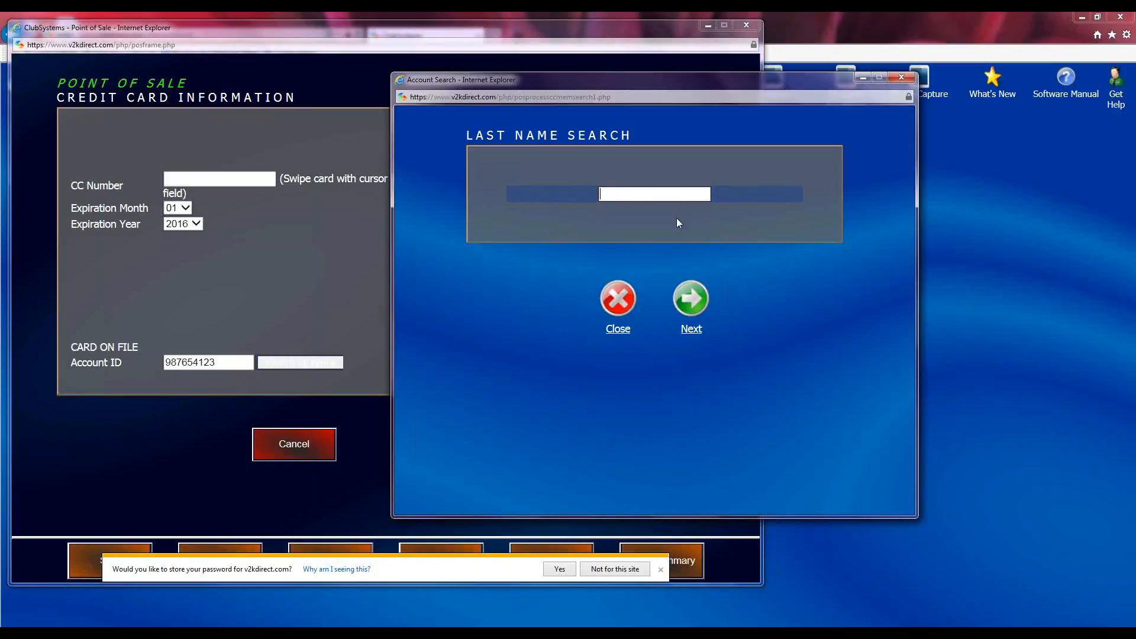
# - Close the account search and card details, dismissing the save-password offer, to abandon the card payment
pyautogui.click(618, 299)
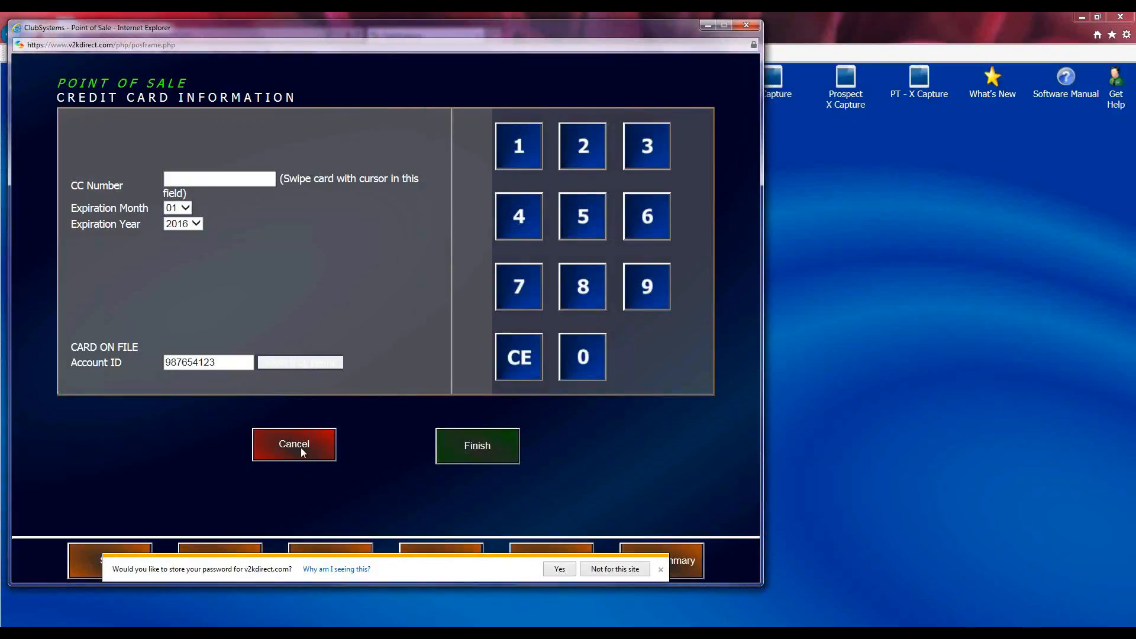
pyautogui.click(301, 447)
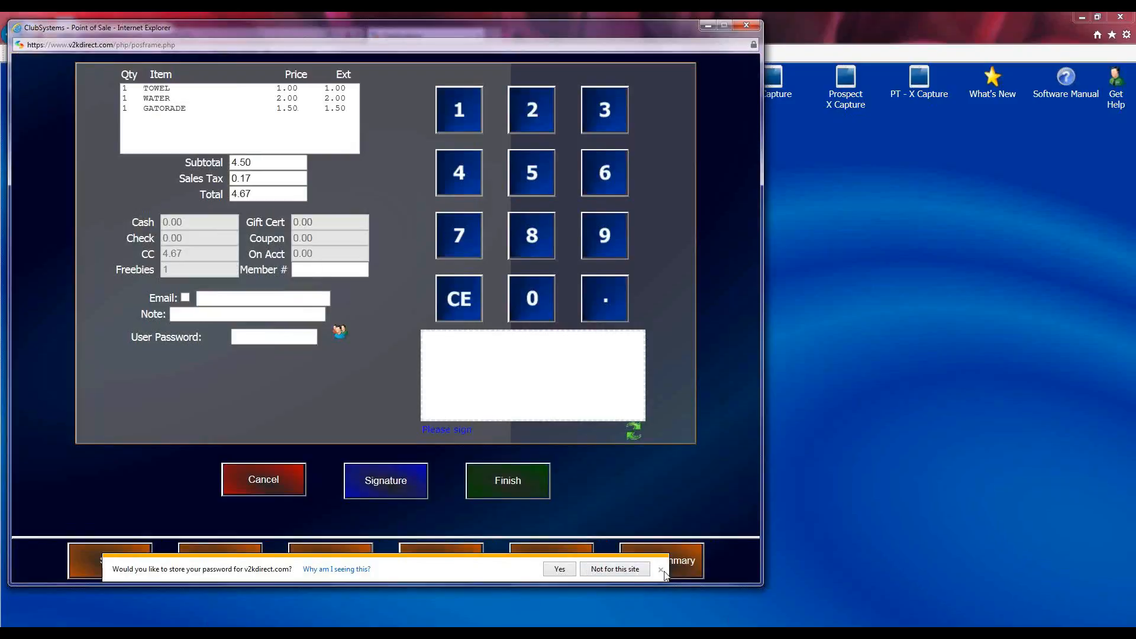
pyautogui.click(662, 571)
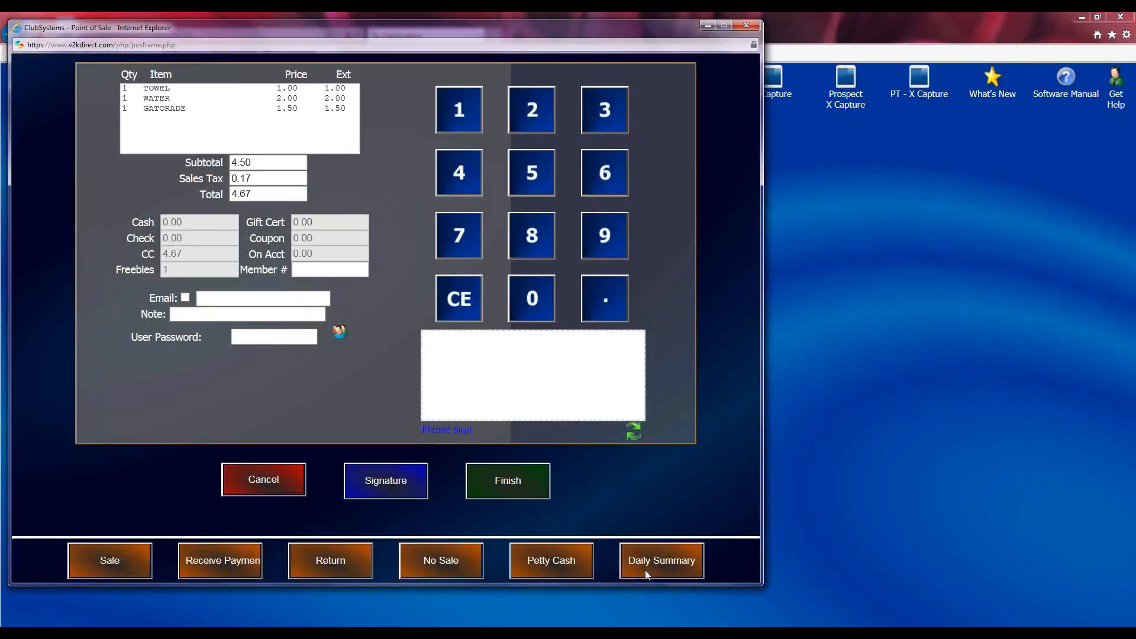
pyautogui.click(254, 480)
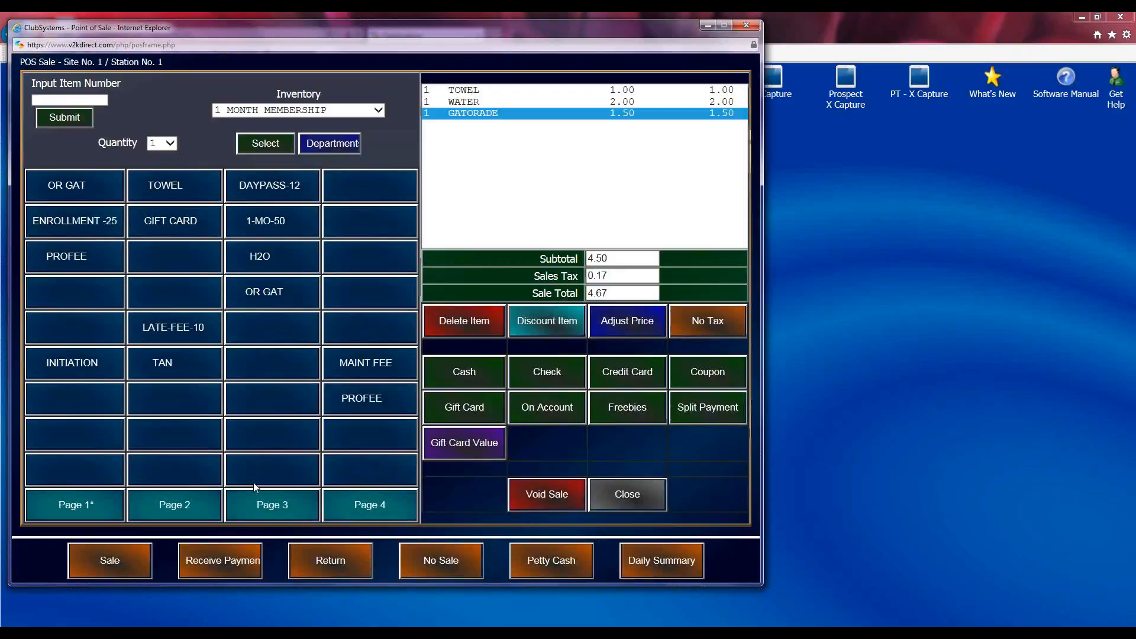
pyautogui.click(708, 373)
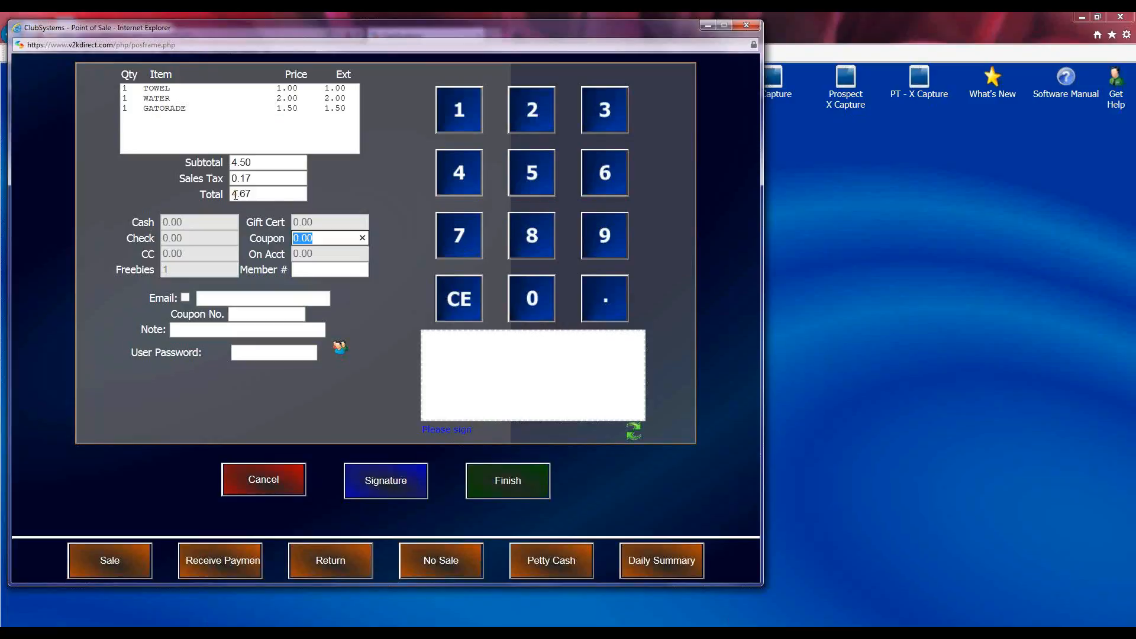
pyautogui.click(282, 481)
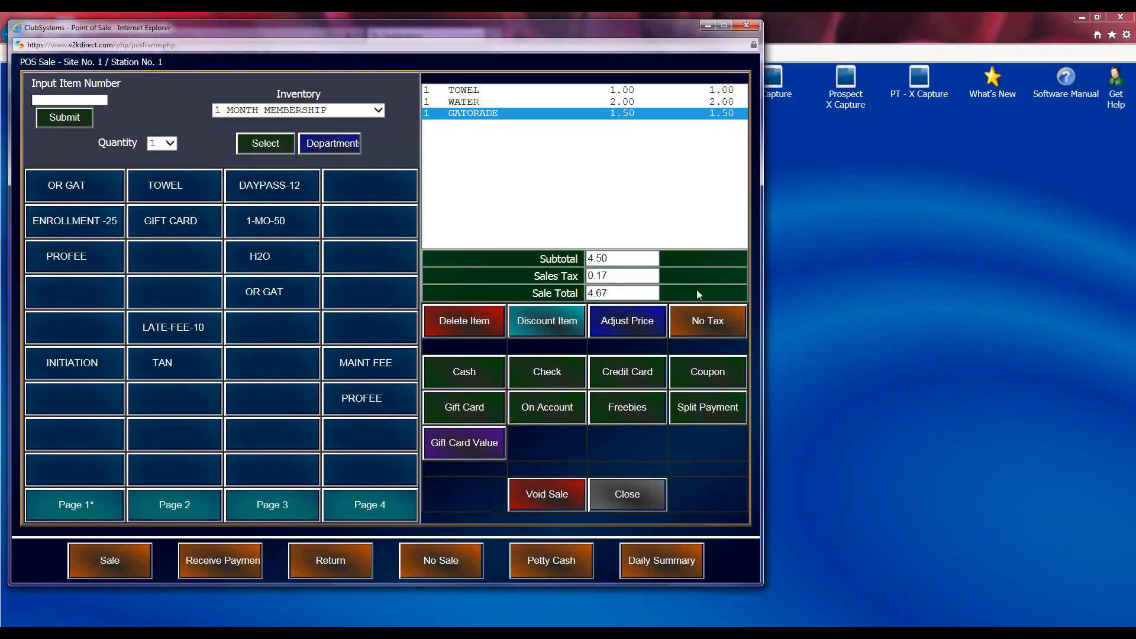
# - Pay 4.67 by coupon and attach the member found by name search
pyautogui.click(709, 371)
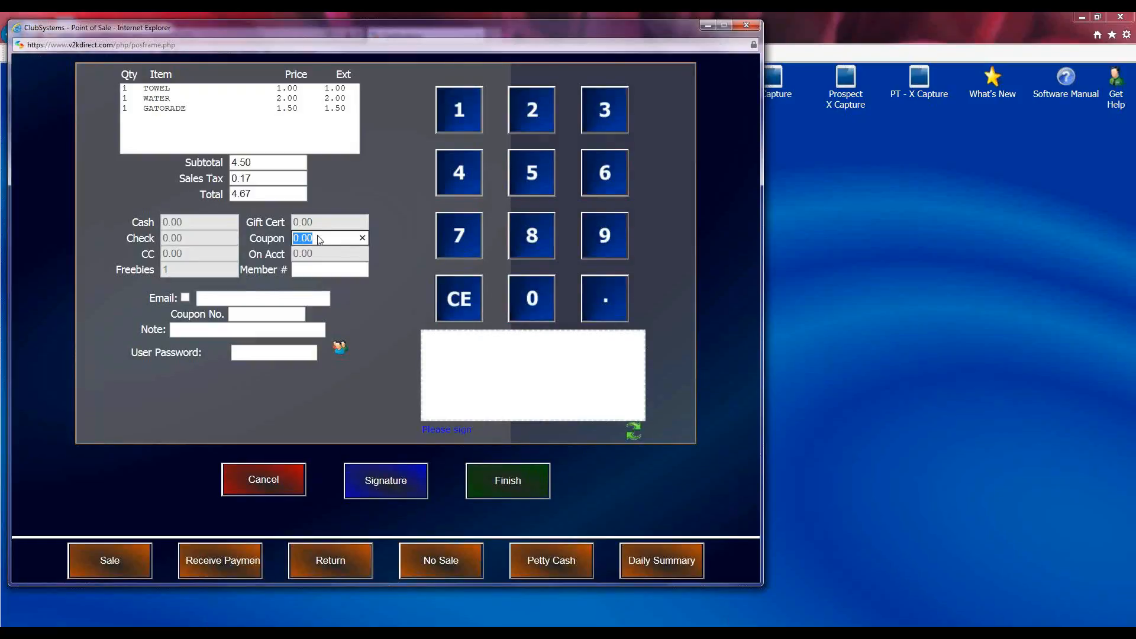
pyautogui.write('4.67')
pyautogui.click(310, 271)
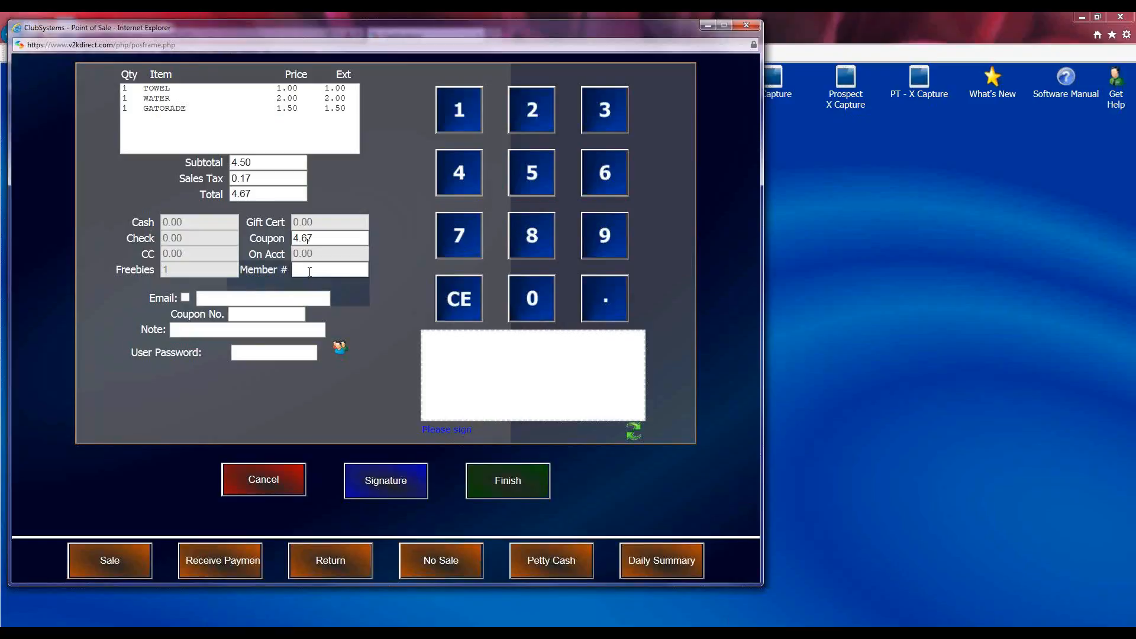
pyautogui.write('spee')
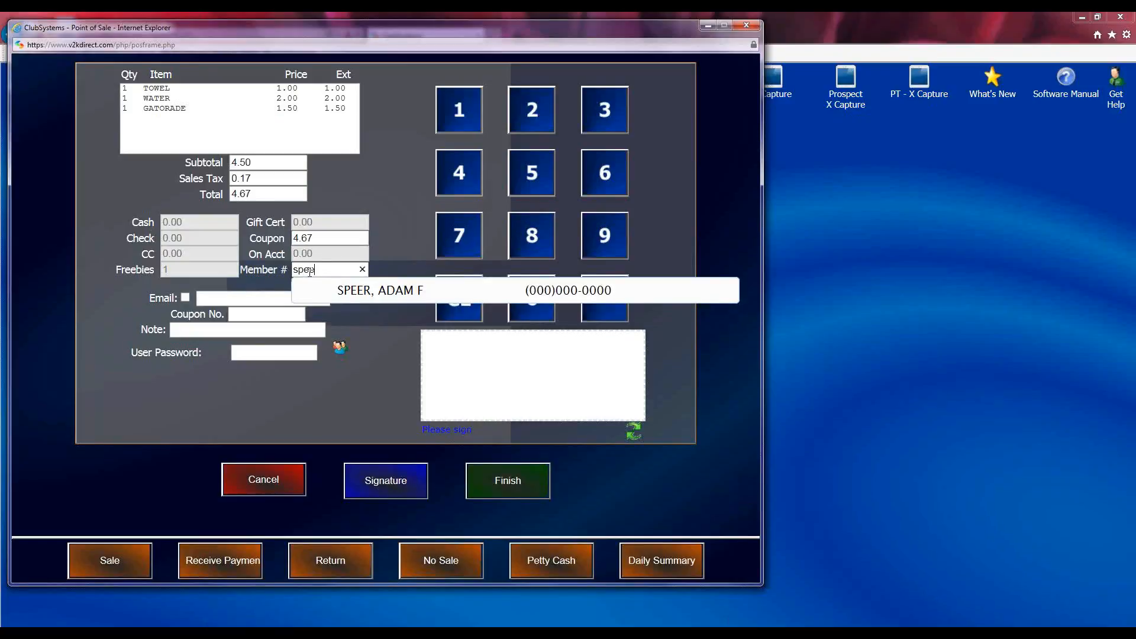
pyautogui.click(344, 292)
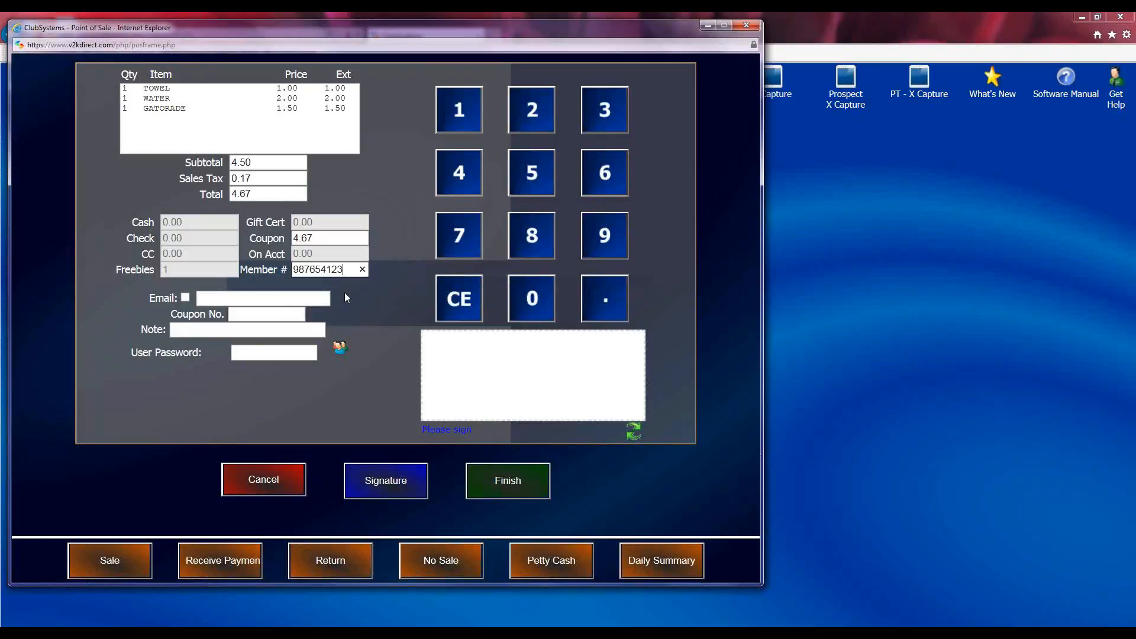
# - Enter coupon number 10258 and the clerk's password, then finish the sale
pyautogui.click(251, 315)
pyautogui.write('10258')
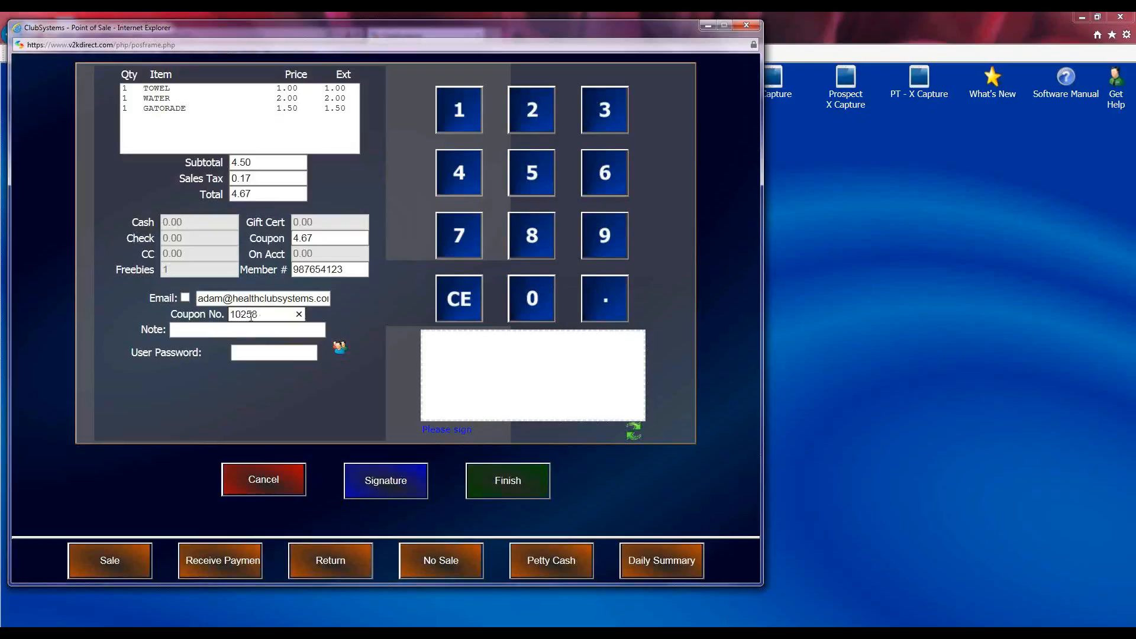
pyautogui.click(276, 354)
pyautogui.write('****')
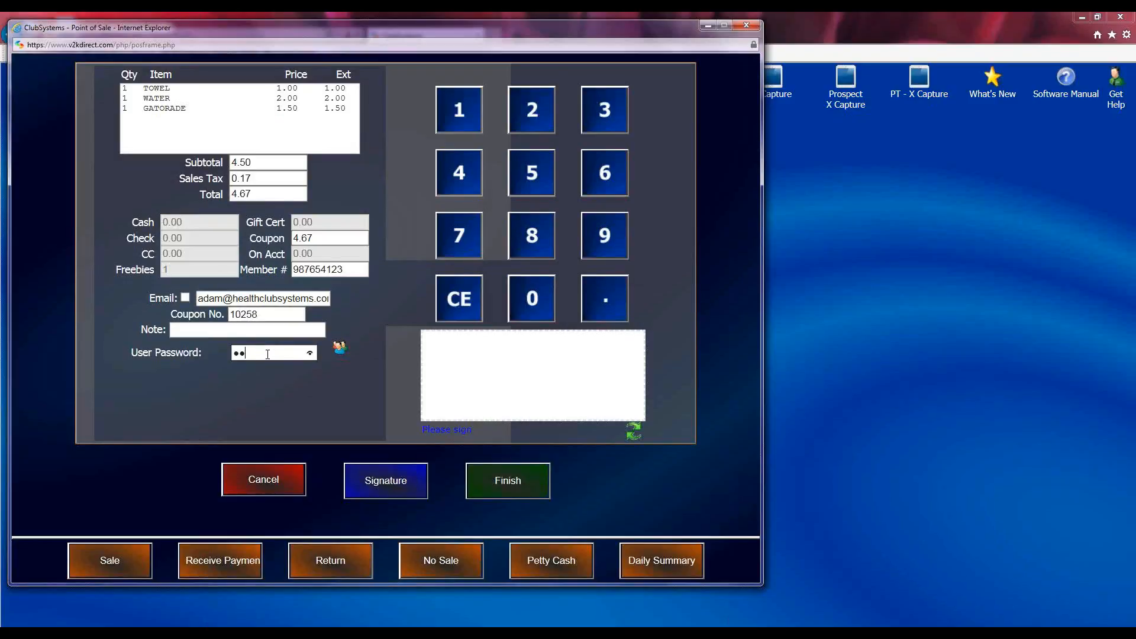
pyautogui.write('**')
pyautogui.click(497, 481)
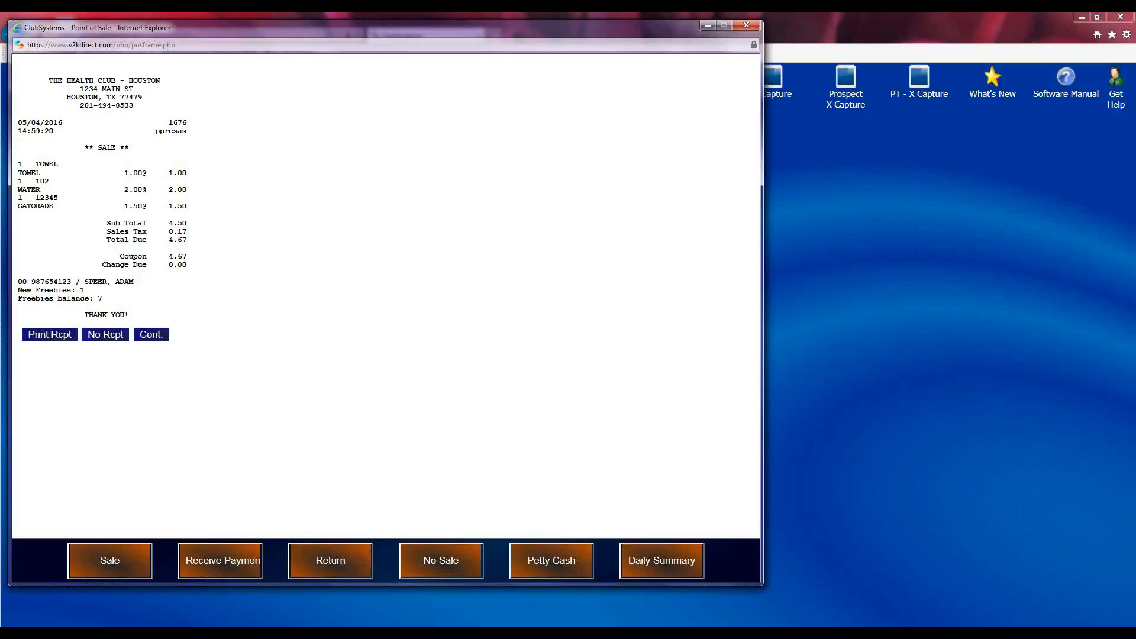
# - Highlight the Coupon line on the receipt, then continue to a new empty sale
pyautogui.moveTo(116, 255); pyautogui.dragTo(188, 258)
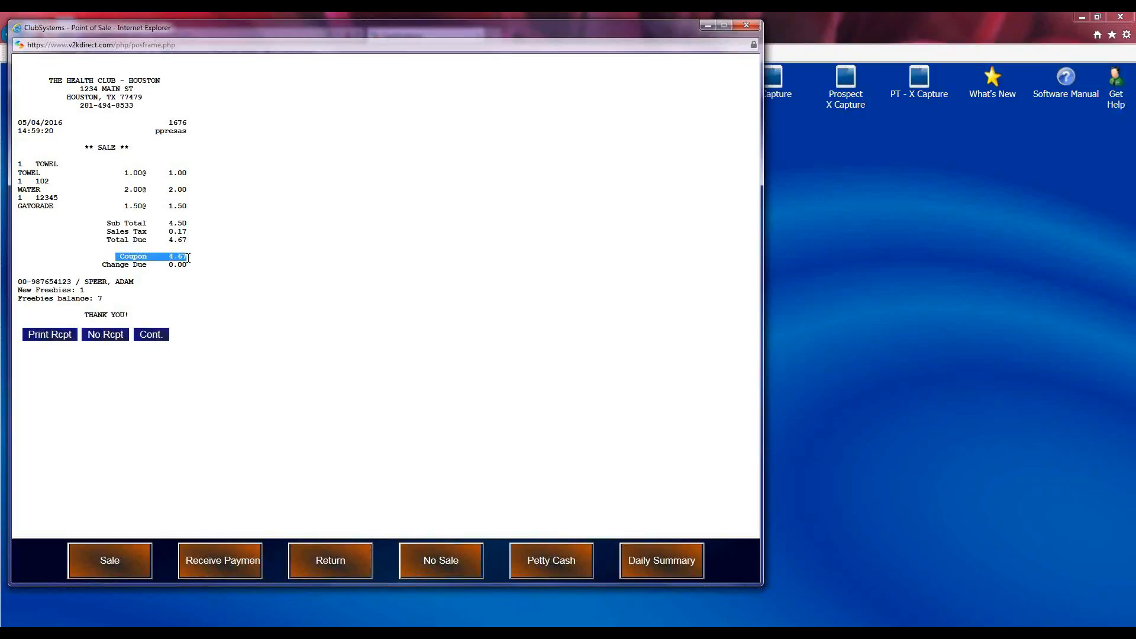
pyautogui.click(153, 335)
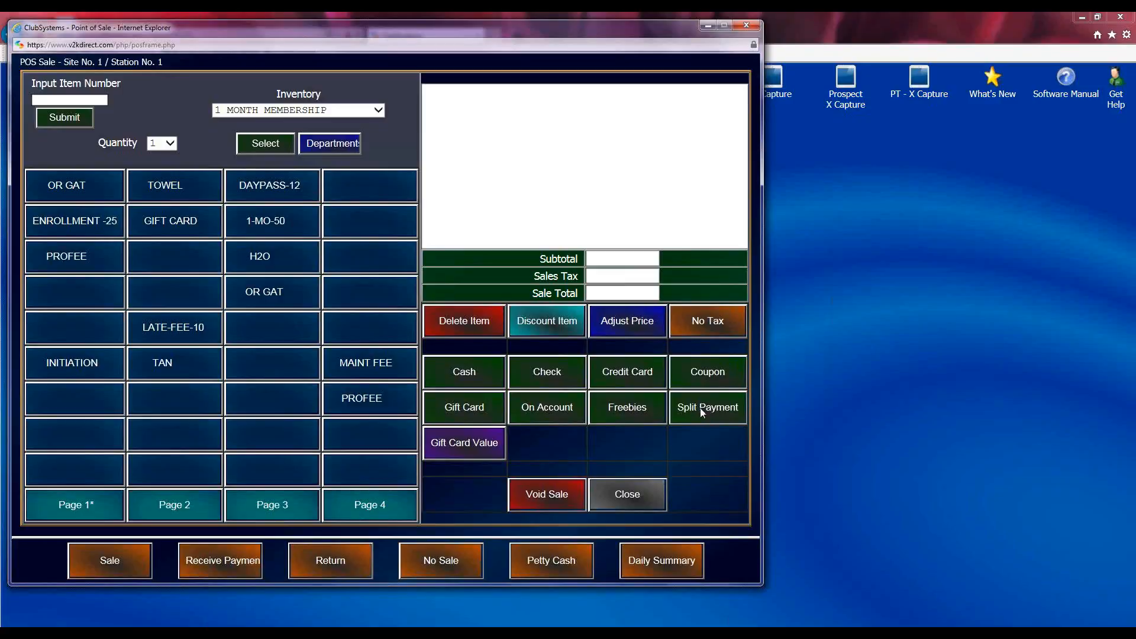
# - Ring up a towel, a water and a Gatorade (4.67 total) and choose Split Payment
pyautogui.click(153, 193)
pyautogui.click(267, 260)
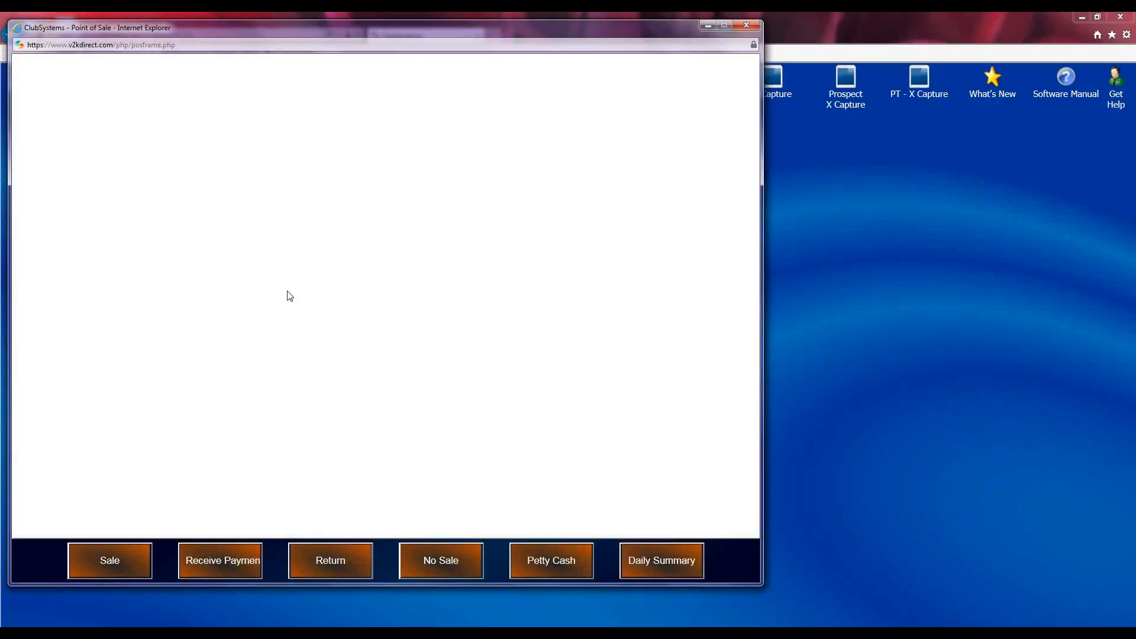
pyautogui.click(288, 291)
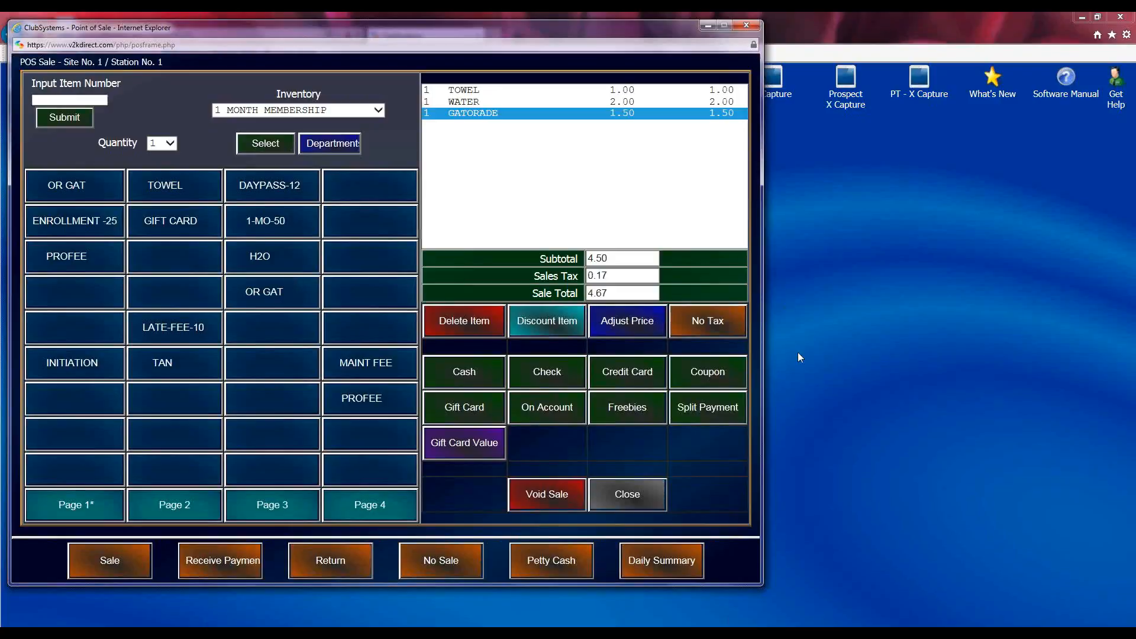
pyautogui.click(708, 408)
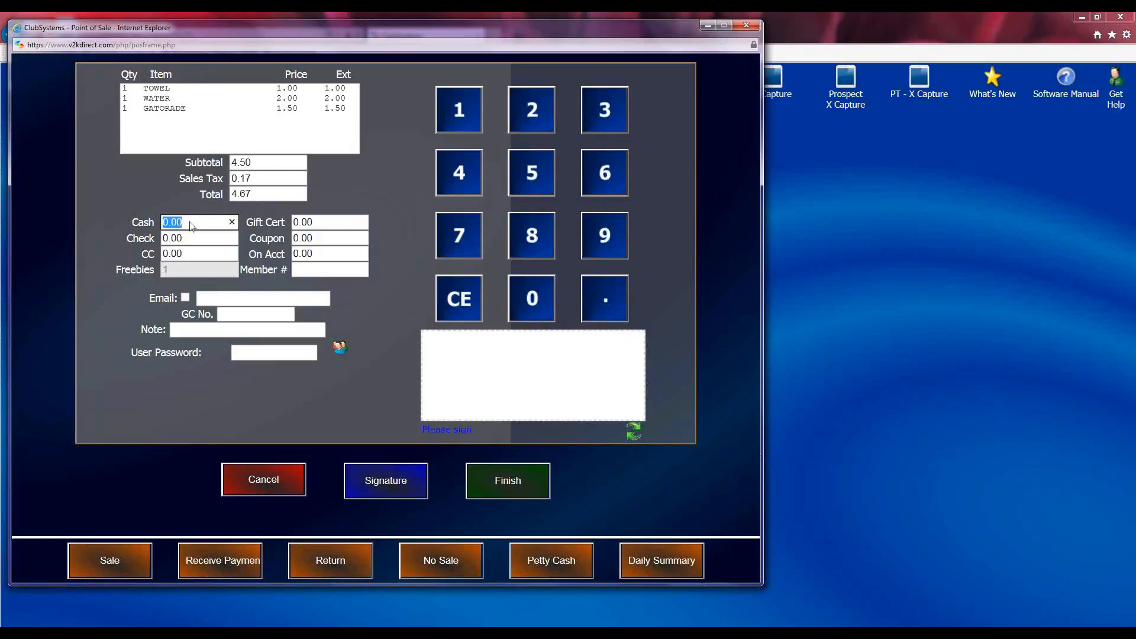
# - Enter 2.00 in Cash and 2.67 in credit card
pyautogui.write('2.00')
pyautogui.click(177, 254)
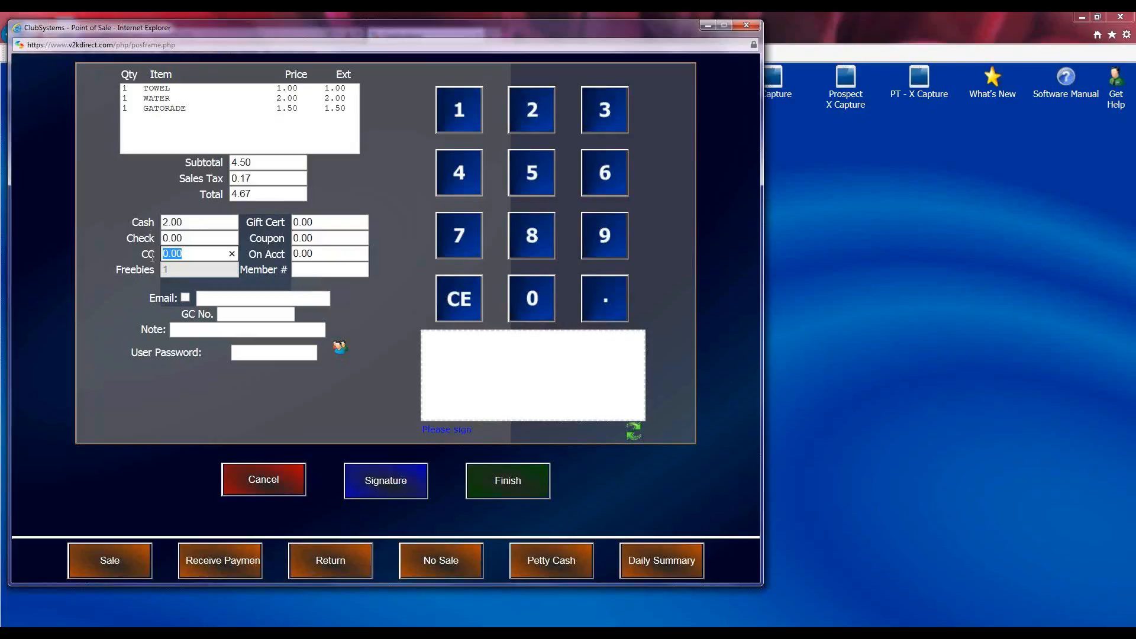
pyautogui.write('2.67')
# - Reset the cash amount to 0.00, keeping 2.67 on credit card
pyautogui.moveTo(184, 225); pyautogui.dragTo(152, 223)
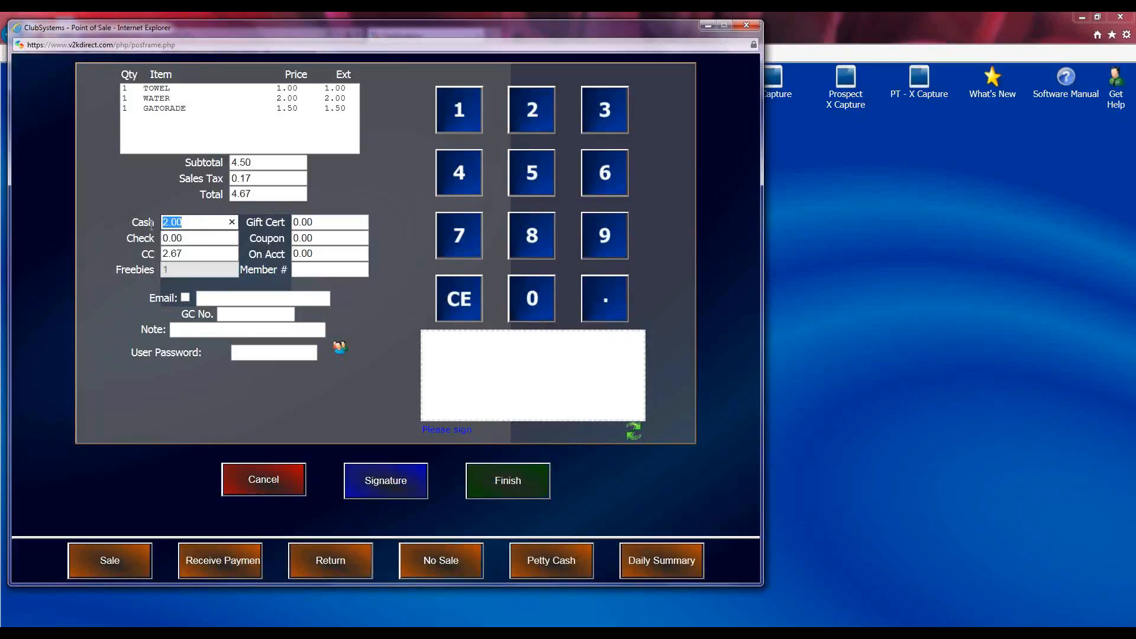
pyautogui.write('0.00')
pyautogui.moveTo(188, 254); pyautogui.dragTo(145, 261)
pyautogui.write('2.67')
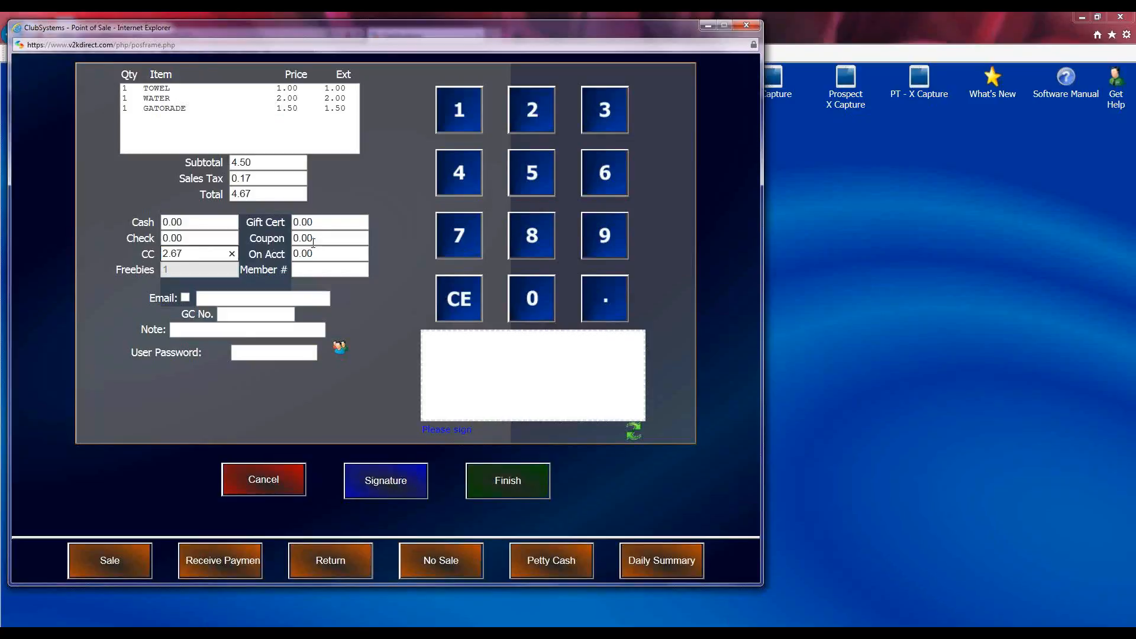
# - Clear the credit card amount to 0.00 and enter a 1.00 coupon
pyautogui.press('BackSpace')
pyautogui.press('BackSpace')
pyautogui.press('BackSpace')
pyautogui.press('BackSpace')
pyautogui.write('0.00')
pyautogui.click(324, 239)
pyautogui.write('1.00')
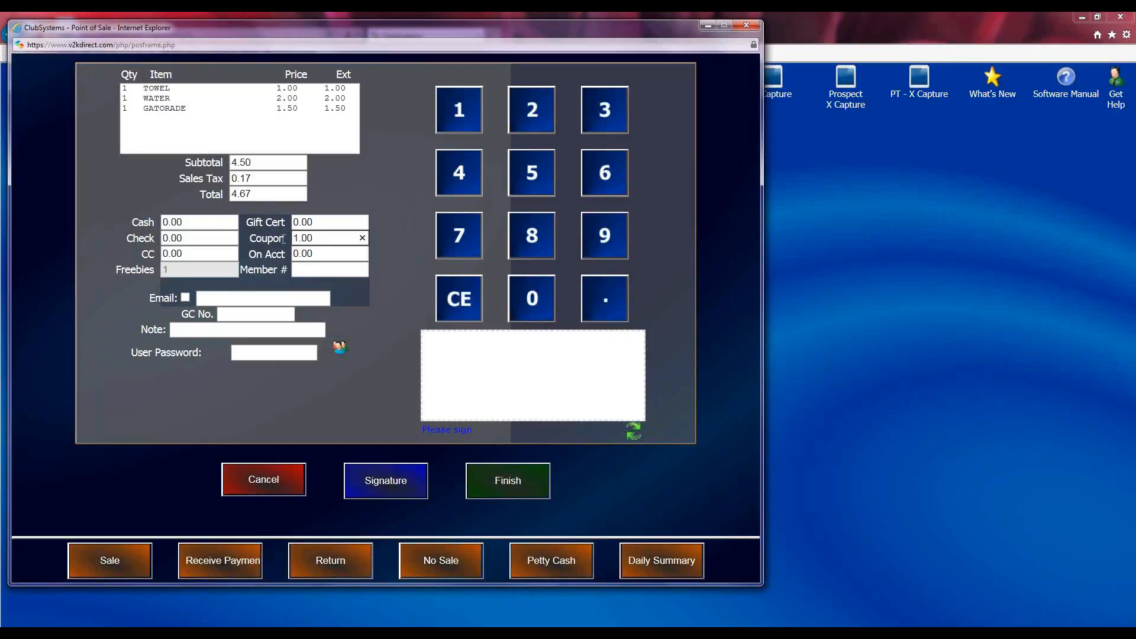
# - Enter 3.67 in Cash to cover the rest of the 4.67 total
pyautogui.click(190, 222)
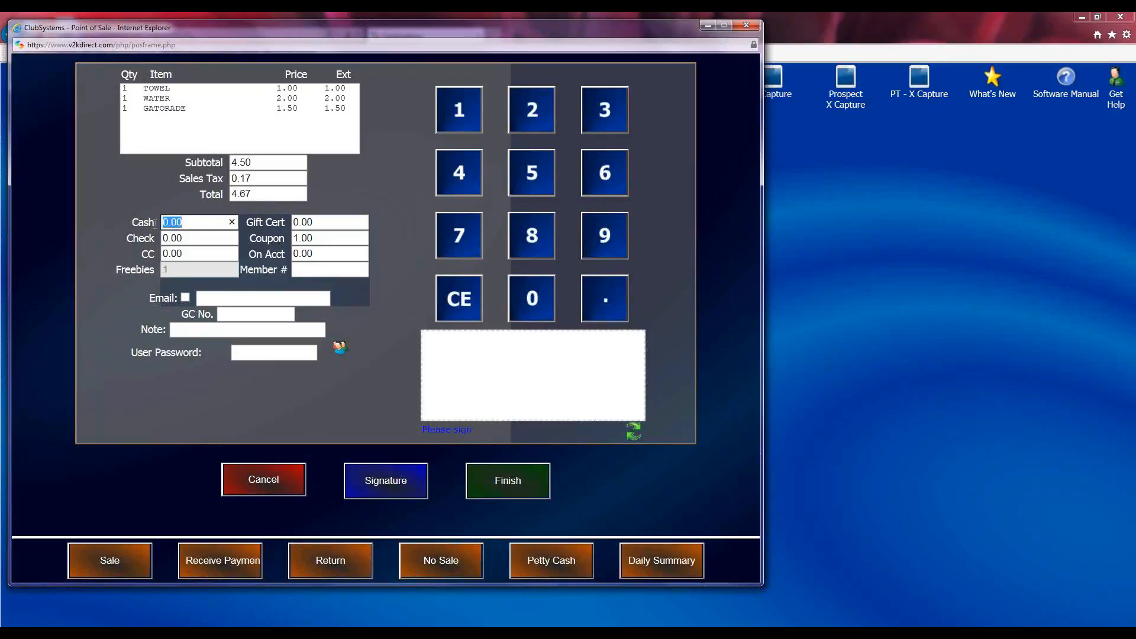
pyautogui.write('3.67')
pyautogui.click(189, 255)
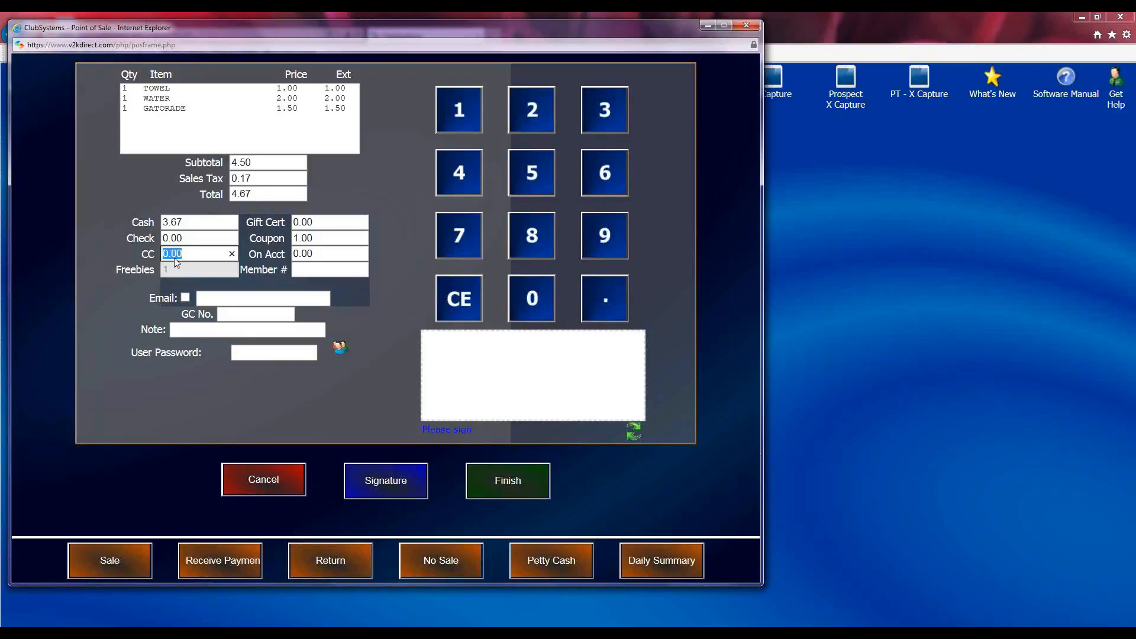
pyautogui.click(312, 269)
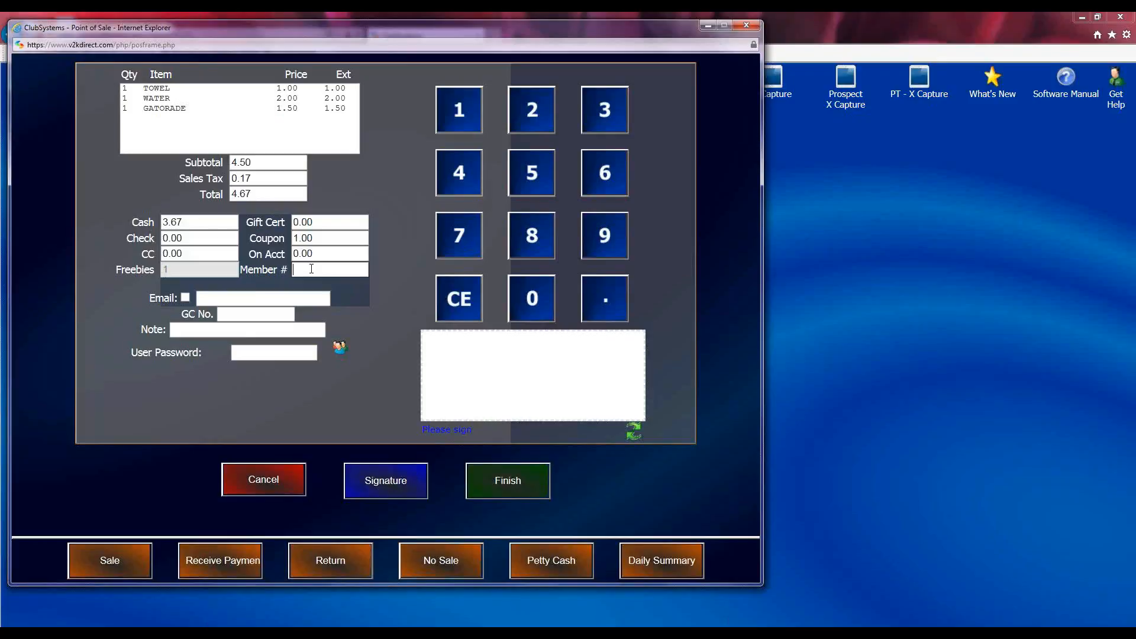
# - Look up and attach the member by name, enter the user password, and finish the sale
pyautogui.write('speer')
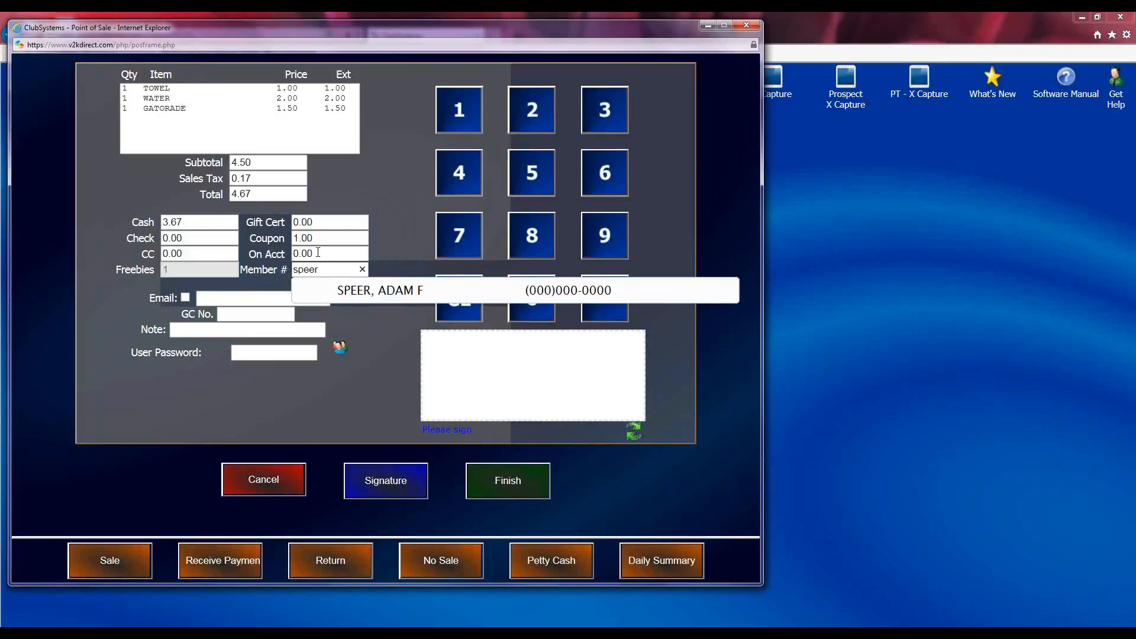
pyautogui.click(363, 292)
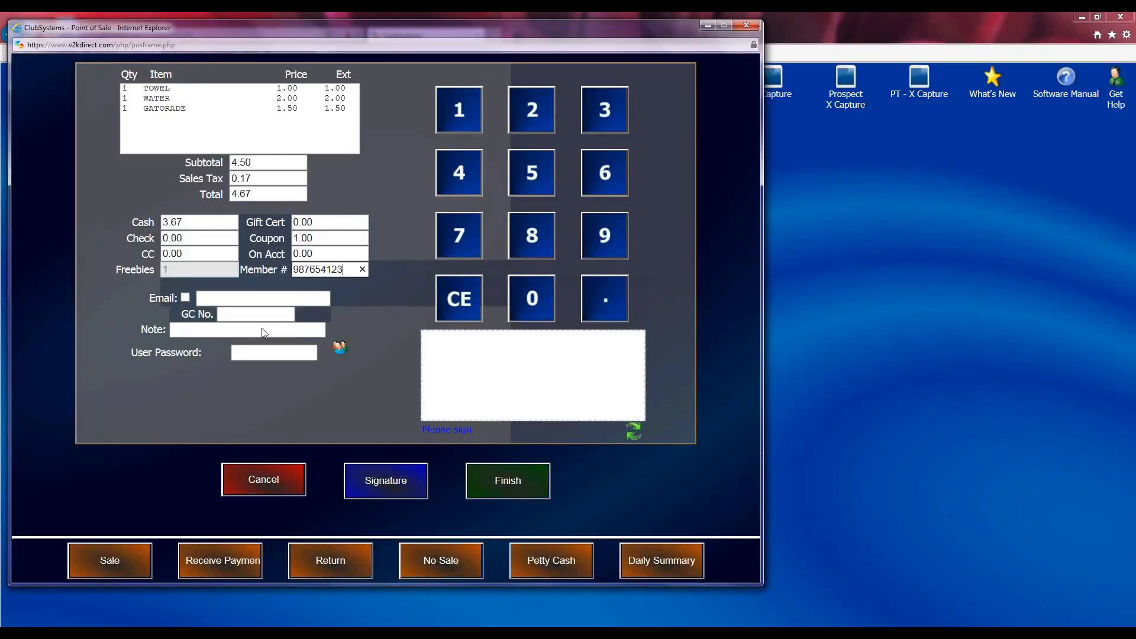
pyautogui.click(267, 354)
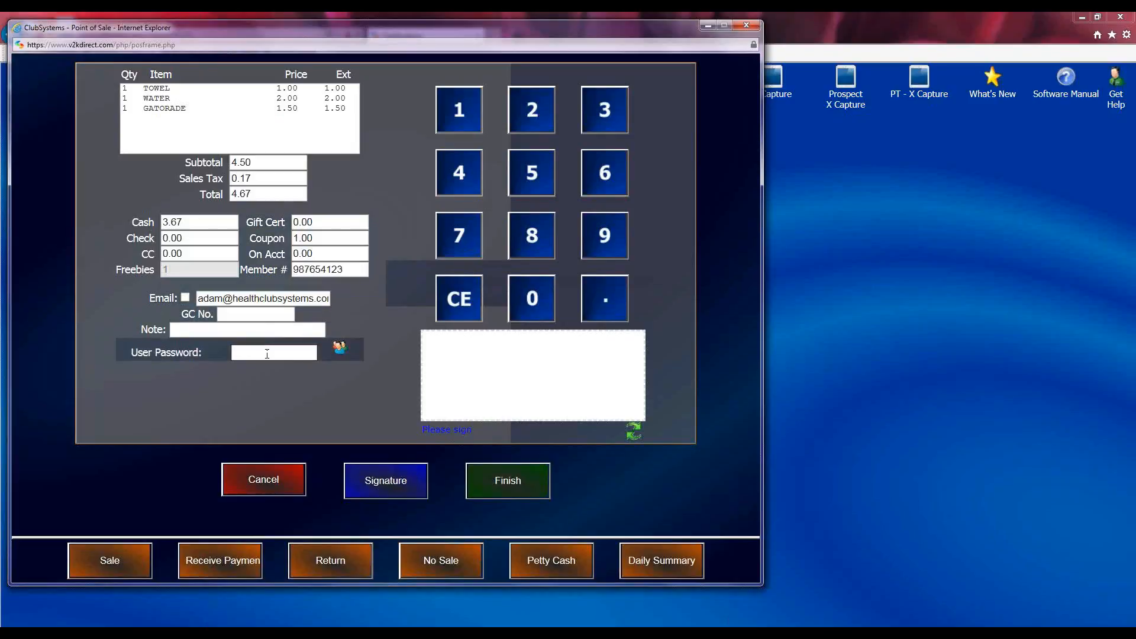
pyautogui.write('******')
pyautogui.click(497, 479)
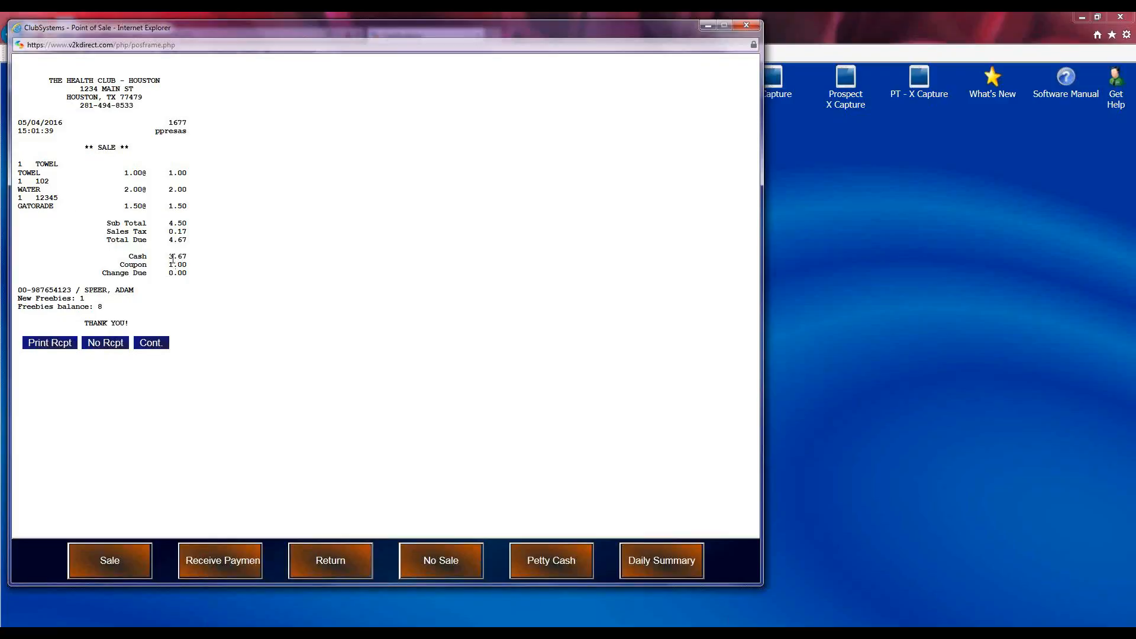
# - Highlight the 3.67 cash and 1.00 coupon receipt lines, then continue to an empty sale
pyautogui.moveTo(126, 259); pyautogui.dragTo(191, 258)
pyautogui.moveTo(113, 266); pyautogui.dragTo(190, 264)
pyautogui.click(206, 281)
pyautogui.click(154, 347)
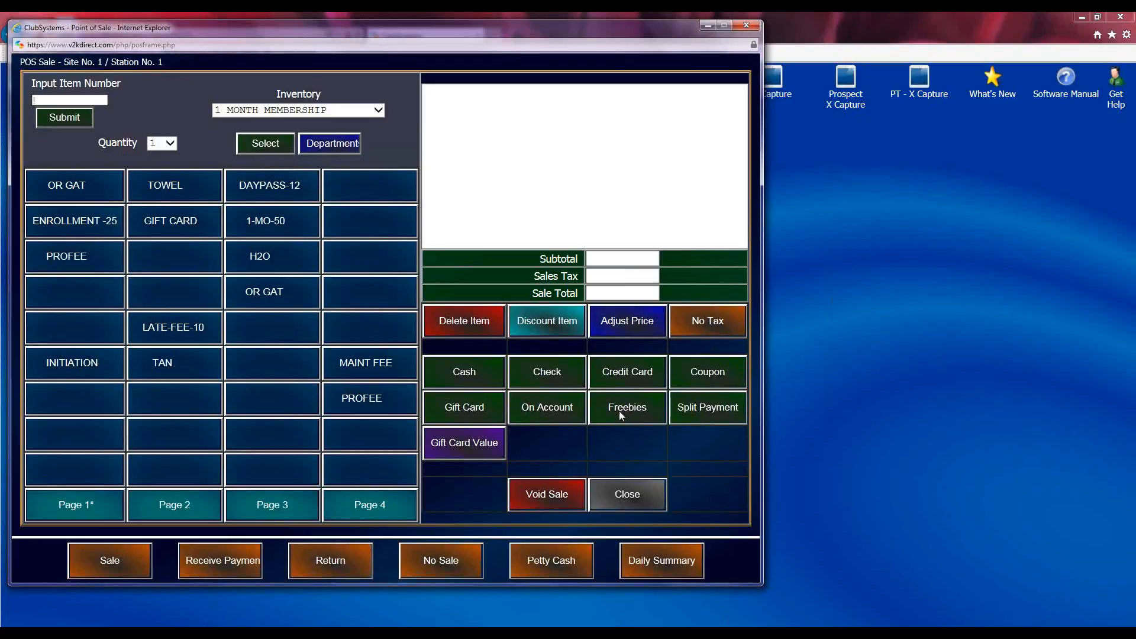
# - Ring up TOWEL, WATER and GATORADE (4.67 total) and pay with Freebies
pyautogui.click(155, 189)
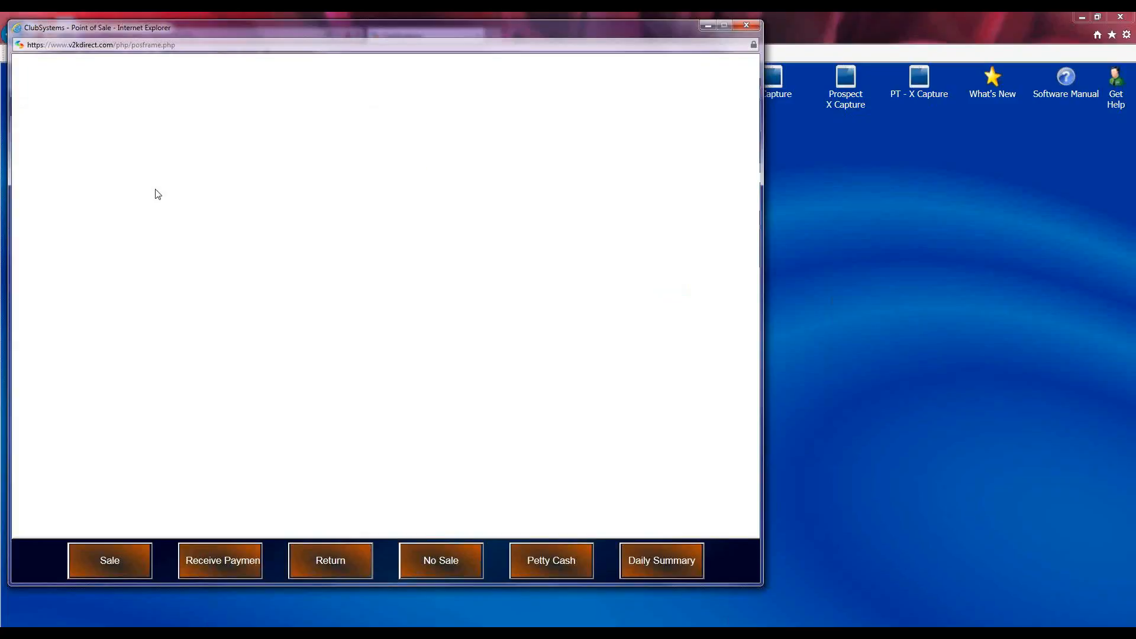
pyautogui.click(272, 255)
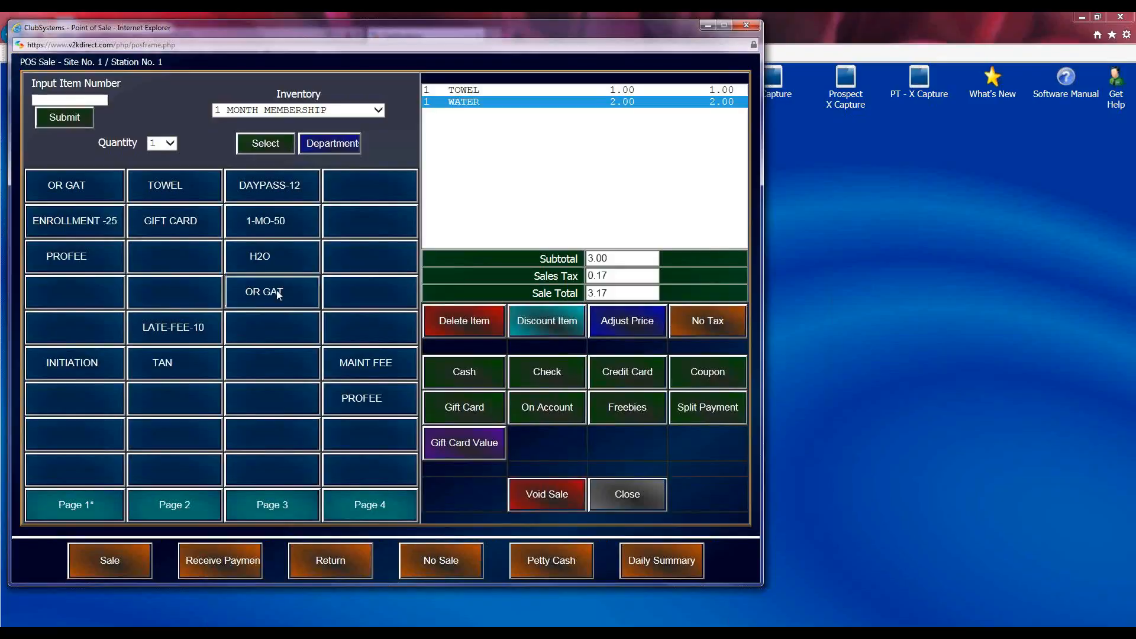
pyautogui.click(276, 290)
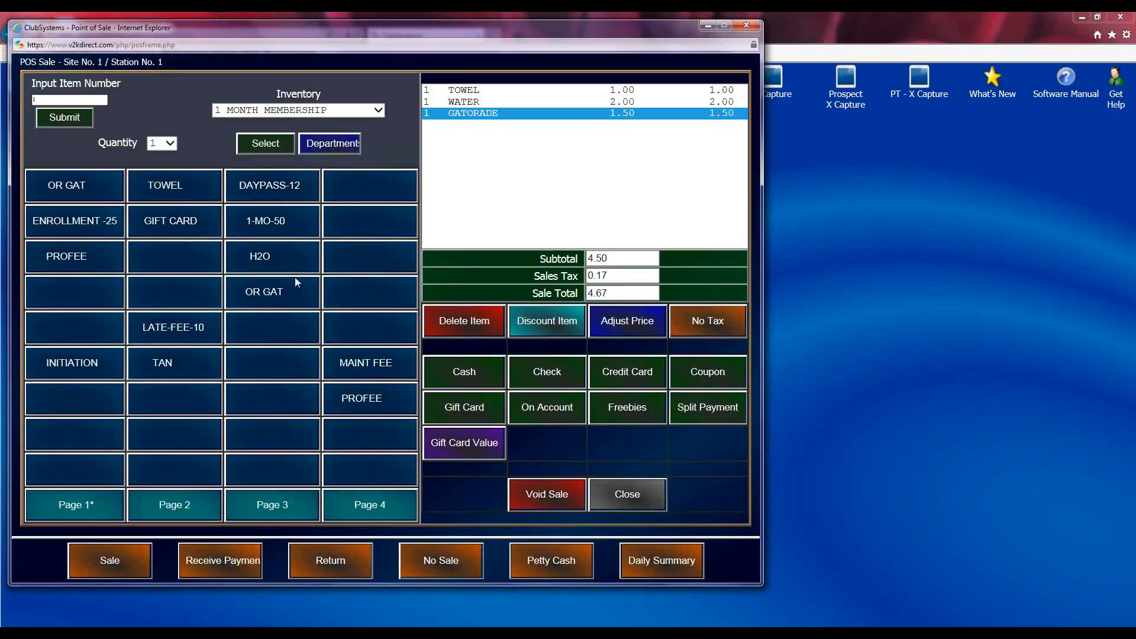
pyautogui.click(616, 412)
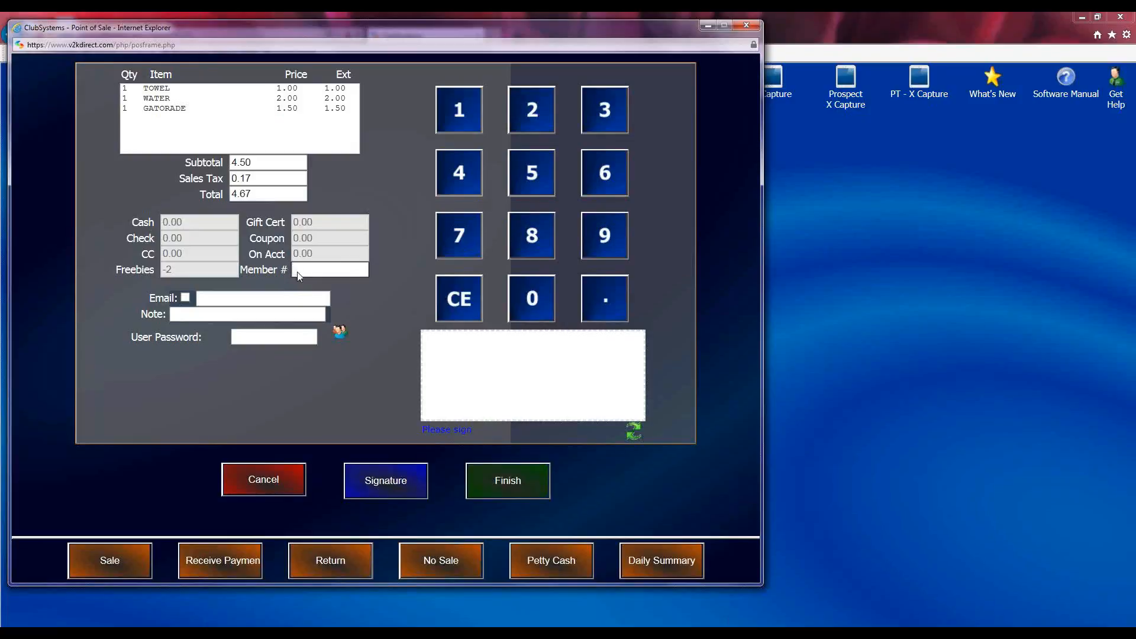
# - Cancel the freebies payment, keeping Towel, Water and Gatorade on the sale
pyautogui.click(292, 481)
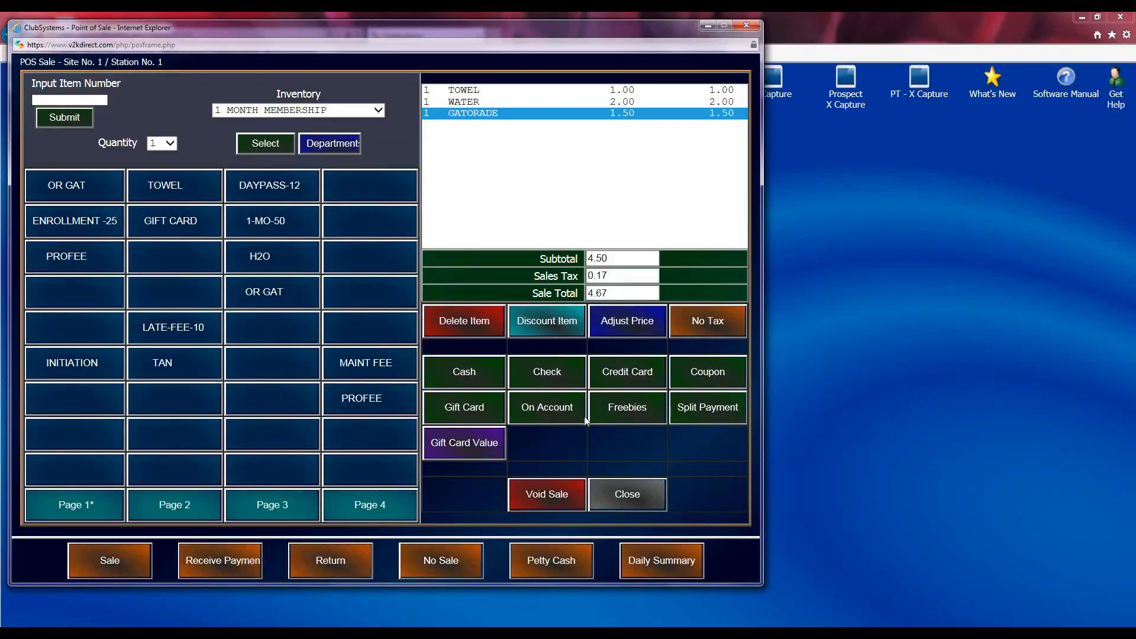
# - Charge the full 4.67 sale On Account
pyautogui.click(544, 413)
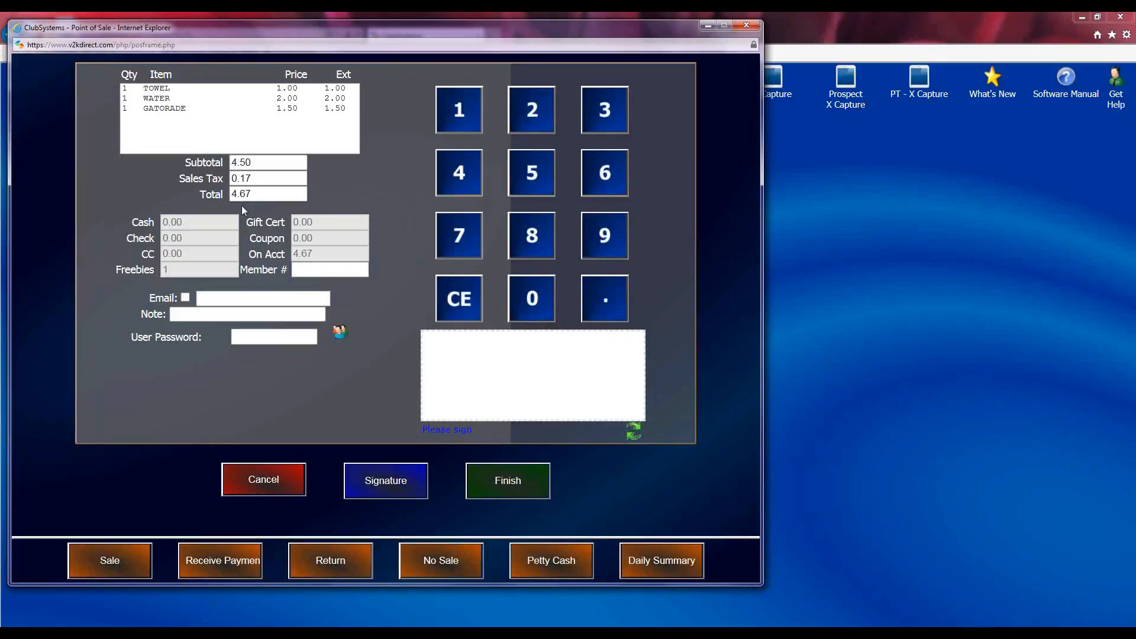
# - Cancel the on-account payment, returning to the 4.67 sale with its three items
pyautogui.click(268, 480)
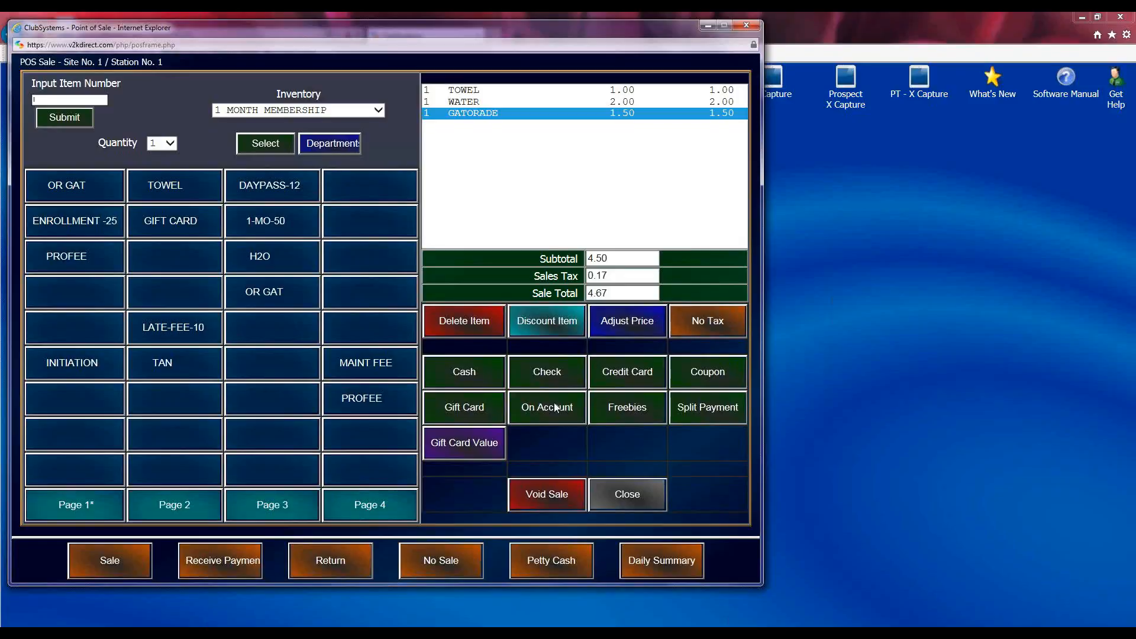
# - Enter a 4.67 gift certificate payment linked to the looked-up member, then start a new empty sale
pyautogui.click(465, 406)
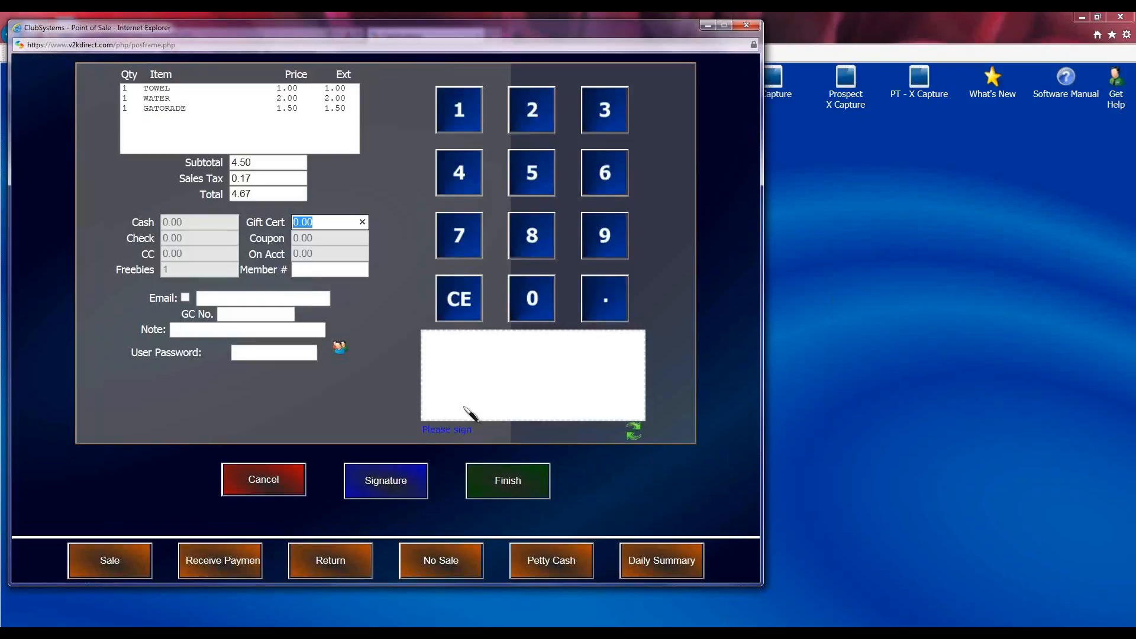
pyautogui.write('4.67')
pyautogui.click(300, 269)
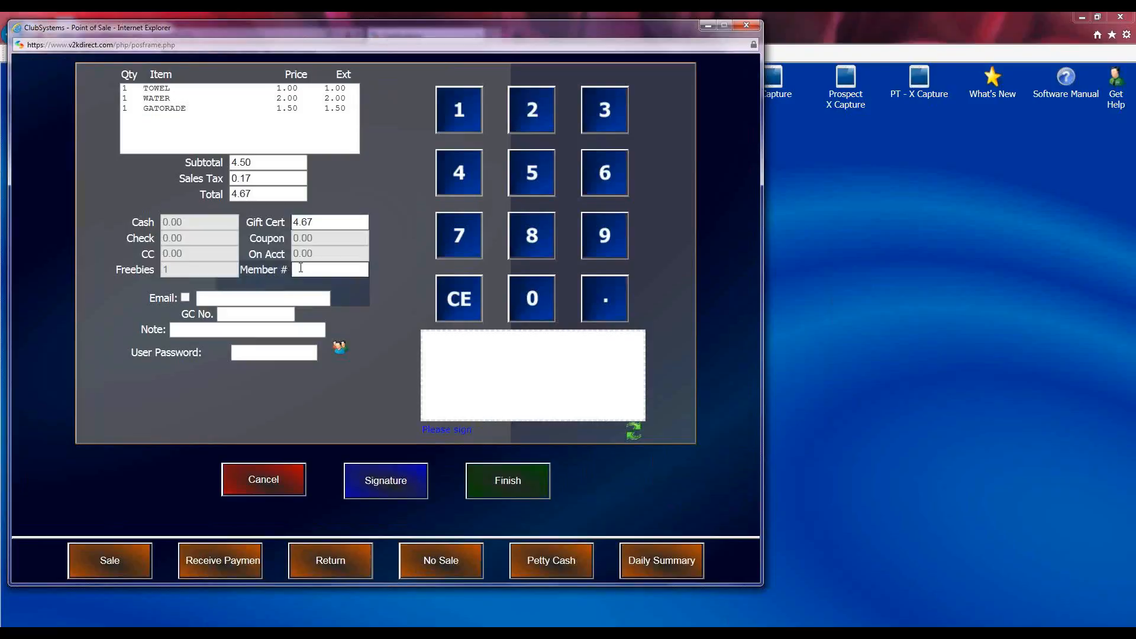
pyautogui.write('spee')
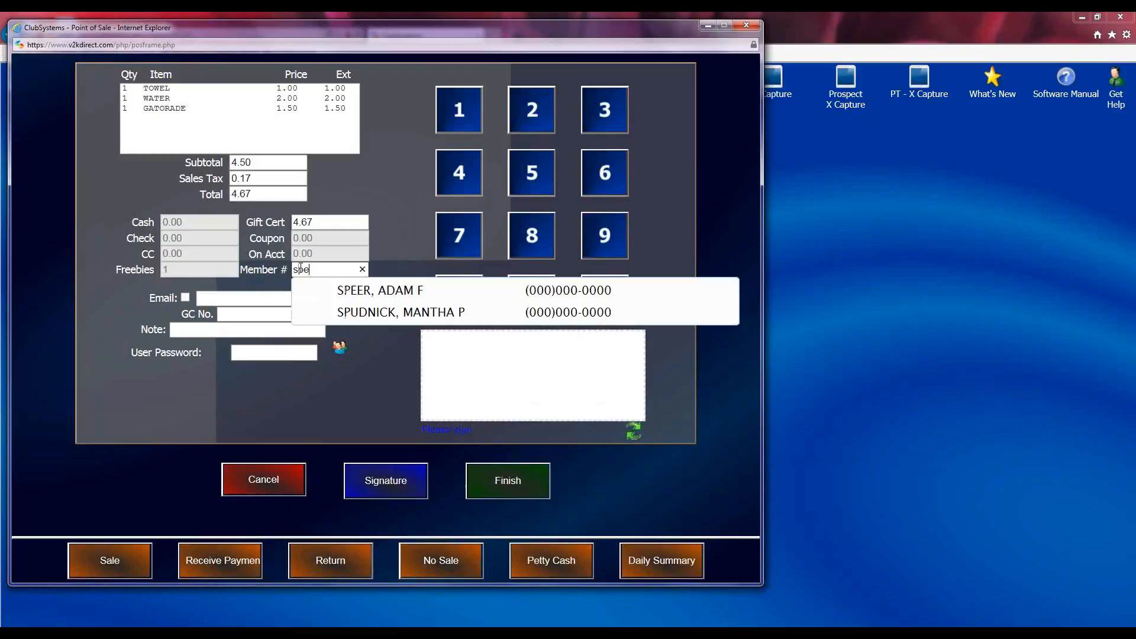
pyautogui.click(324, 294)
pyautogui.click(231, 316)
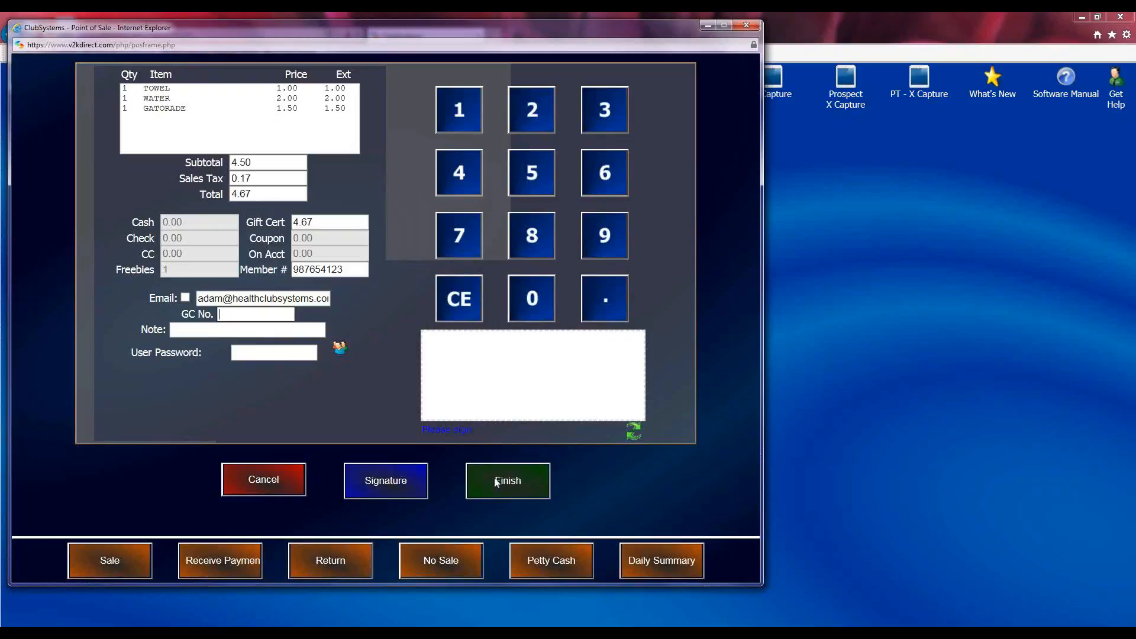
pyautogui.click(128, 567)
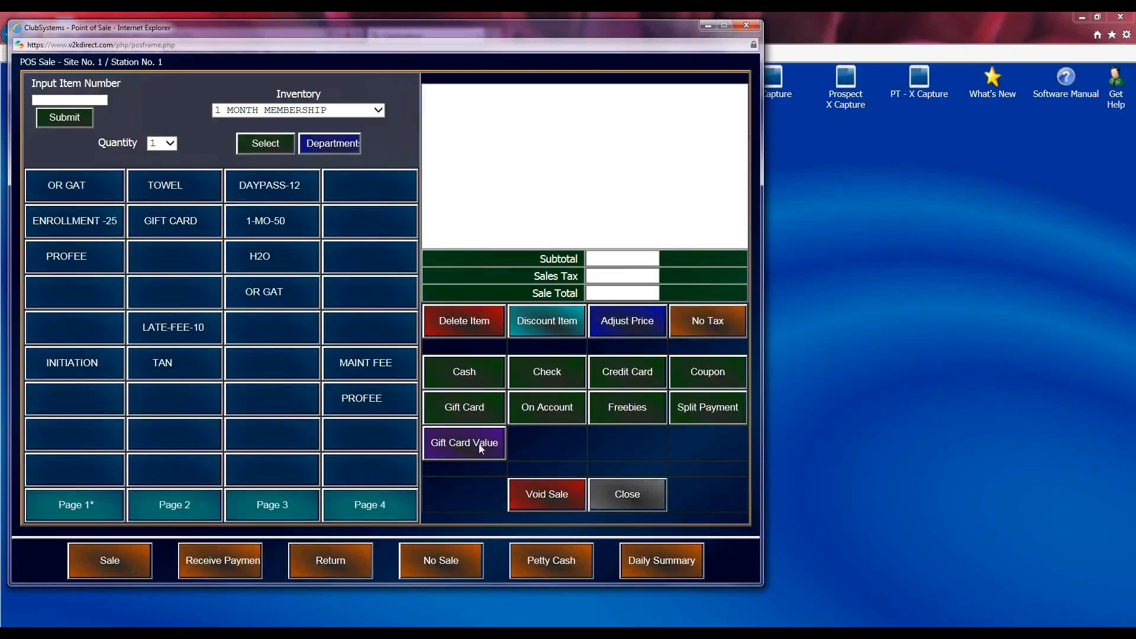
pyautogui.click(480, 447)
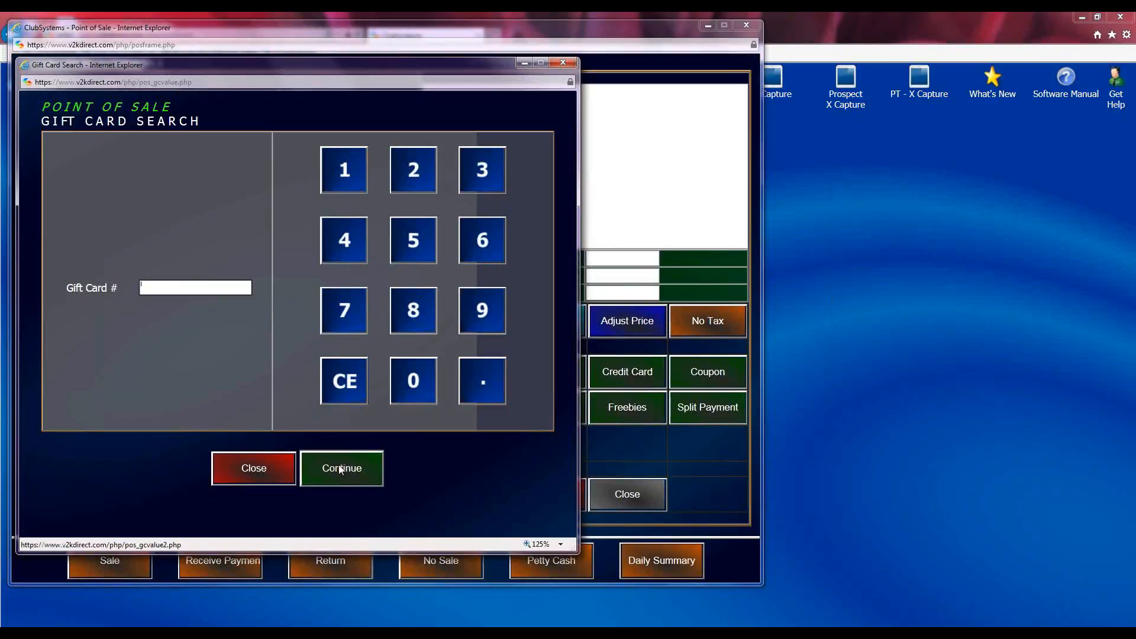
pyautogui.click(563, 63)
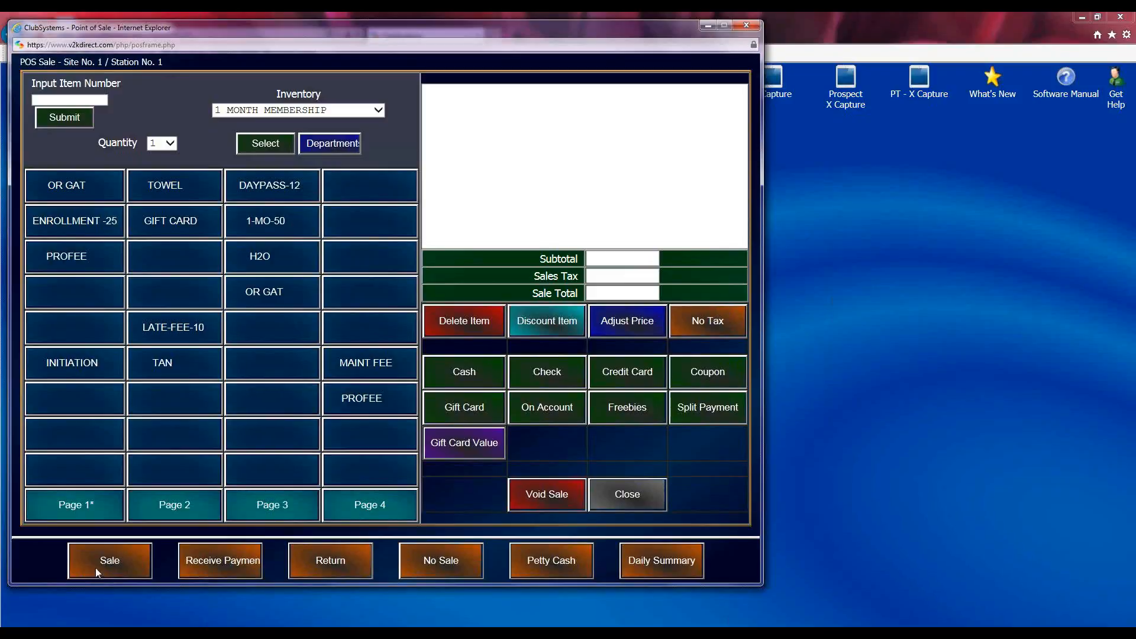
pyautogui.click(109, 559)
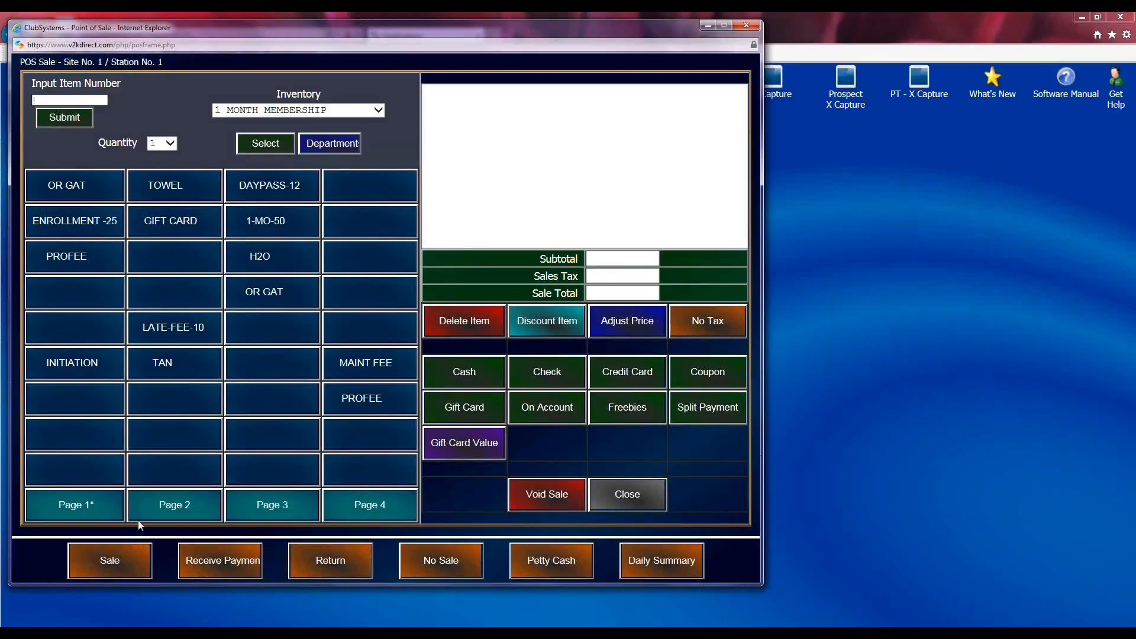
pyautogui.click(108, 563)
# - Switch from Return back to Sale, then bring up the Receive Payment on Account form
pyautogui.click(321, 560)
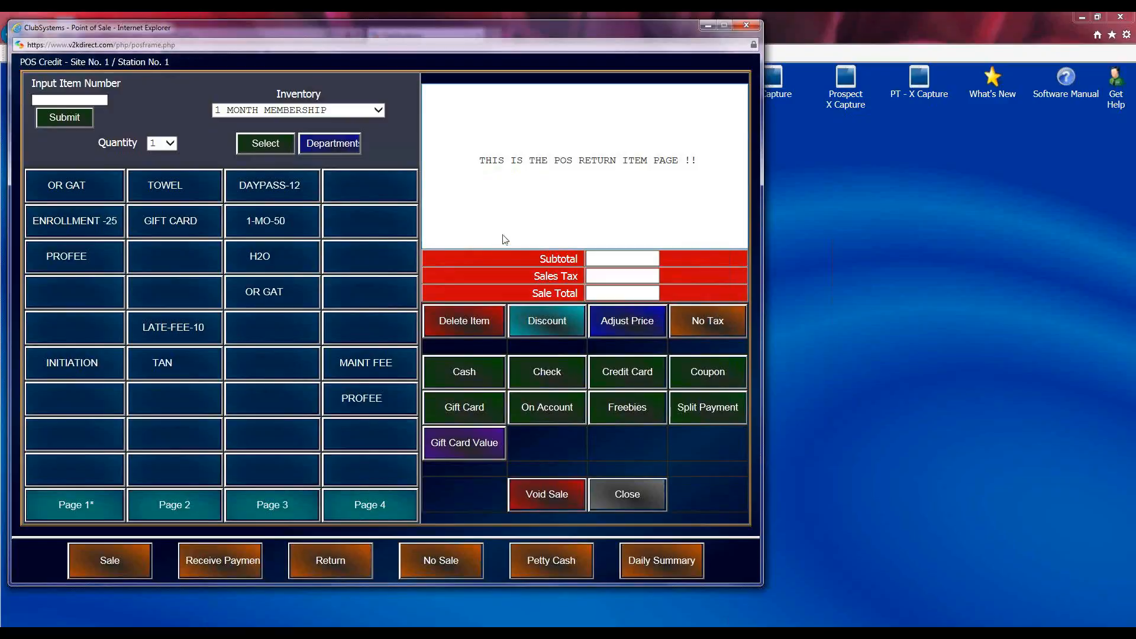
pyautogui.click(108, 562)
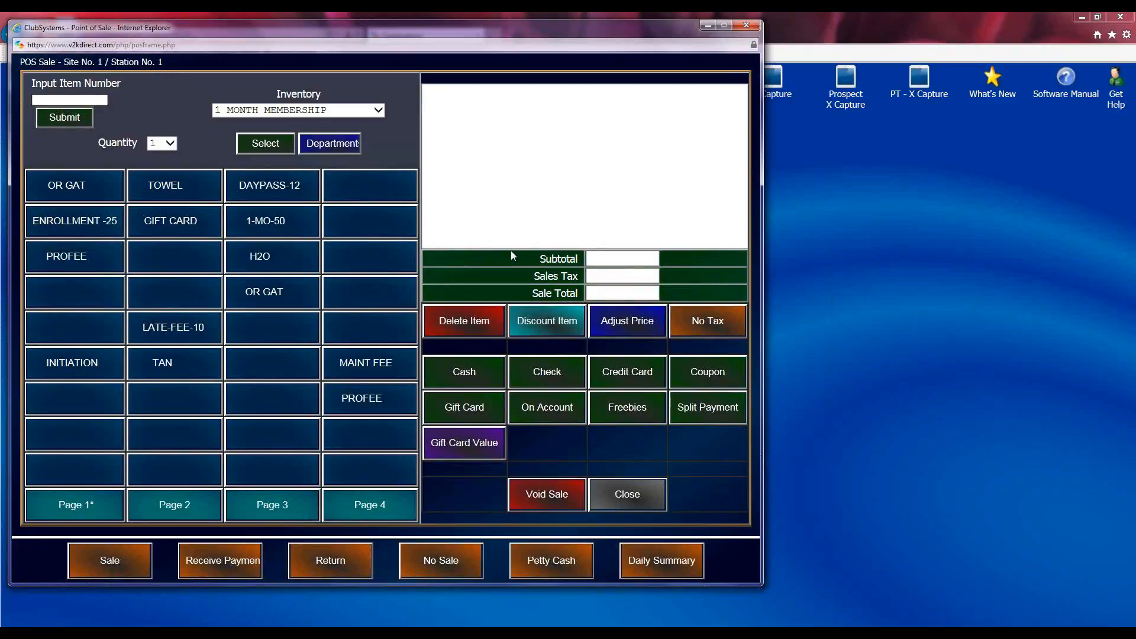
pyautogui.click(214, 563)
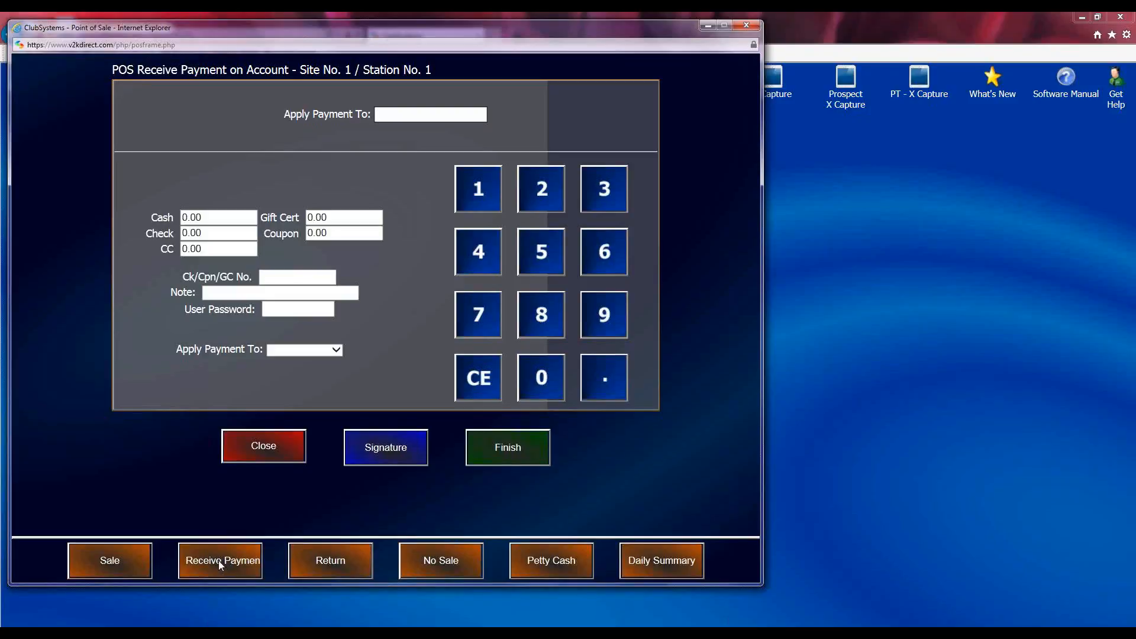
# - Select the member's account by surname so its DUES line shows 50.00 monthly, -150.00 balance
pyautogui.click(140, 561)
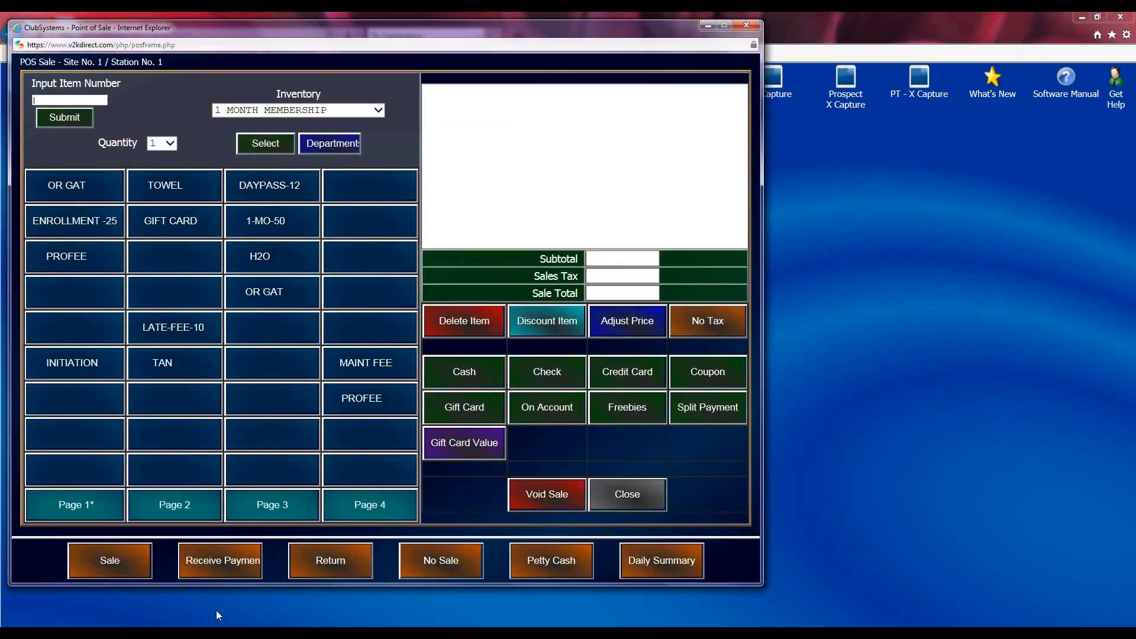
pyautogui.click(225, 564)
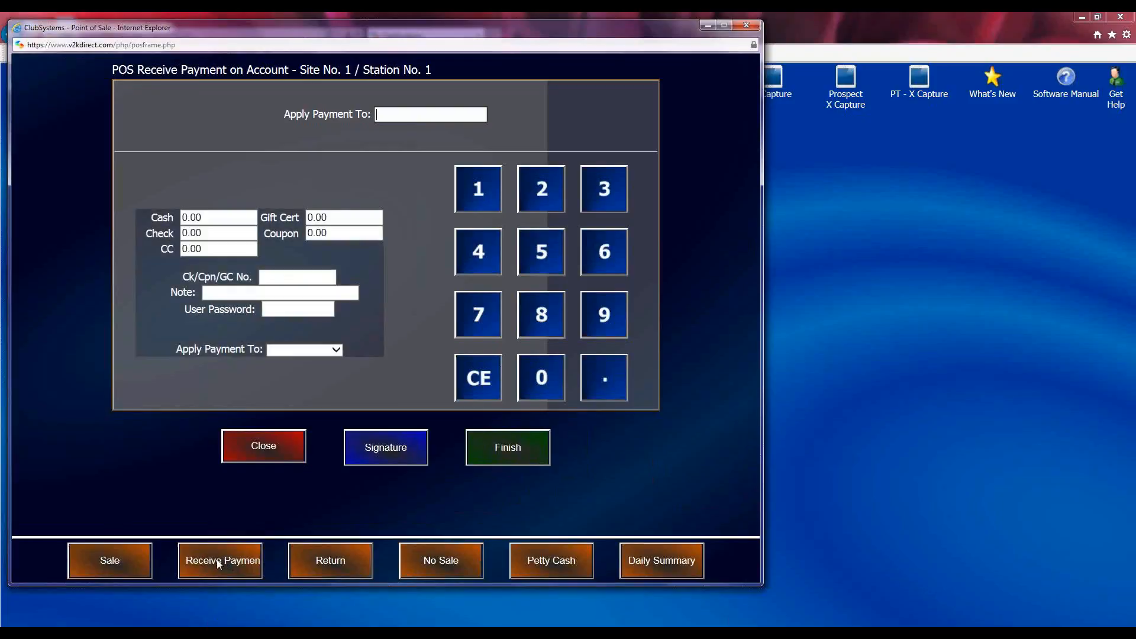
pyautogui.click(387, 111)
pyautogui.write('spee')
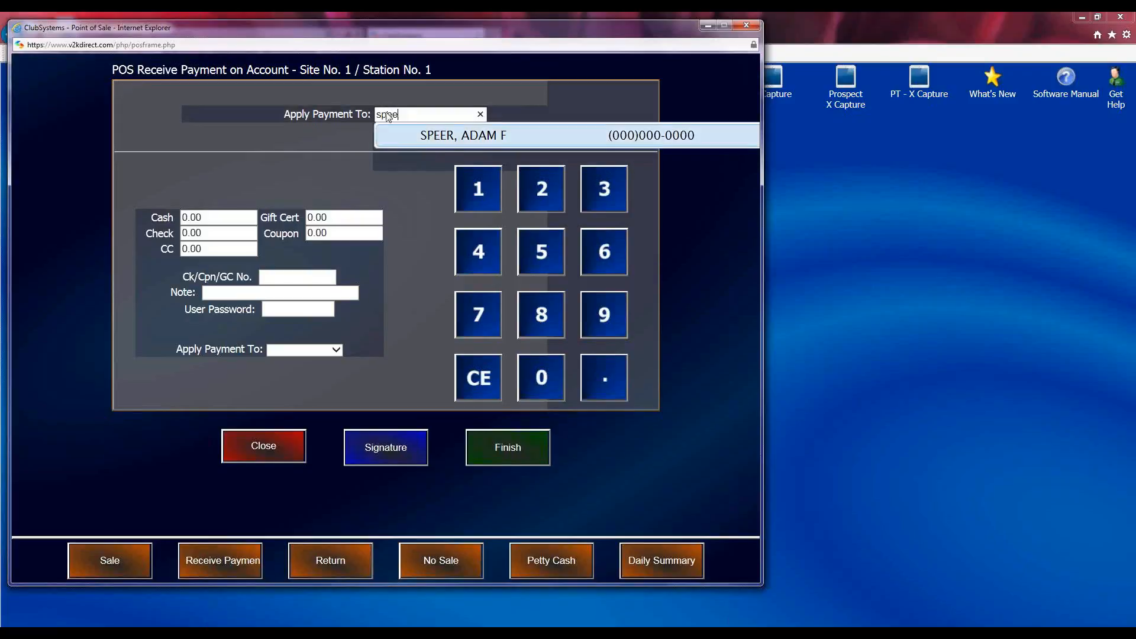
pyautogui.click(449, 141)
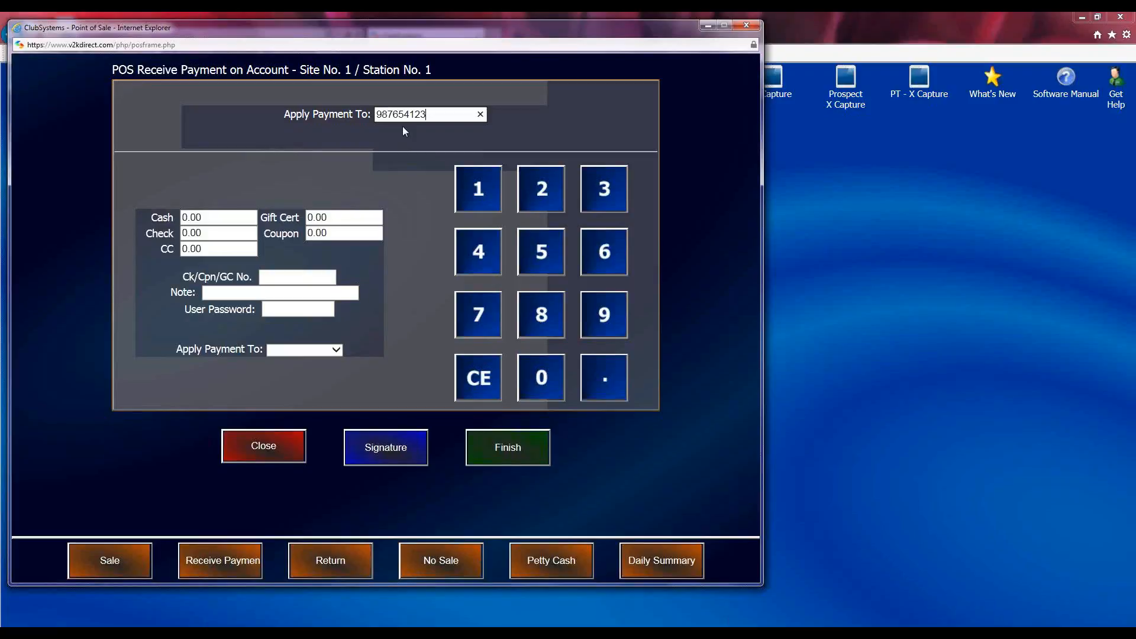
pyautogui.press('Tab')
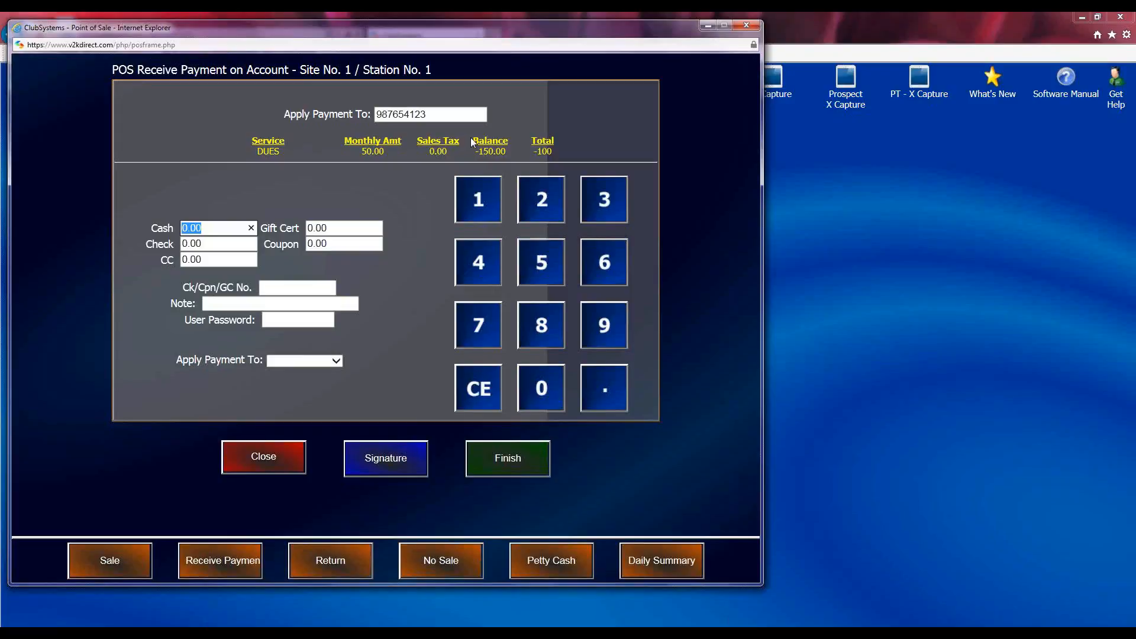
pyautogui.moveTo(473, 142); pyautogui.dragTo(508, 142)
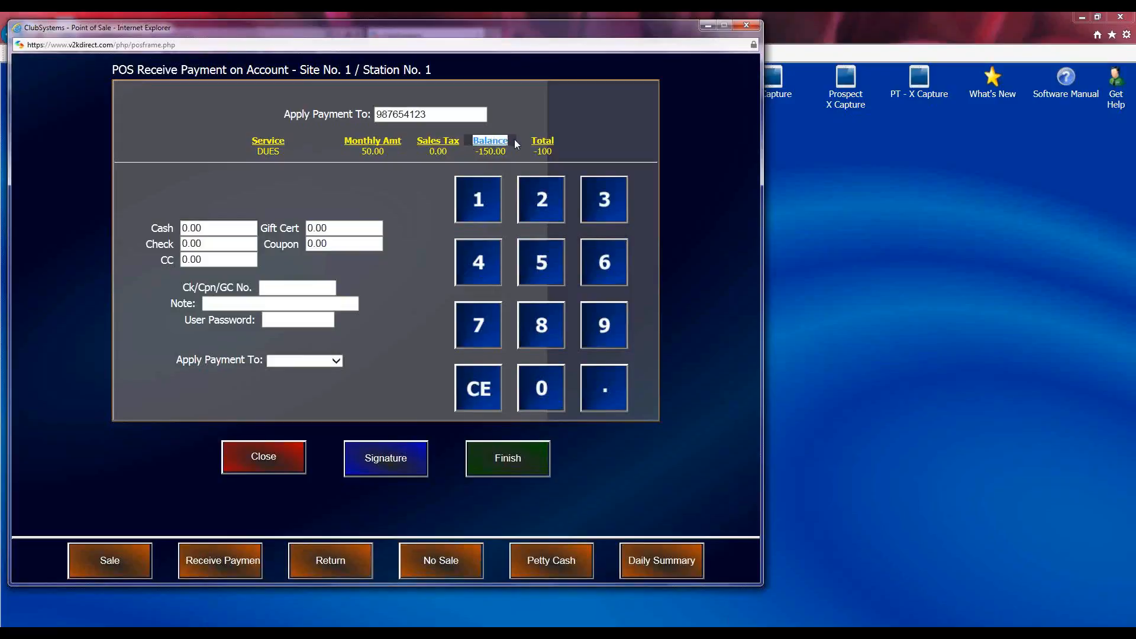
pyautogui.click(498, 141)
pyautogui.moveTo(531, 142); pyautogui.dragTo(543, 142)
pyautogui.moveTo(467, 144); pyautogui.dragTo(515, 142)
# - Enter 25.00 as the cash tender amount
pyautogui.click(208, 227)
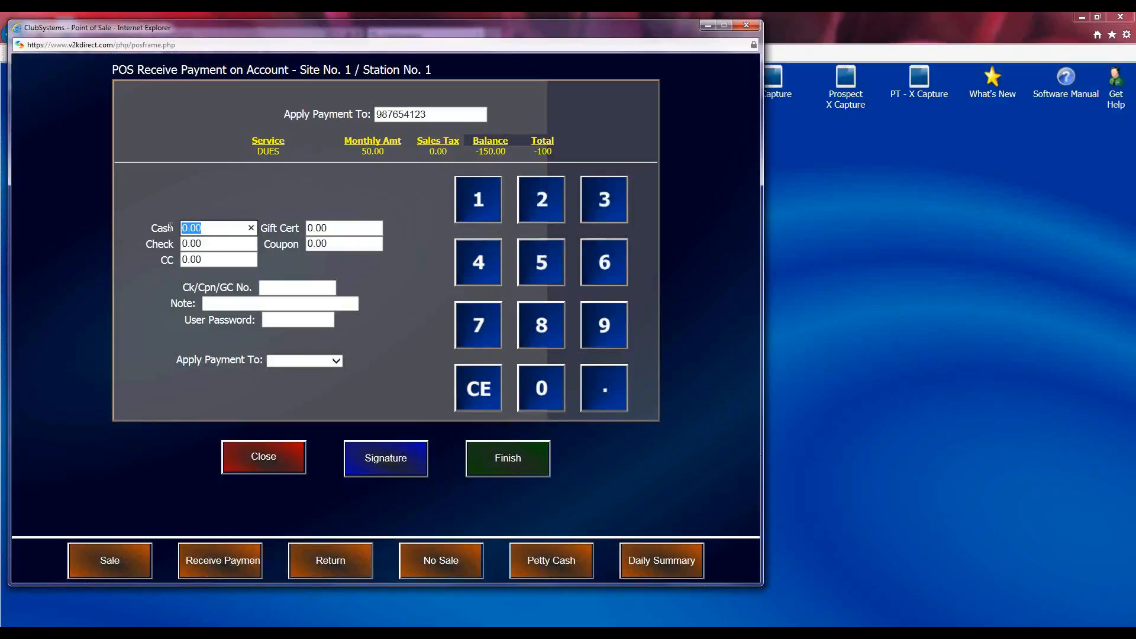
pyautogui.click(214, 243)
pyautogui.click(200, 259)
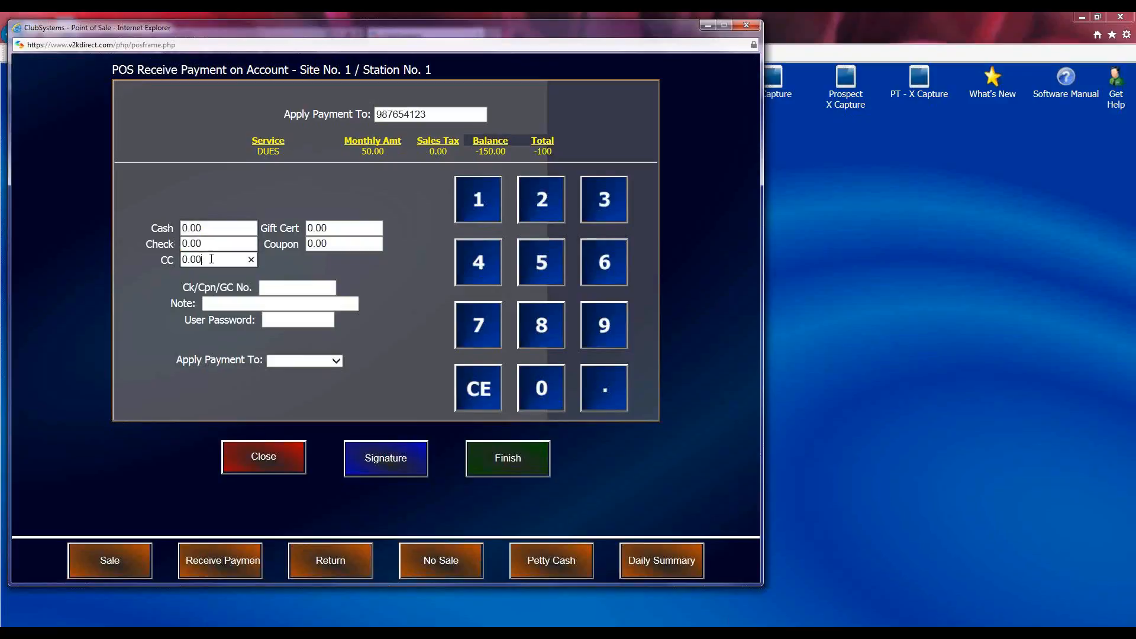
pyautogui.click(208, 230)
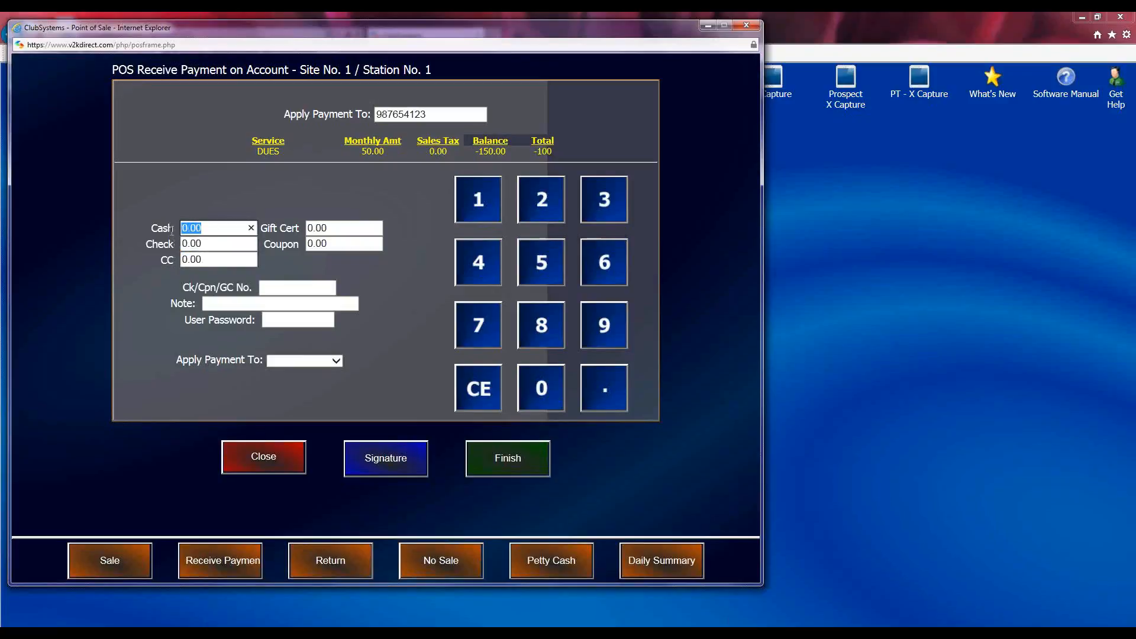
pyautogui.write('25.00')
pyautogui.click(214, 302)
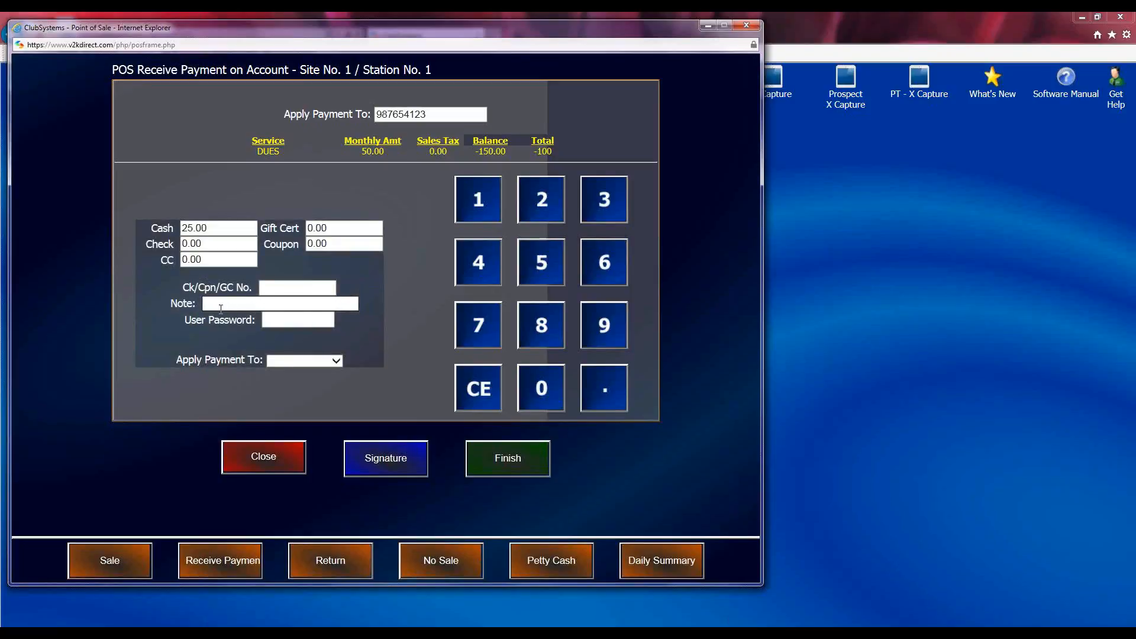
# - Enter the user password and submit the 25.00 cash payment
pyautogui.click(277, 321)
pyautogui.write('•••••••')
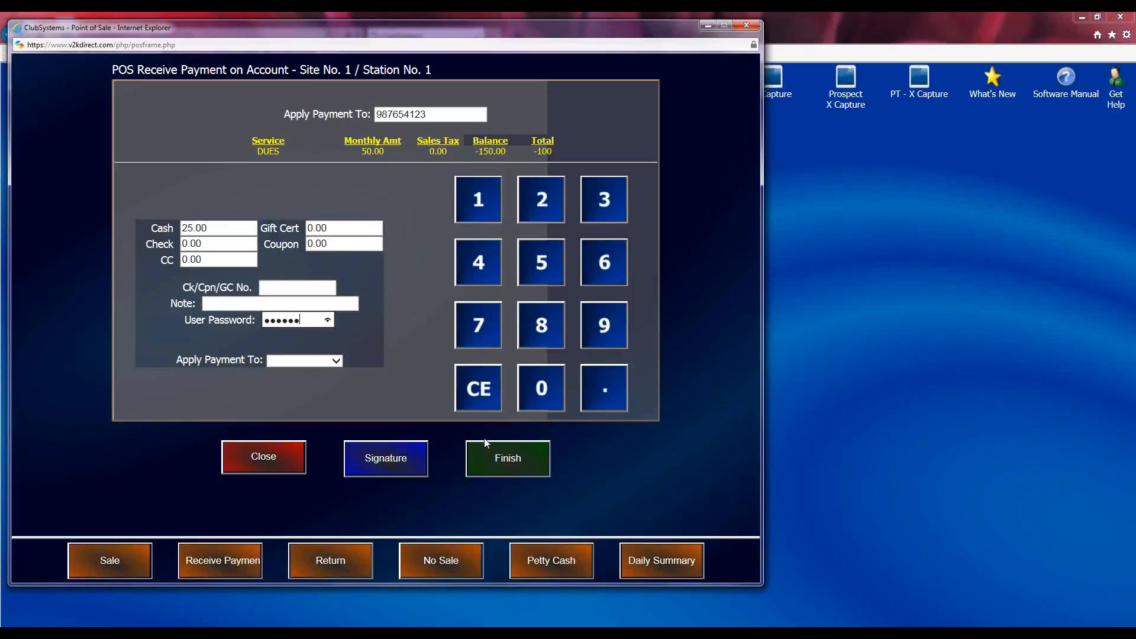
pyautogui.click(497, 460)
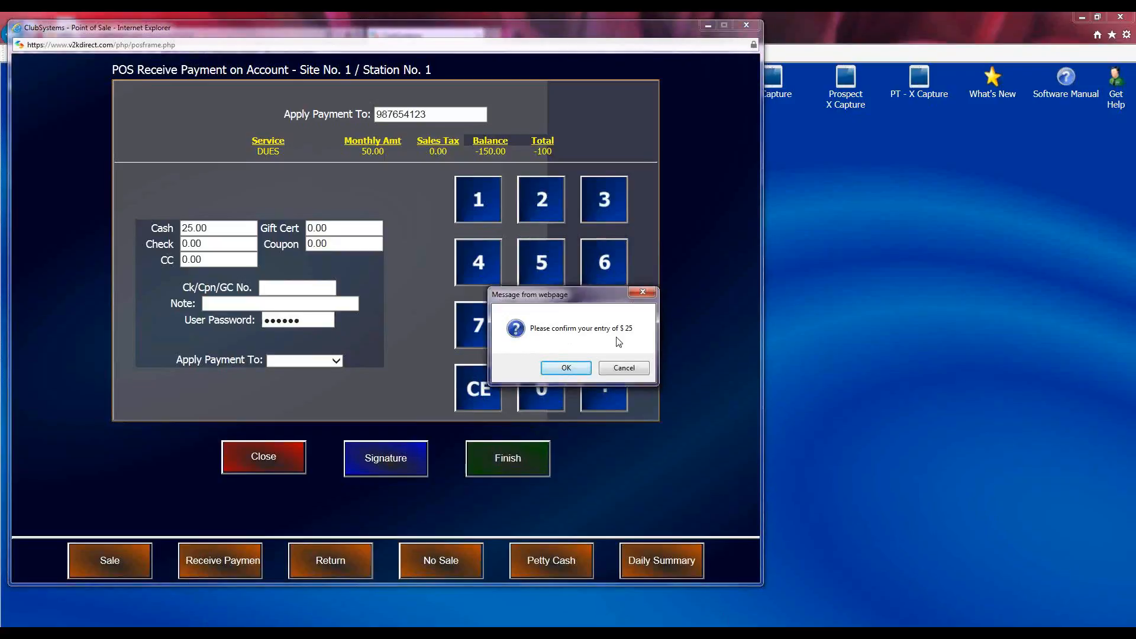
# - Confirm the $25 entry and continue past the account listing to the Cash 25.00 receipt
pyautogui.click(569, 368)
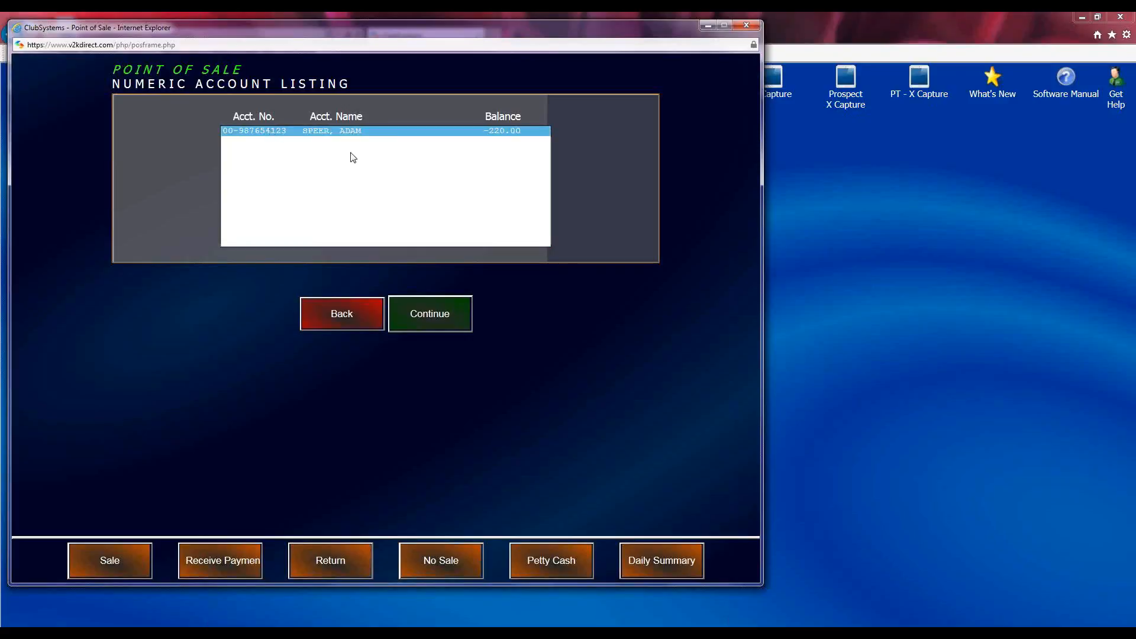
pyautogui.click(423, 327)
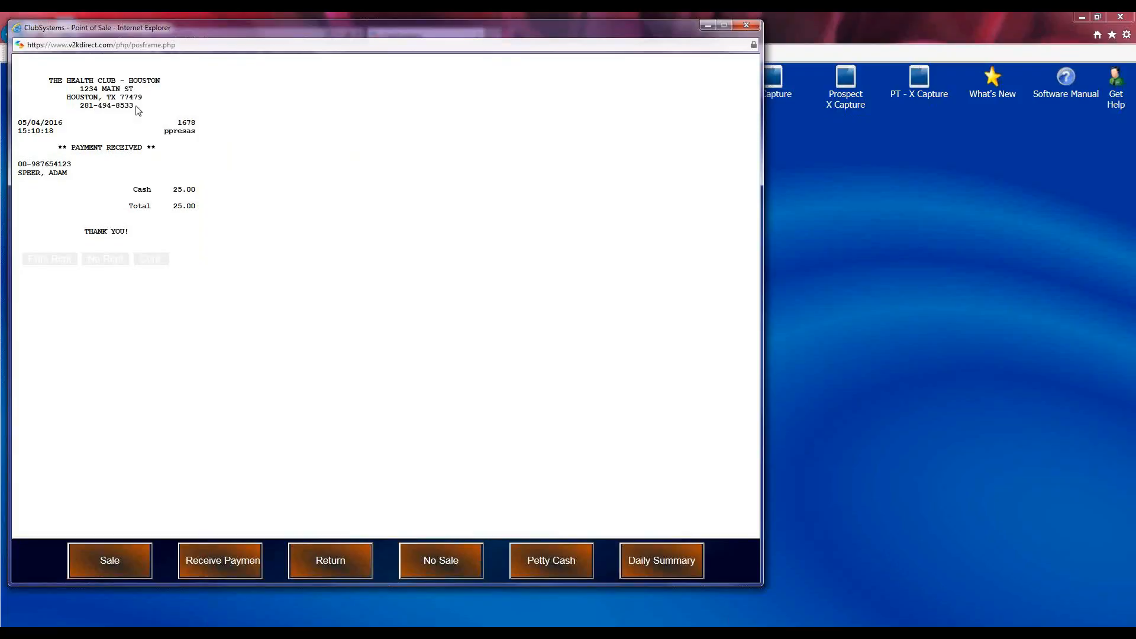
pyautogui.moveTo(19, 148); pyautogui.dragTo(162, 150)
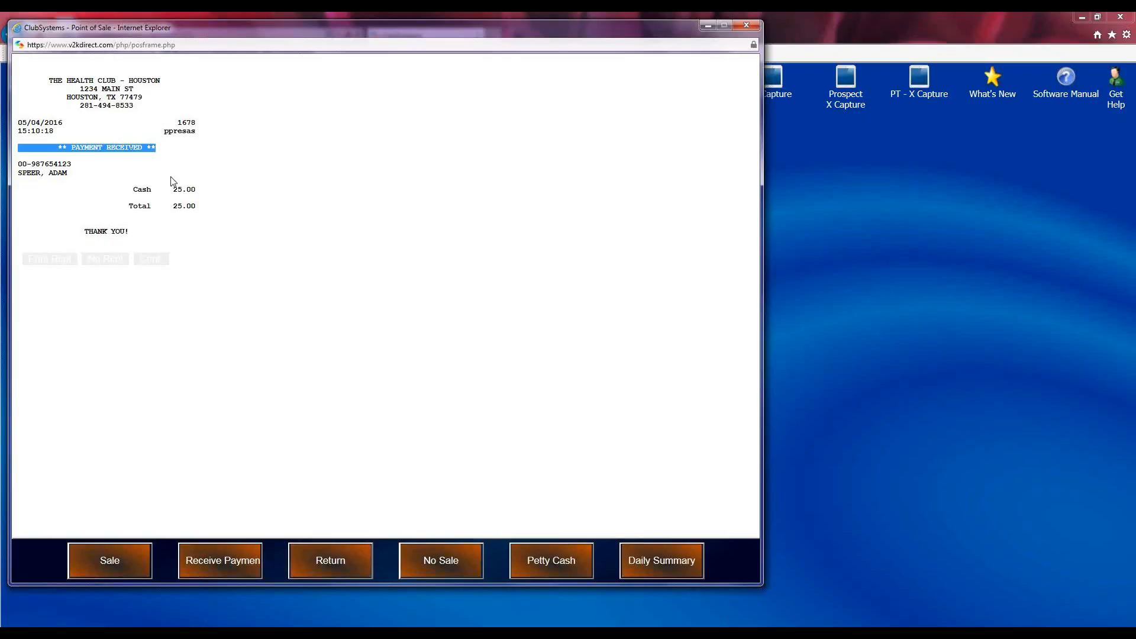
pyautogui.moveTo(19, 163); pyautogui.dragTo(221, 197)
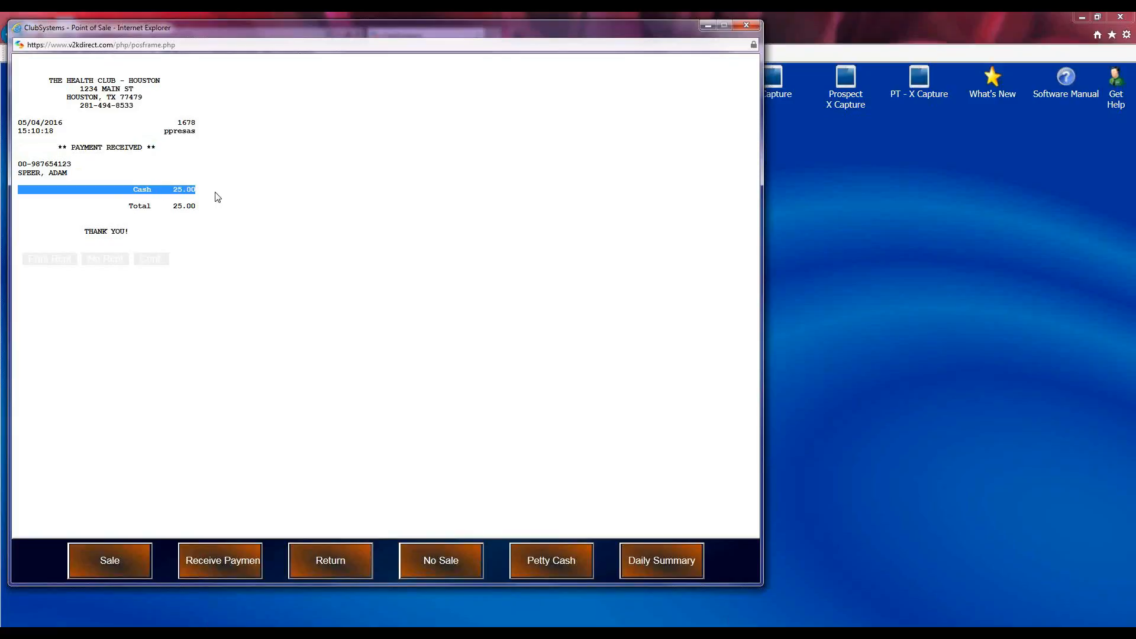
# - Continue past the Payment Received receipt and return to an empty Sale screen
pyautogui.click(157, 263)
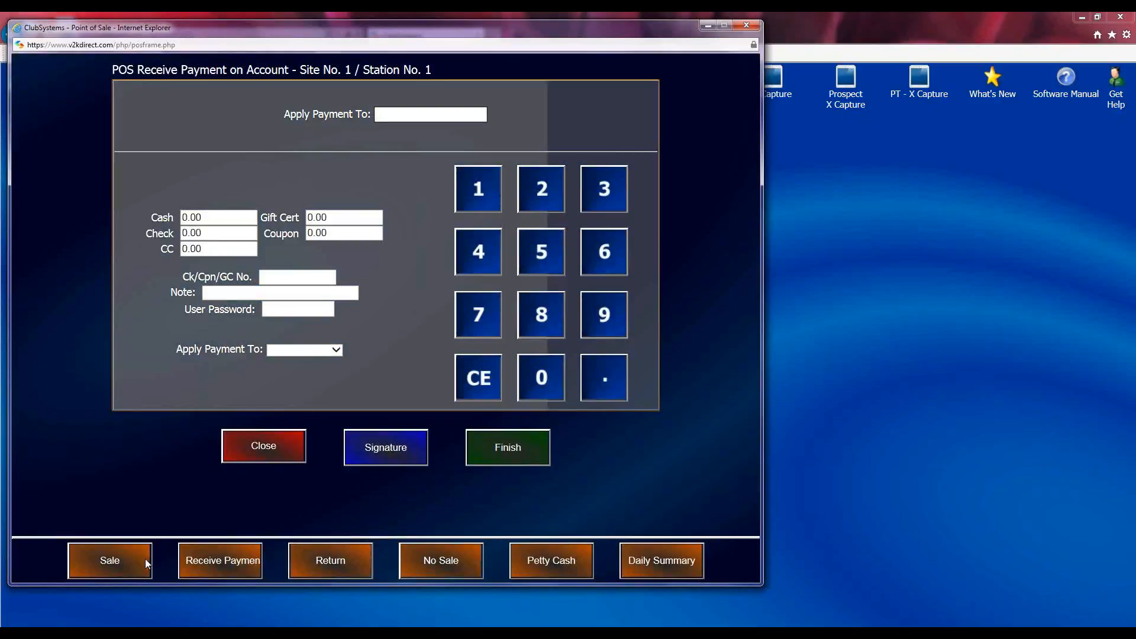
pyautogui.click(140, 559)
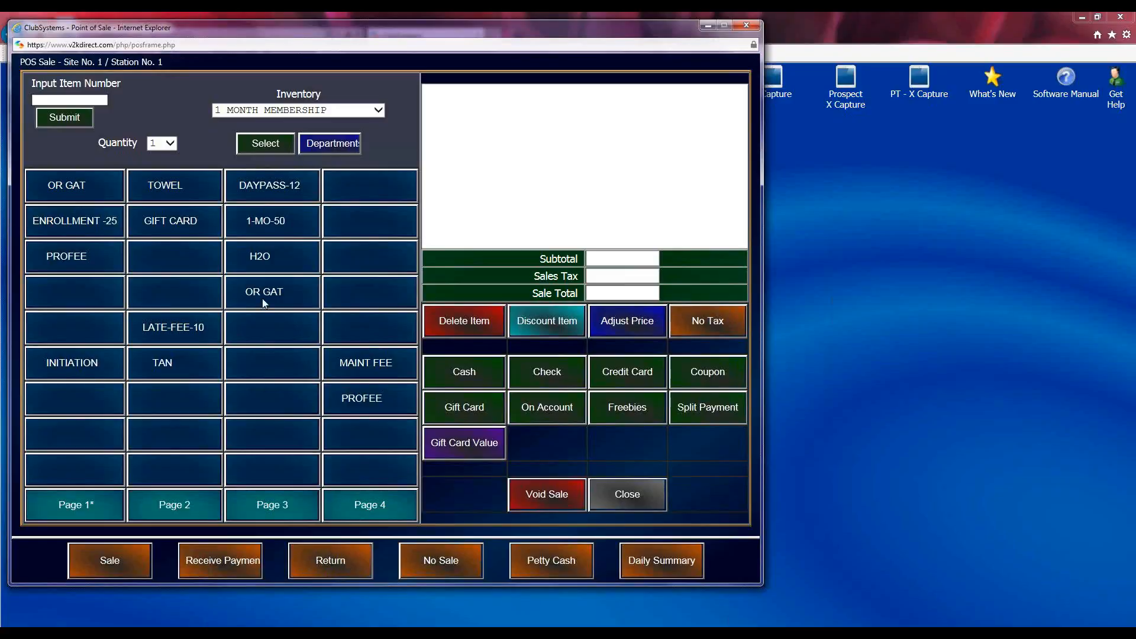
# - Switch to Return mode and add one TOWEL at 1.00
pyautogui.click(332, 566)
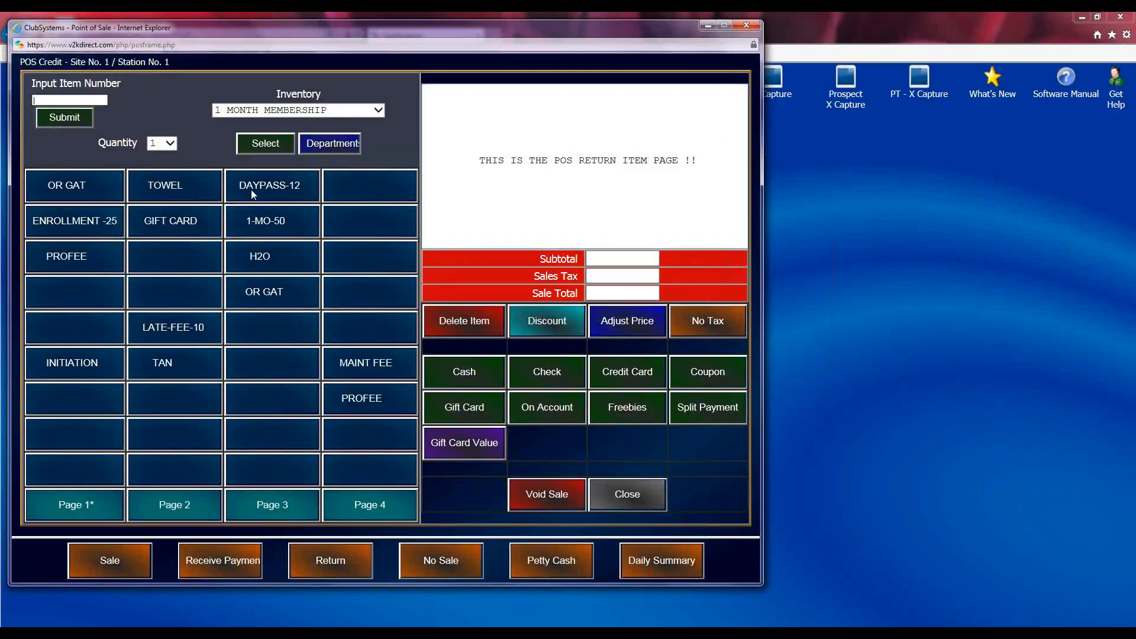
pyautogui.click(187, 180)
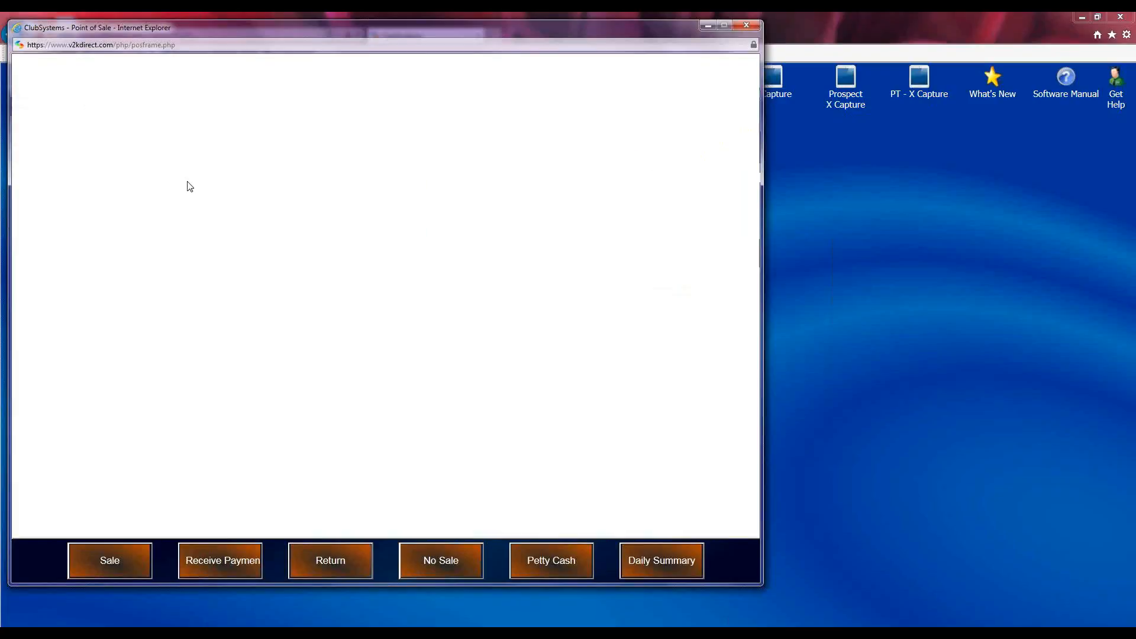
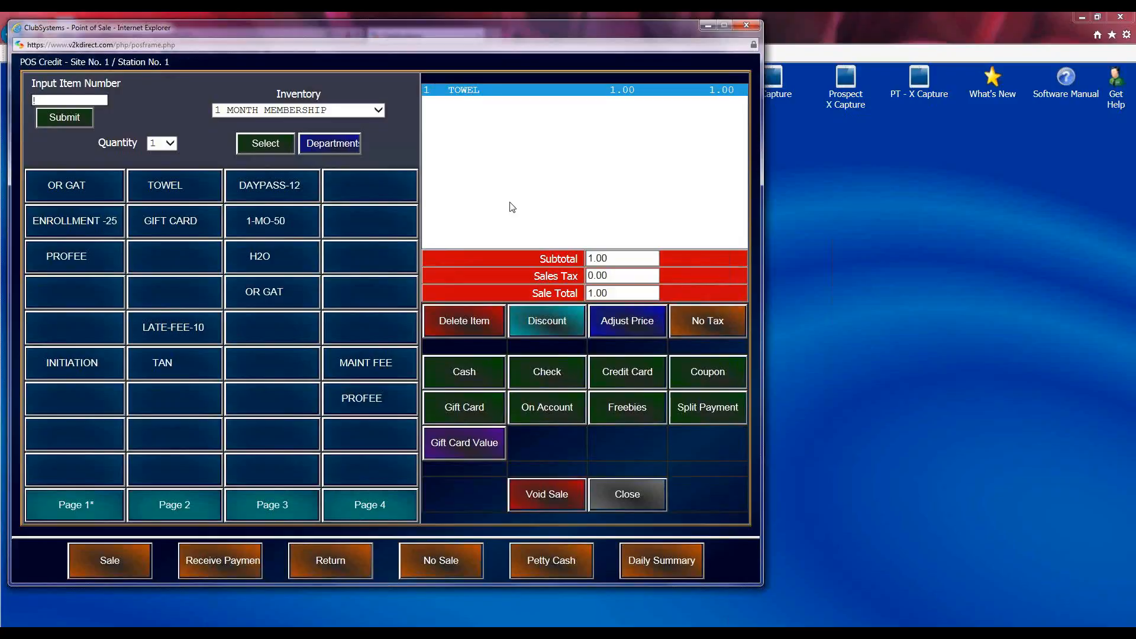
# - Pay out the towel return as 1.00 in cash
pyautogui.click(470, 376)
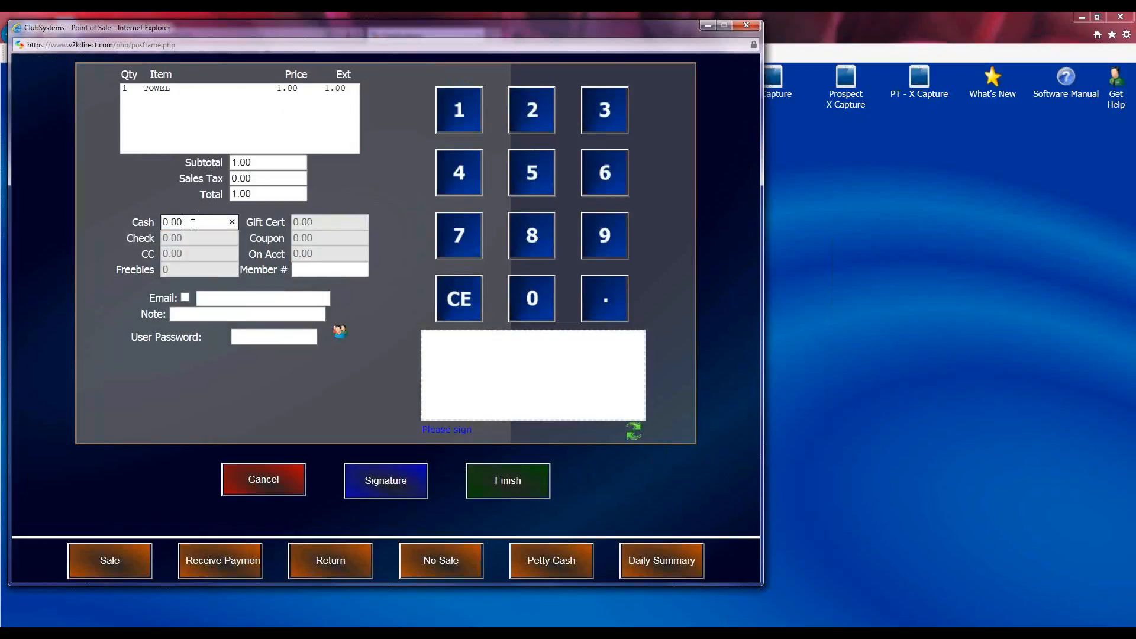
pyautogui.write('2')
pyautogui.press('BackSpace')
pyautogui.write('1.00')
# - Link the return to the member, enter the user password, finish, and continue past the receipt
pyautogui.click(302, 268)
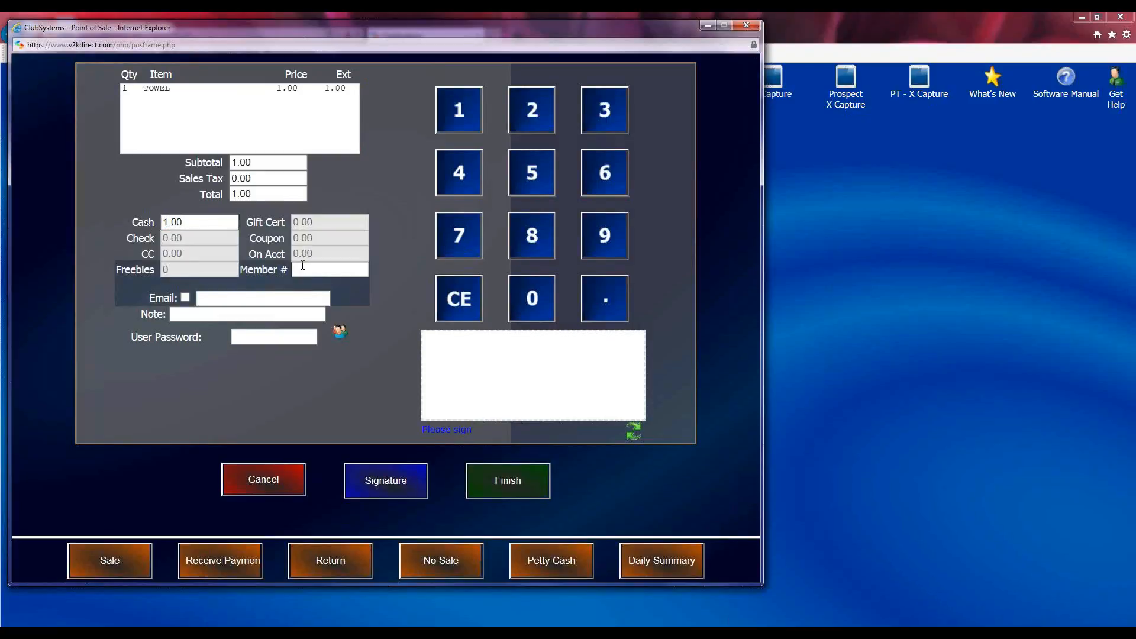
pyautogui.write('speer')
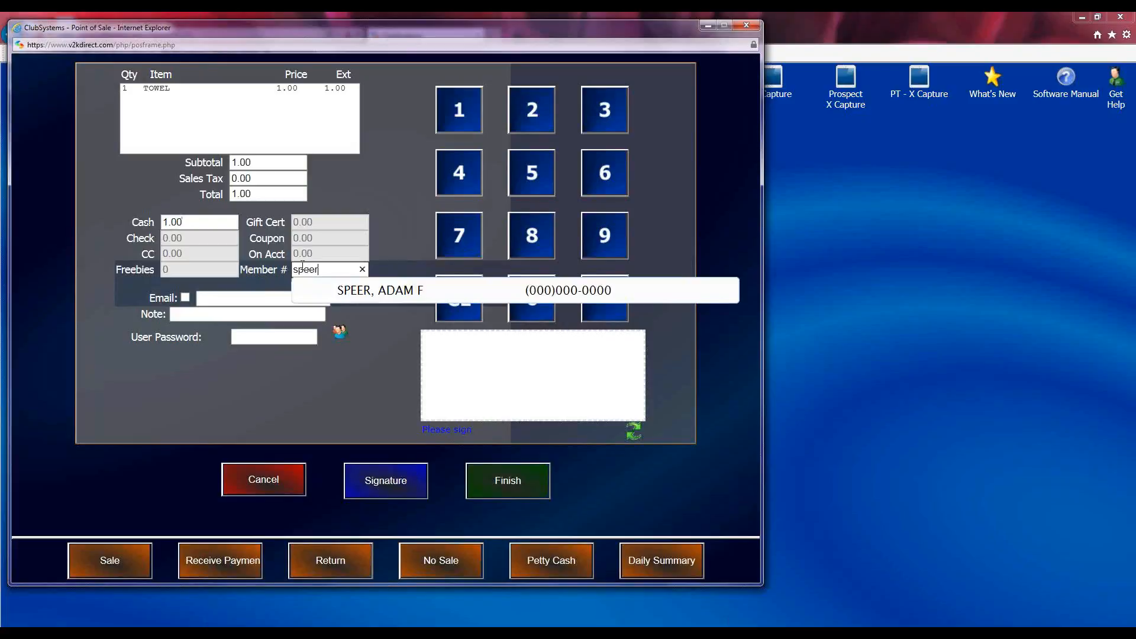
pyautogui.click(382, 291)
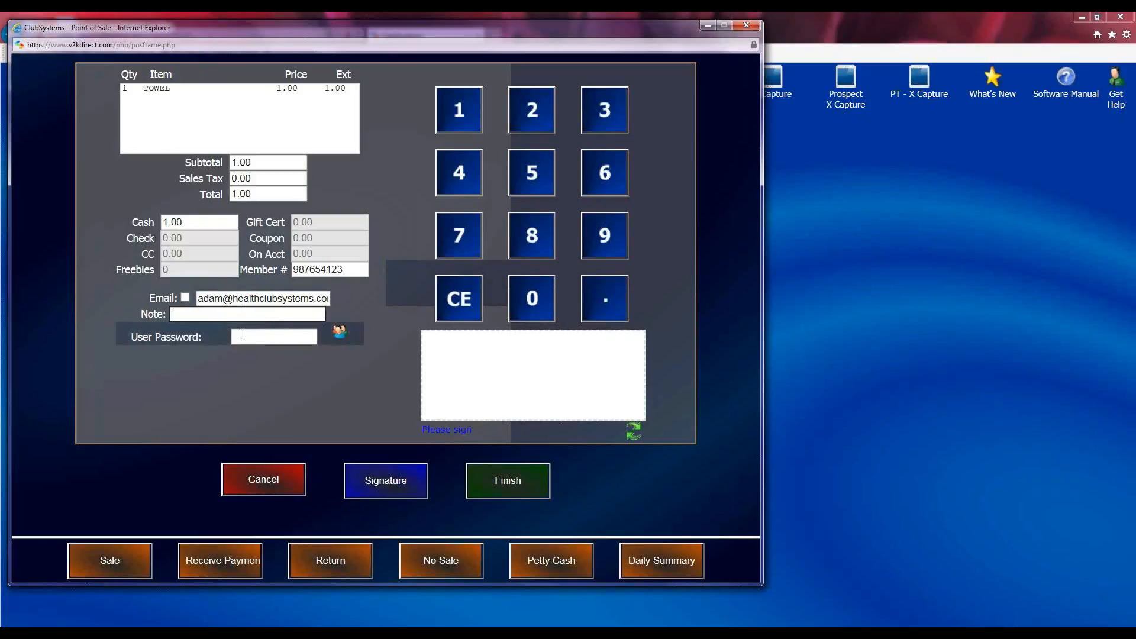
pyautogui.write('•••••••')
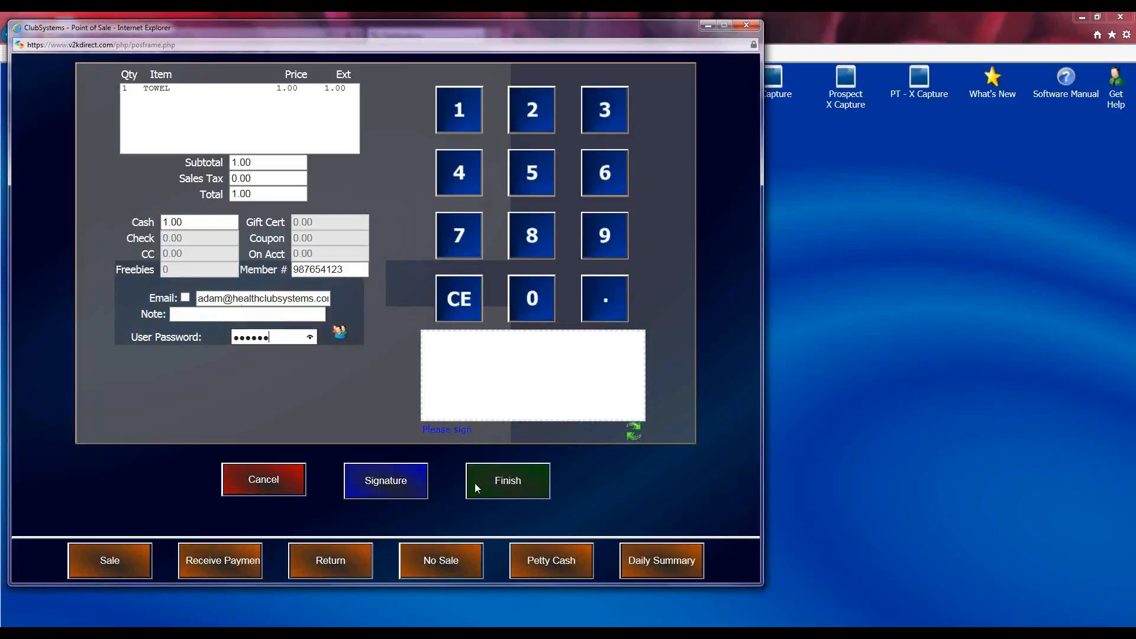
pyautogui.click(512, 484)
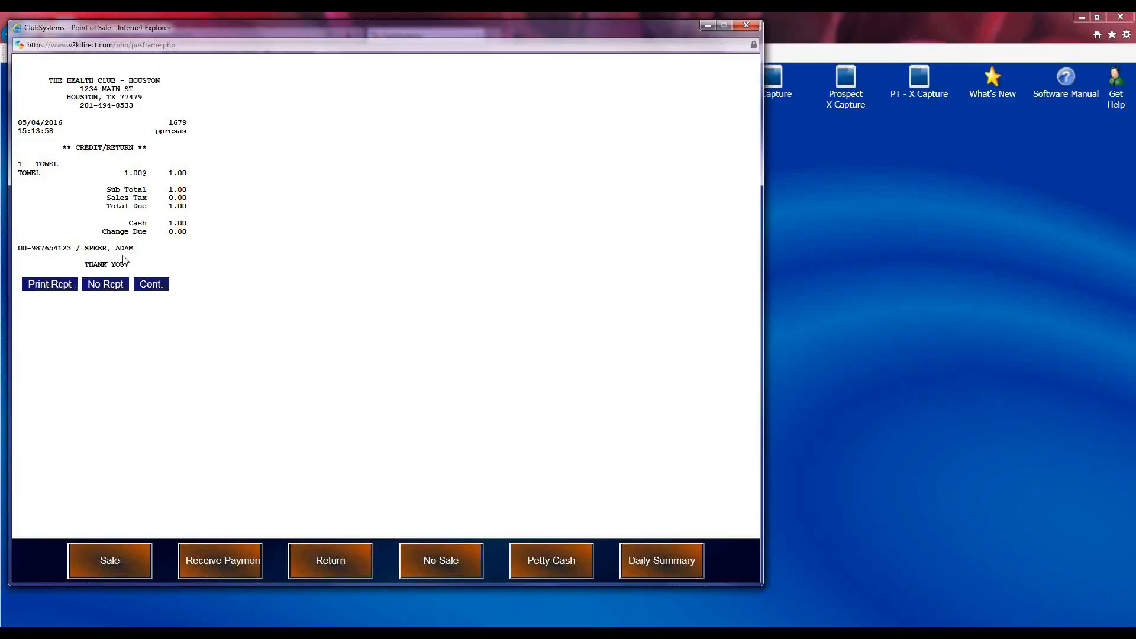
pyautogui.moveTo(17, 251); pyautogui.dragTo(184, 249)
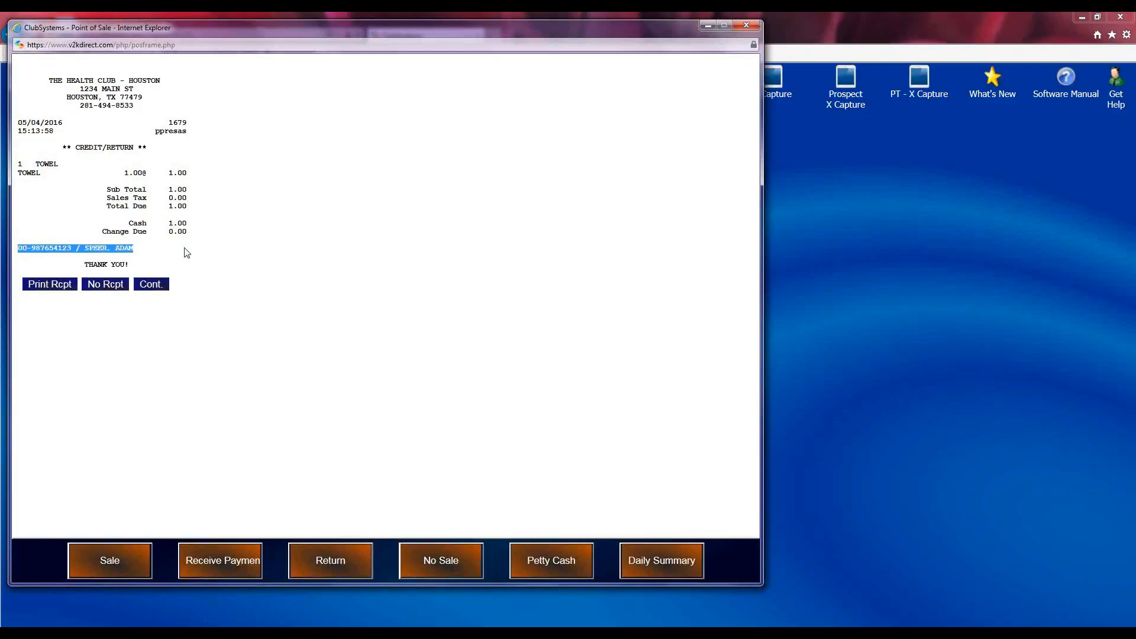
pyautogui.click(150, 285)
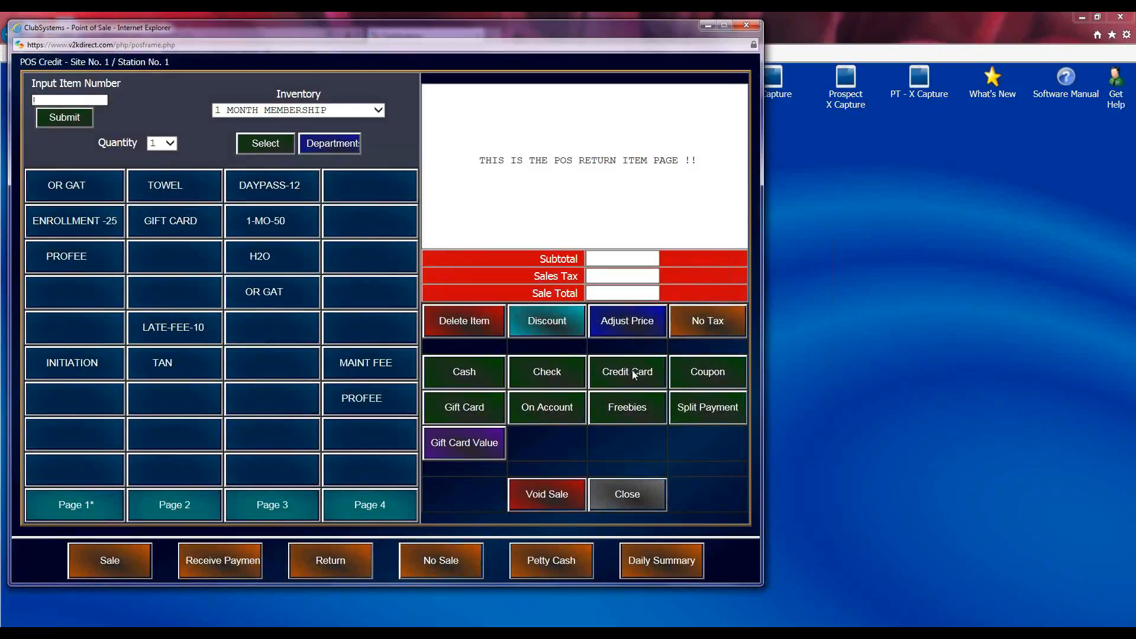
# - Return another TOWEL to the credit card and attach the member
pyautogui.click(178, 185)
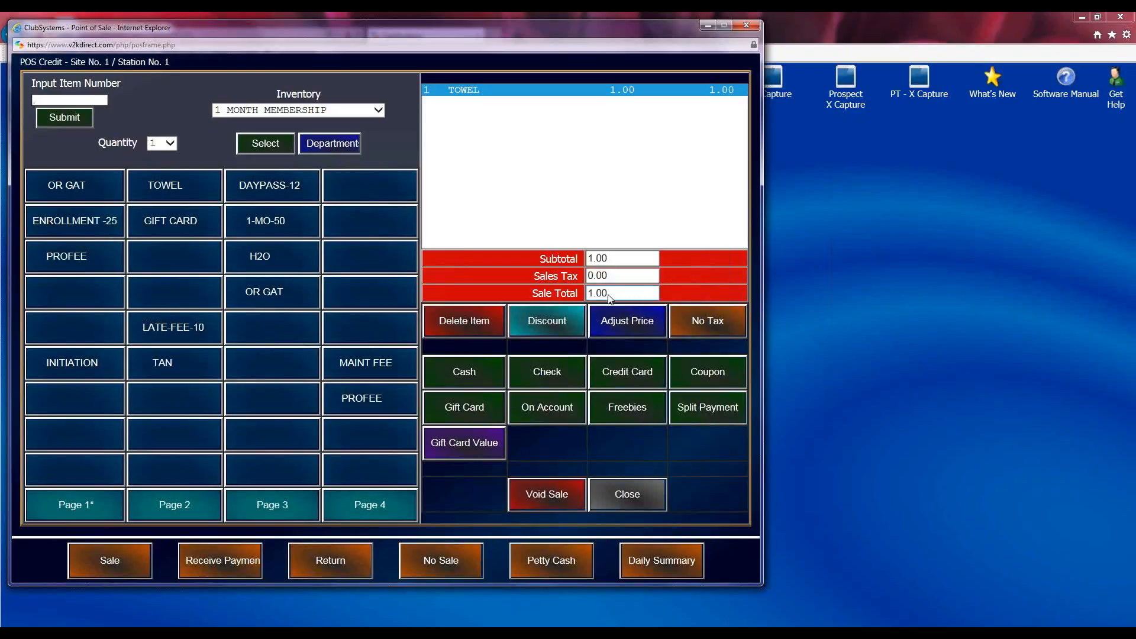
pyautogui.click(621, 375)
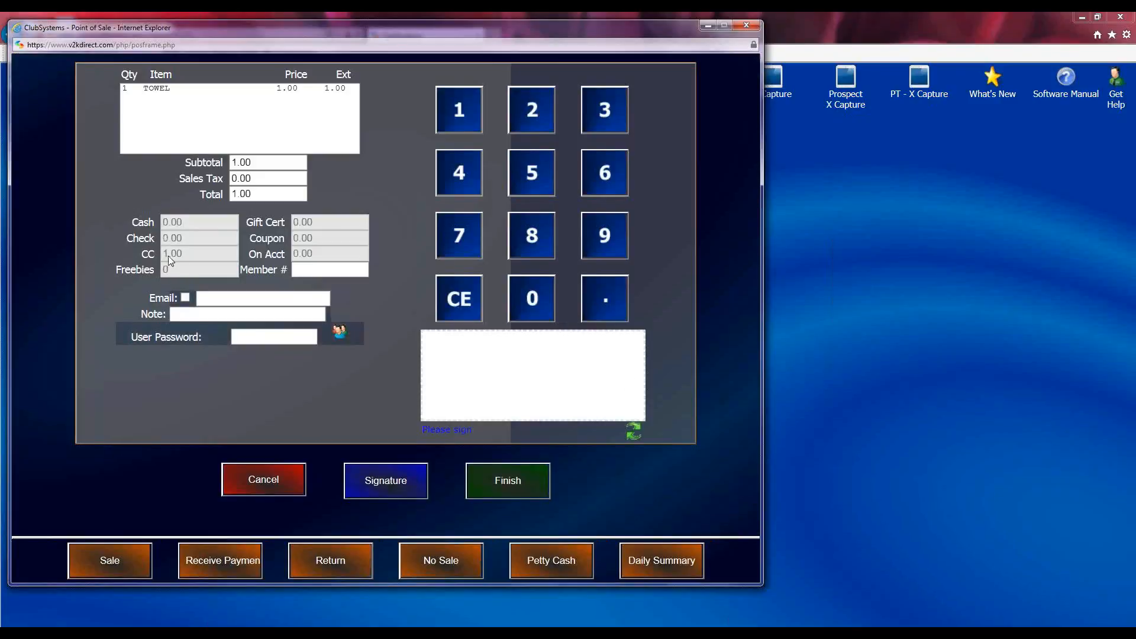
pyautogui.click(331, 271)
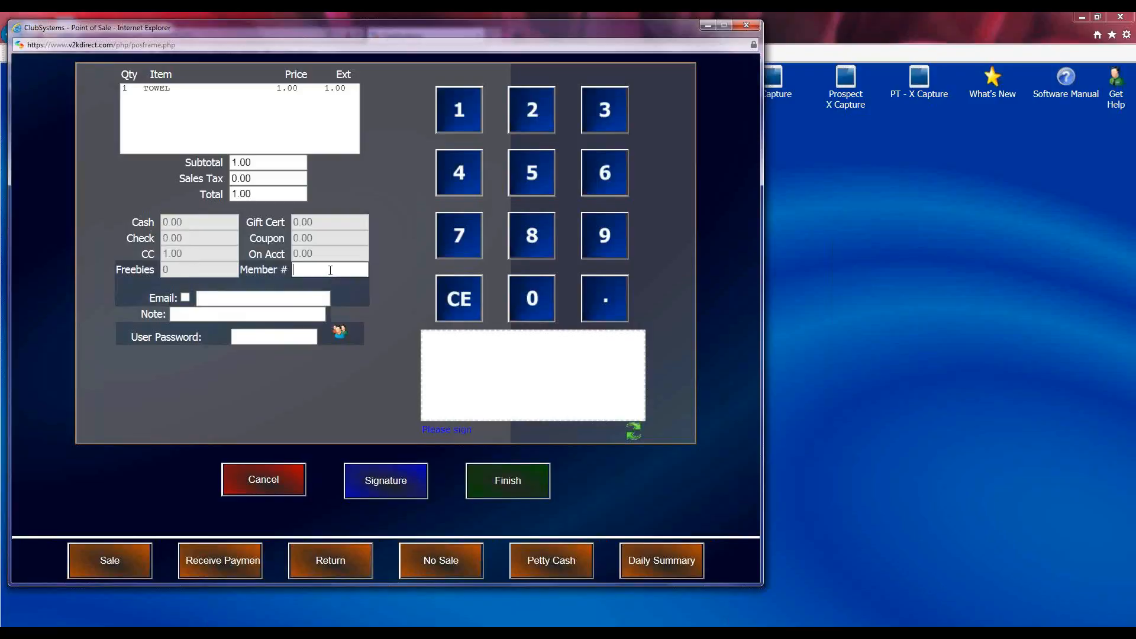
pyautogui.write('spee')
pyautogui.click(364, 297)
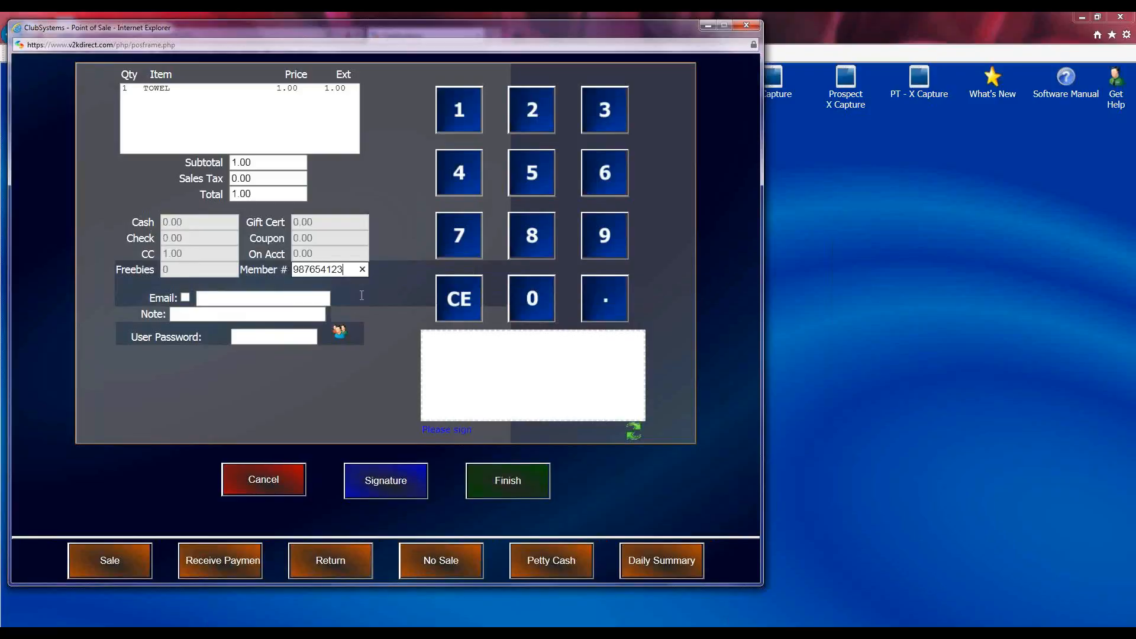
# - Enter the user password, submit the card refund, and go to an empty sale
pyautogui.click(243, 337)
pyautogui.write('******')
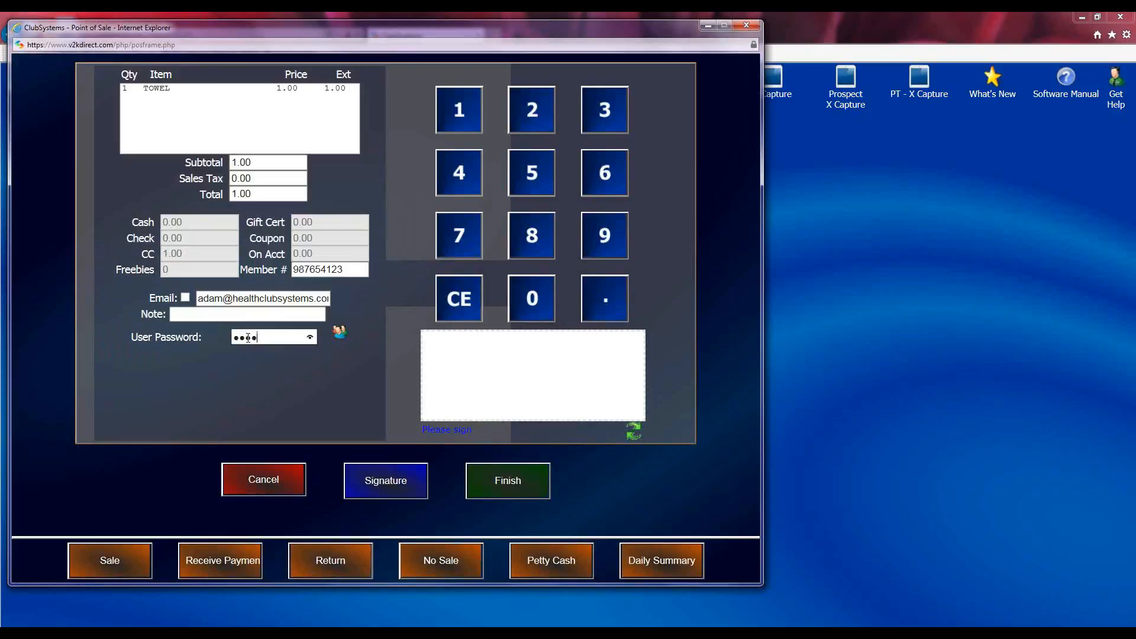
pyautogui.click(508, 483)
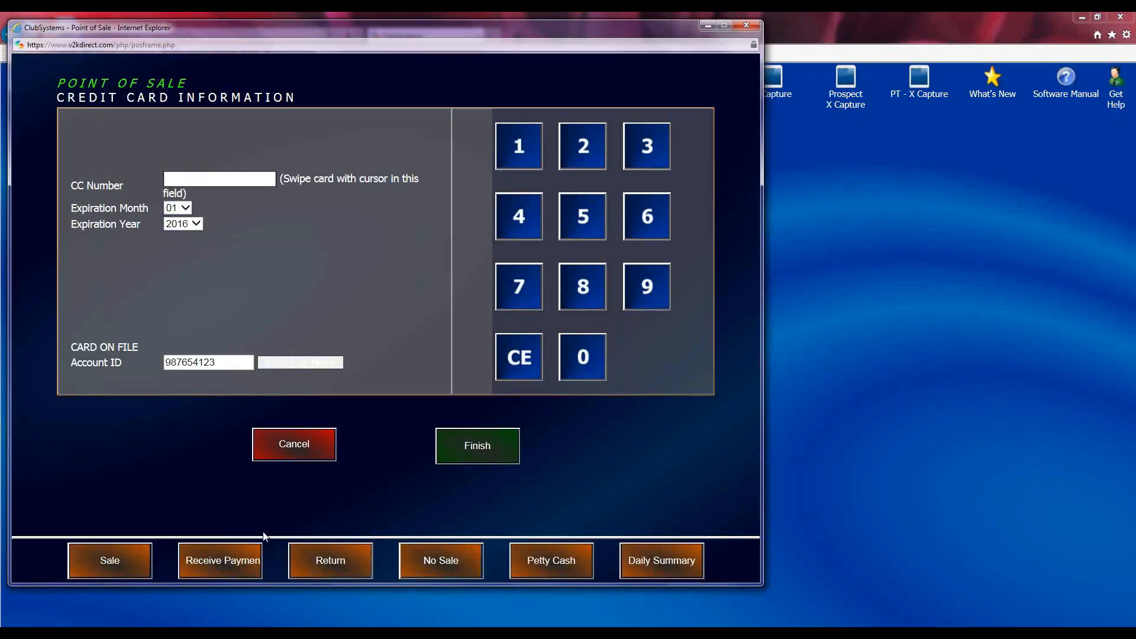
pyautogui.click(107, 576)
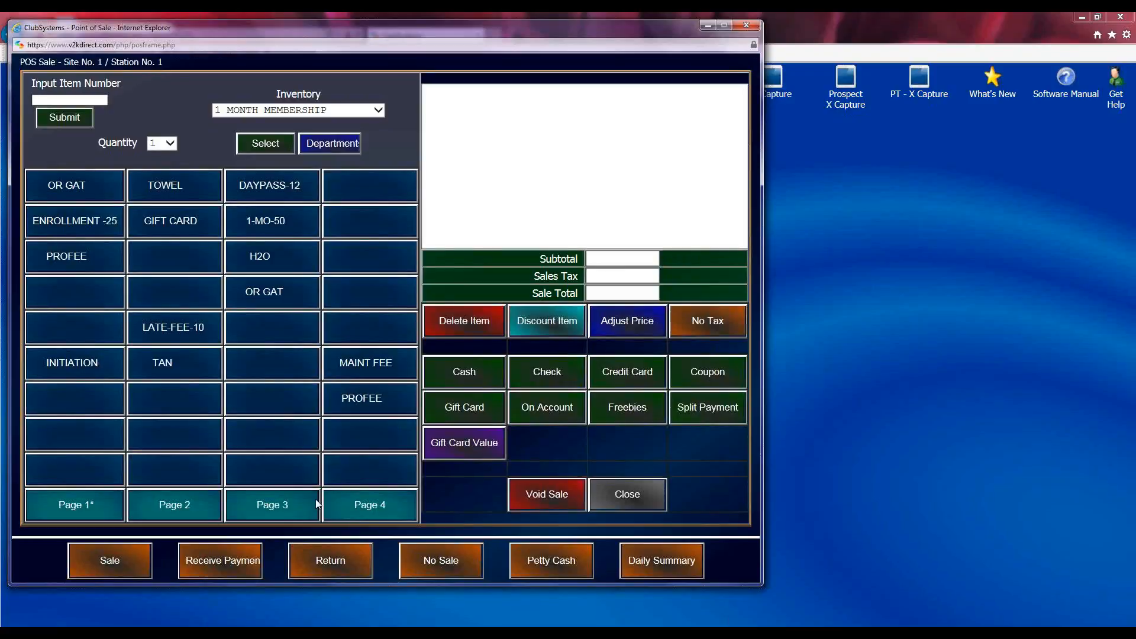
# - Show the No Sale form's password and reference fields, then the Petty Cash Out form
pyautogui.click(439, 561)
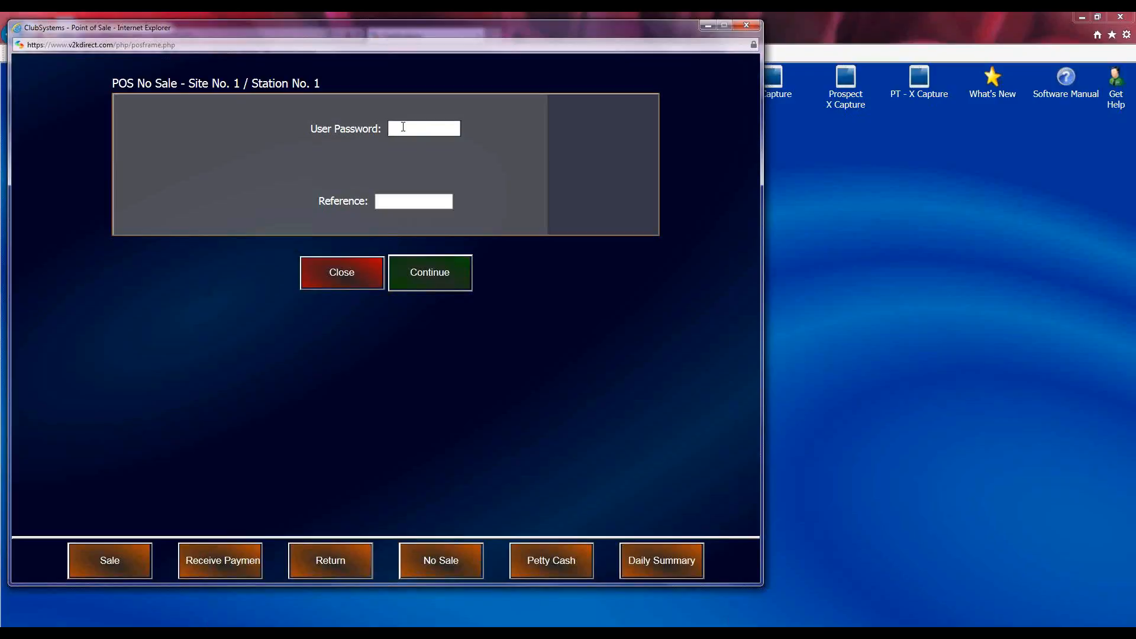
pyautogui.click(423, 128)
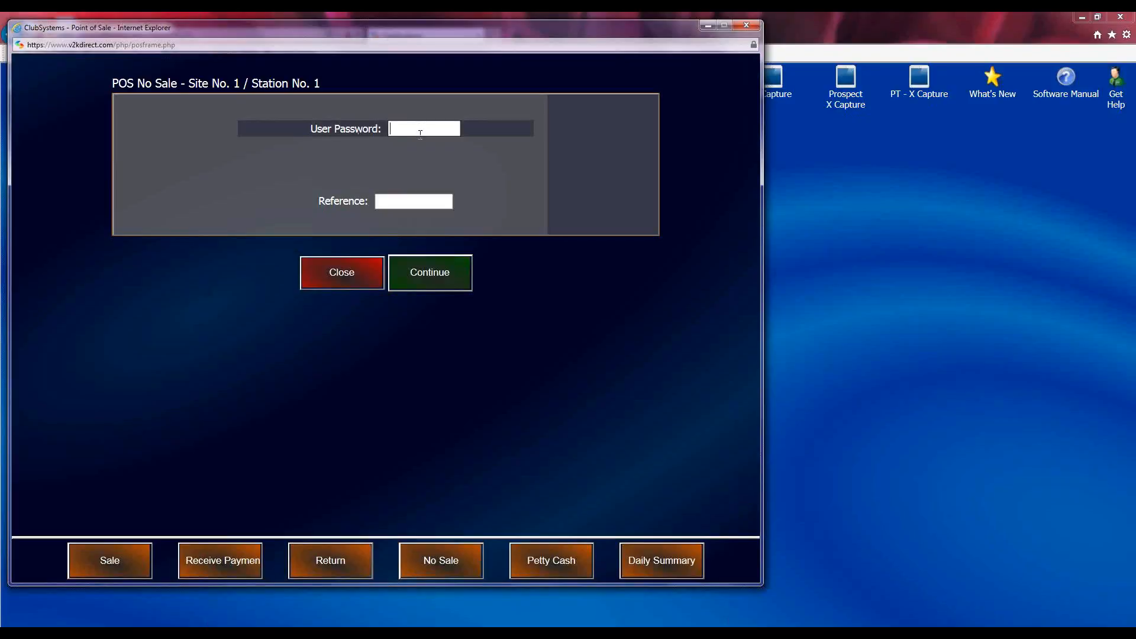
pyautogui.click(384, 200)
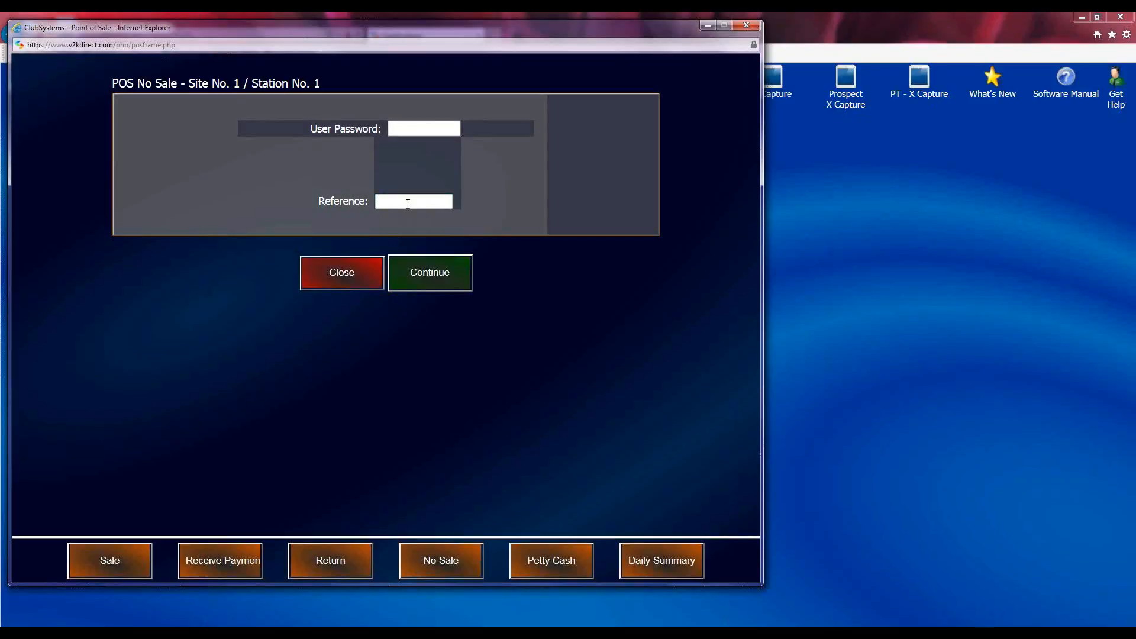
pyautogui.click(541, 567)
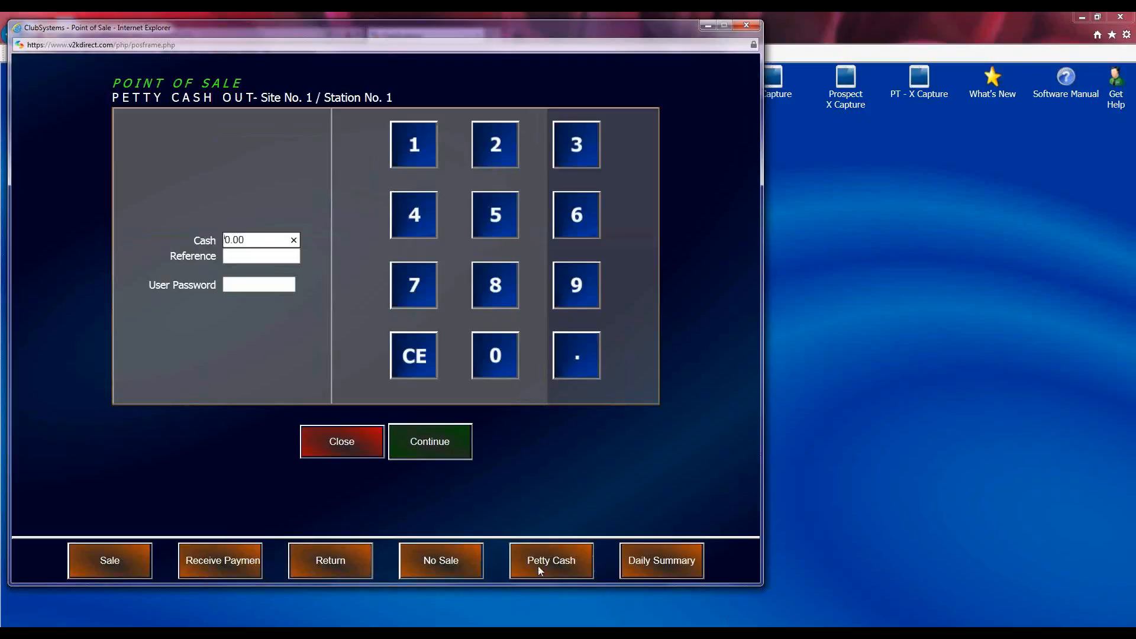
pyautogui.click(255, 239)
pyautogui.click(229, 257)
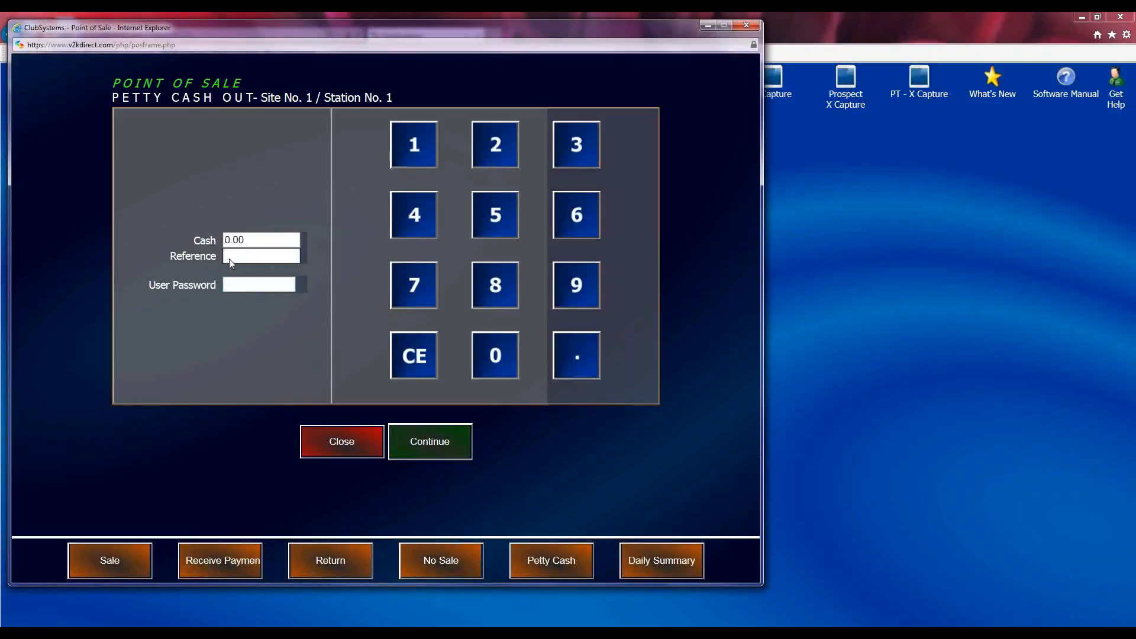
pyautogui.click(233, 284)
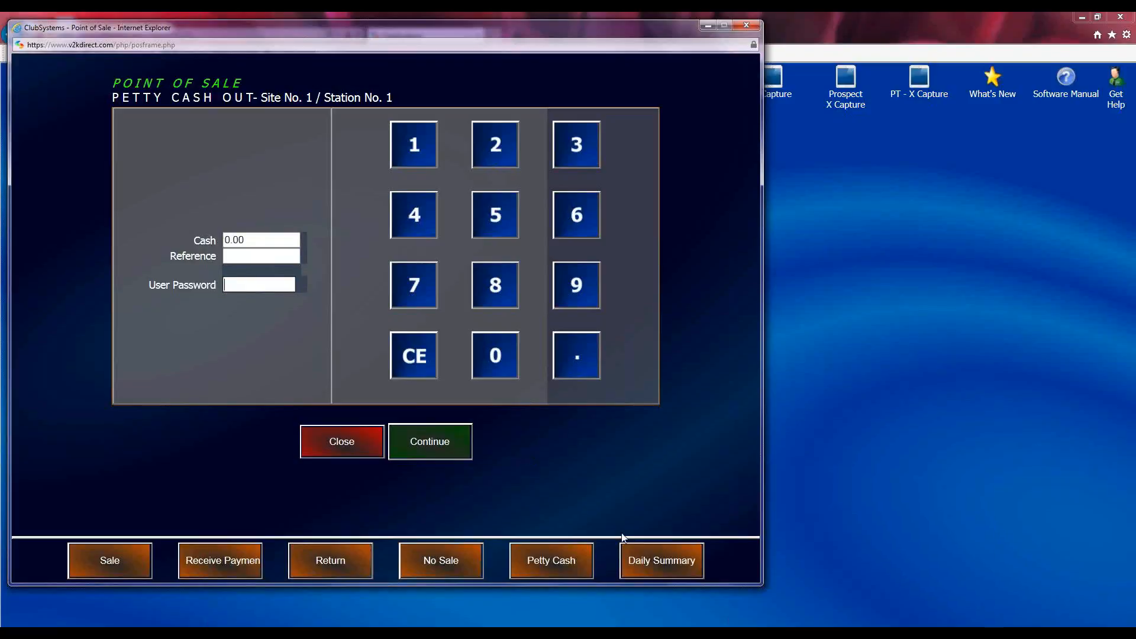
# - Run the Daily Summary report from 05/04/2016 06:00 AM through 3:15 PM
pyautogui.click(658, 567)
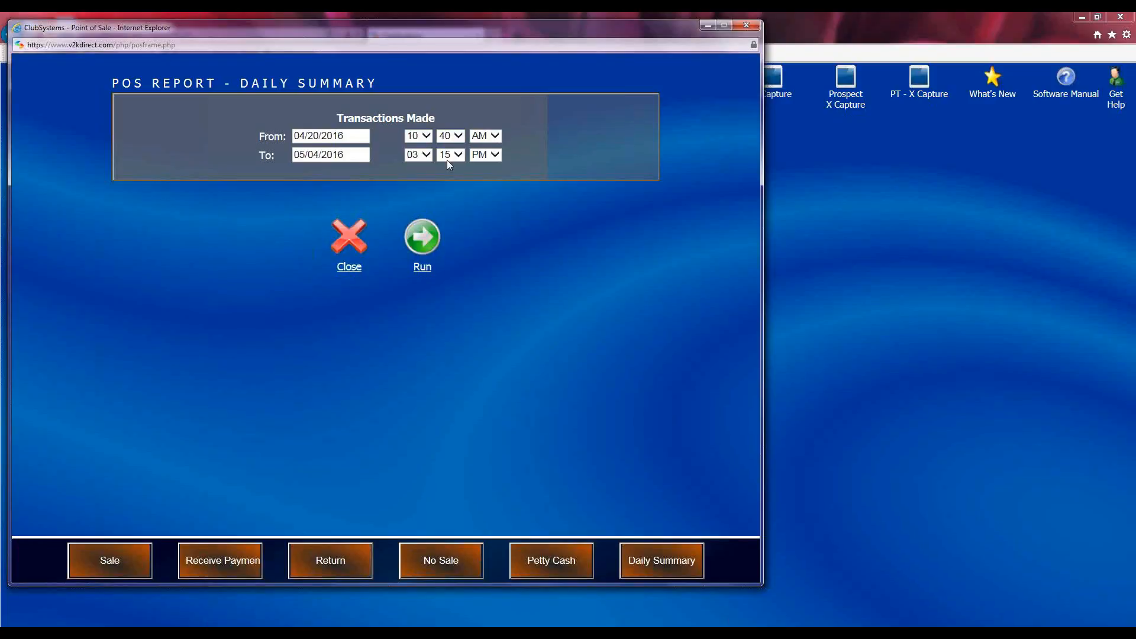
pyautogui.moveTo(349, 136); pyautogui.dragTo(273, 140)
pyautogui.write('05/04/2016')
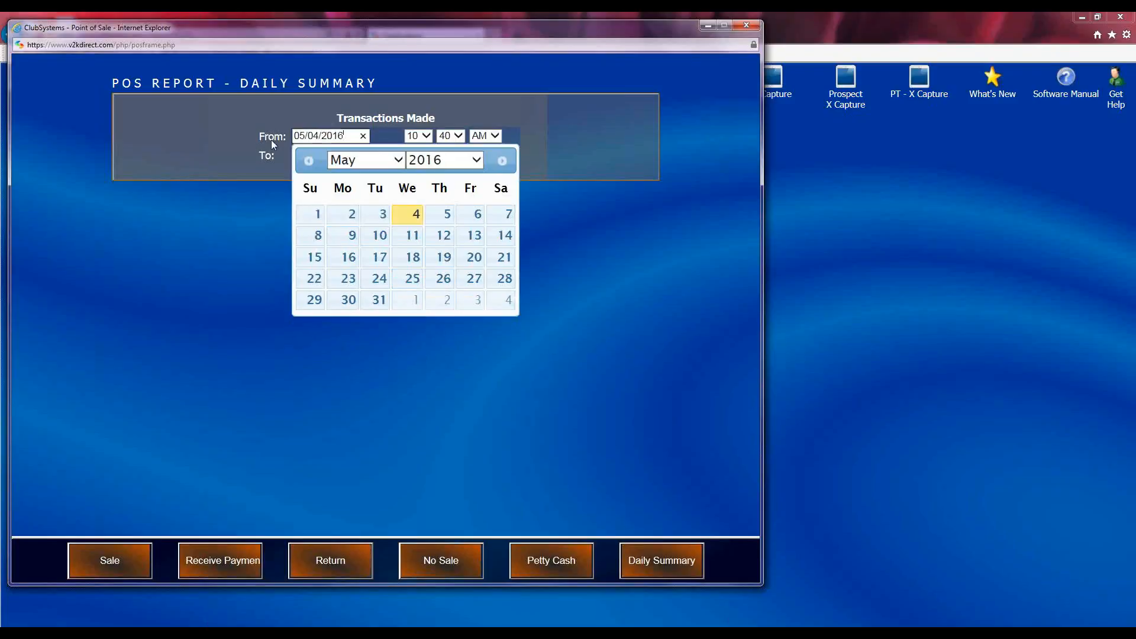
pyautogui.click(272, 140)
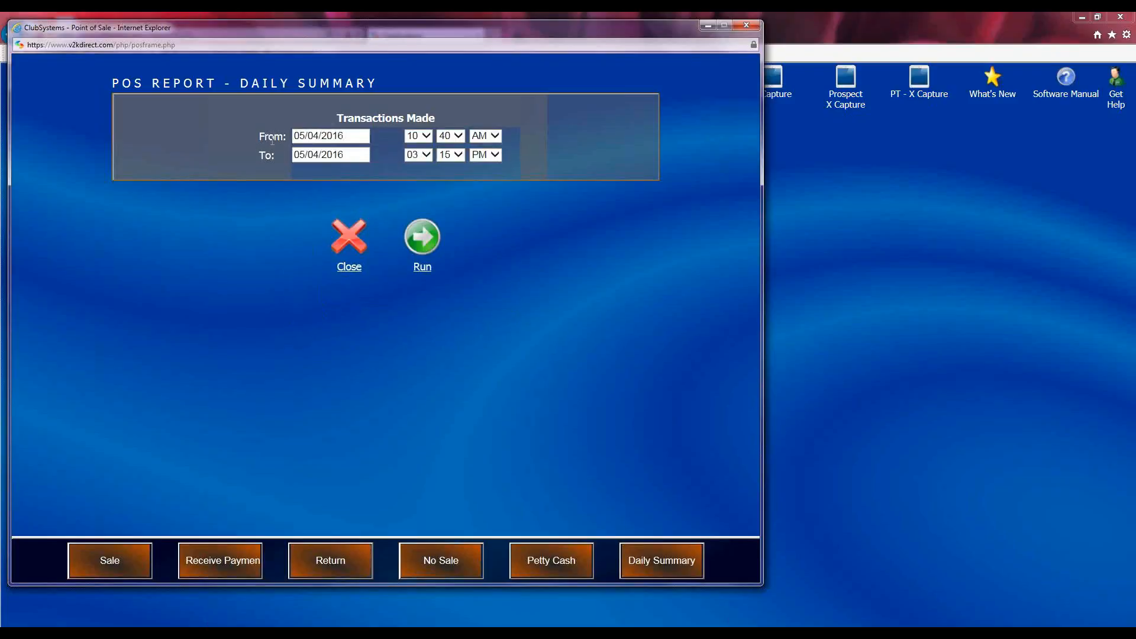
pyautogui.click(426, 136)
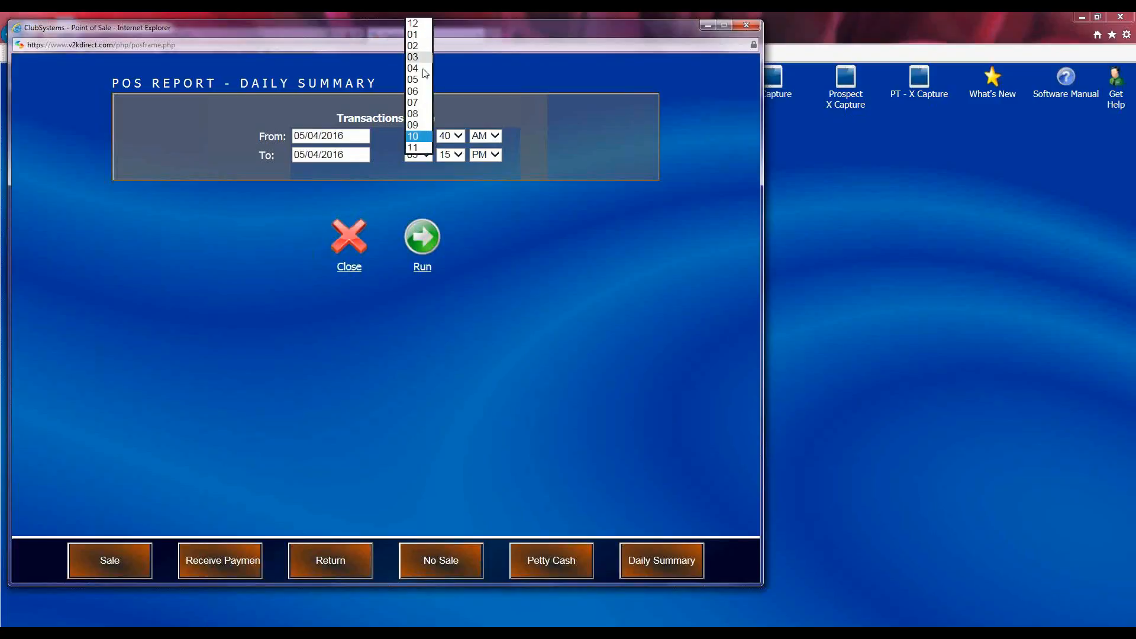
pyautogui.click(418, 93)
pyautogui.click(459, 137)
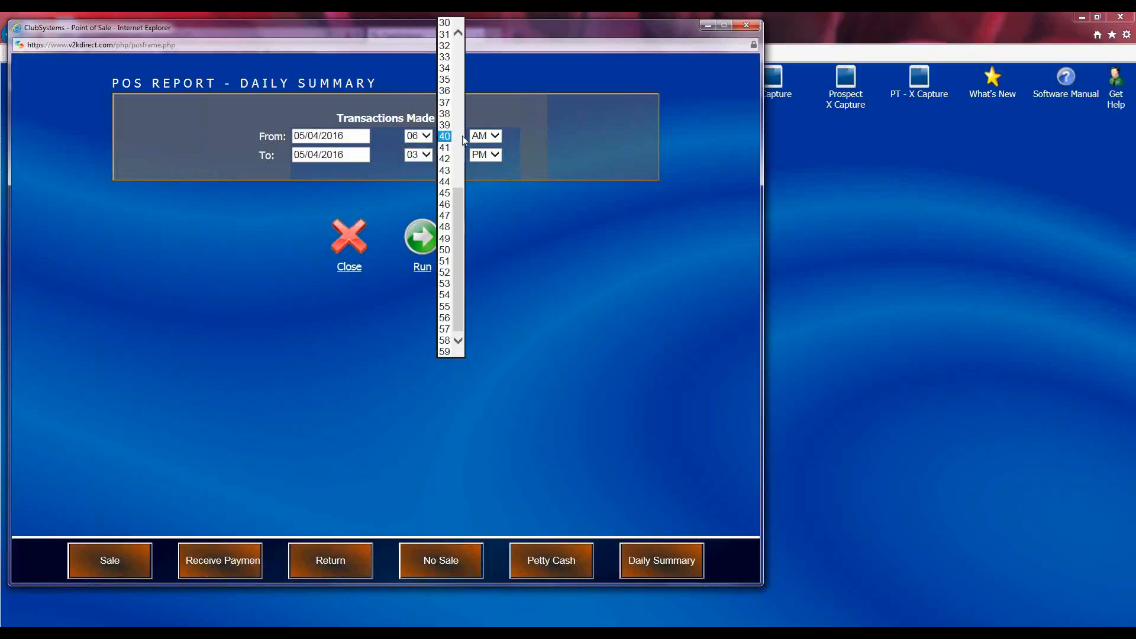
pyautogui.moveTo(461, 201); pyautogui.dragTo(475, 52)
pyautogui.click(444, 25)
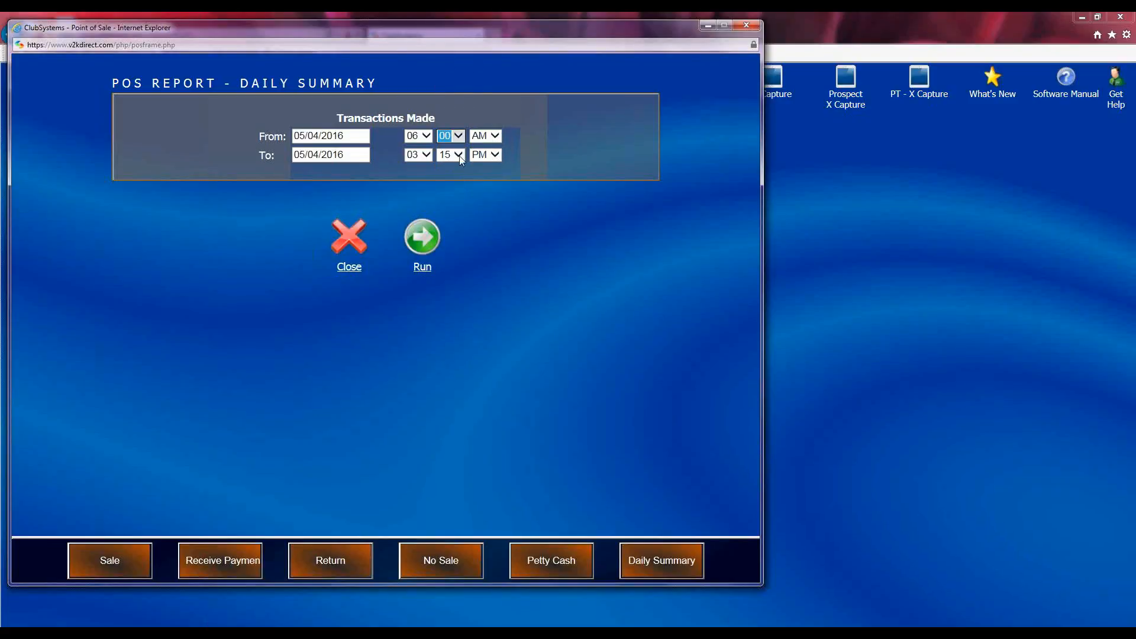
pyautogui.click(422, 240)
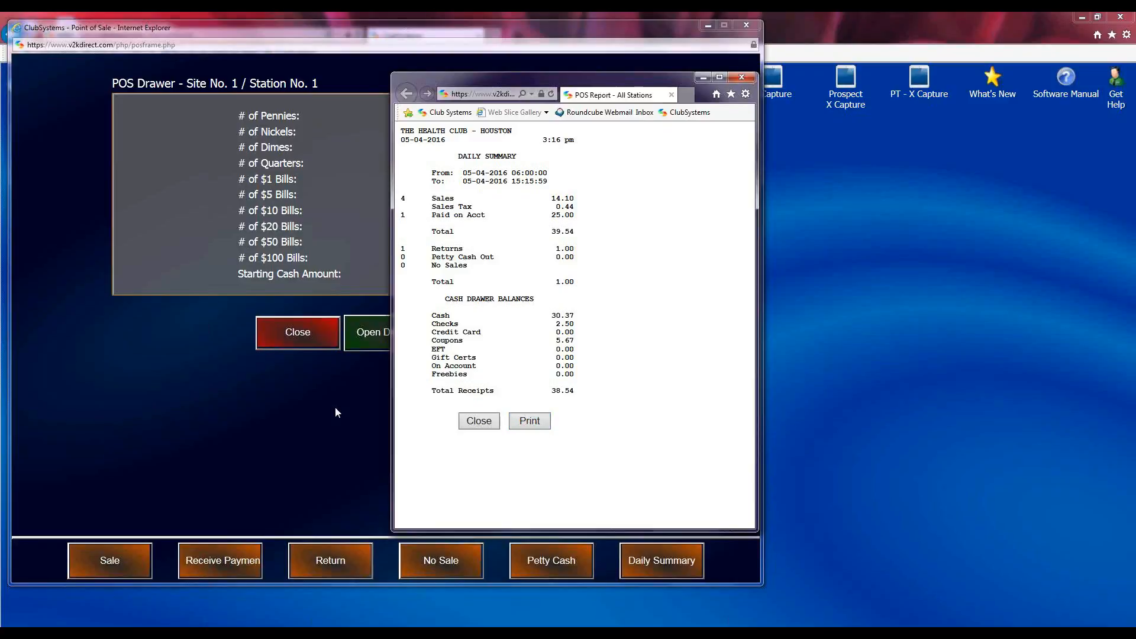
# - Step through the drawer coin, bill and starting cash counts, then return to an empty sale
pyautogui.click(356, 379)
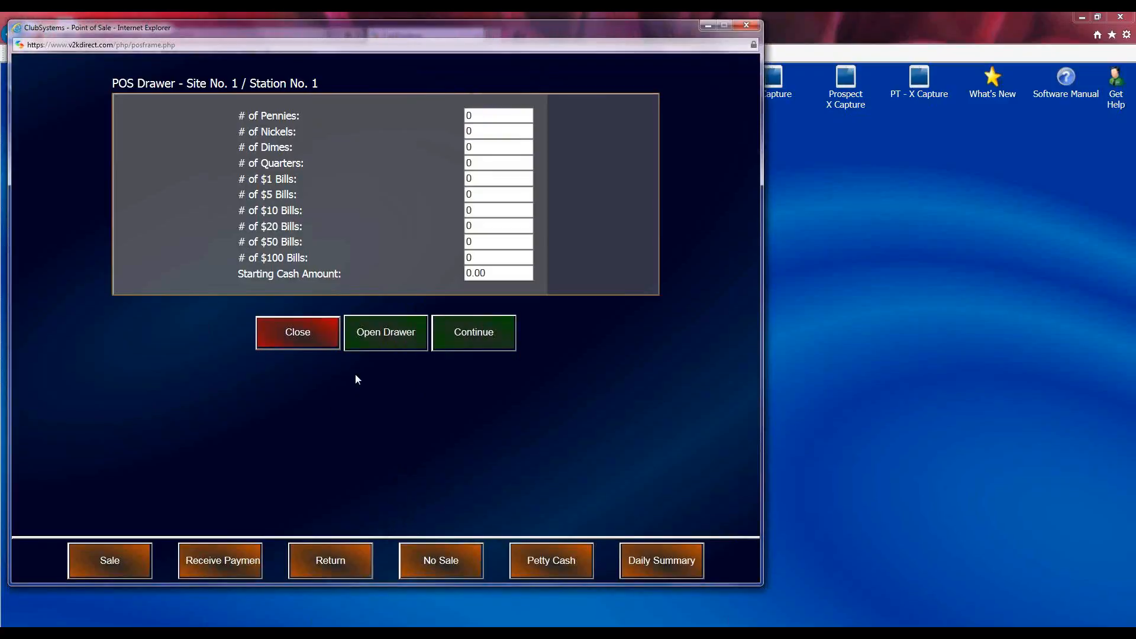
pyautogui.click(477, 116)
pyautogui.click(477, 131)
pyautogui.click(476, 147)
pyautogui.click(477, 163)
pyautogui.click(479, 195)
pyautogui.moveTo(482, 273)
pyautogui.mouseDown()
pyautogui.moveTo(464, 279)
pyautogui.moveTo(486, 276)
pyautogui.mouseUp()
pyautogui.click(113, 556)
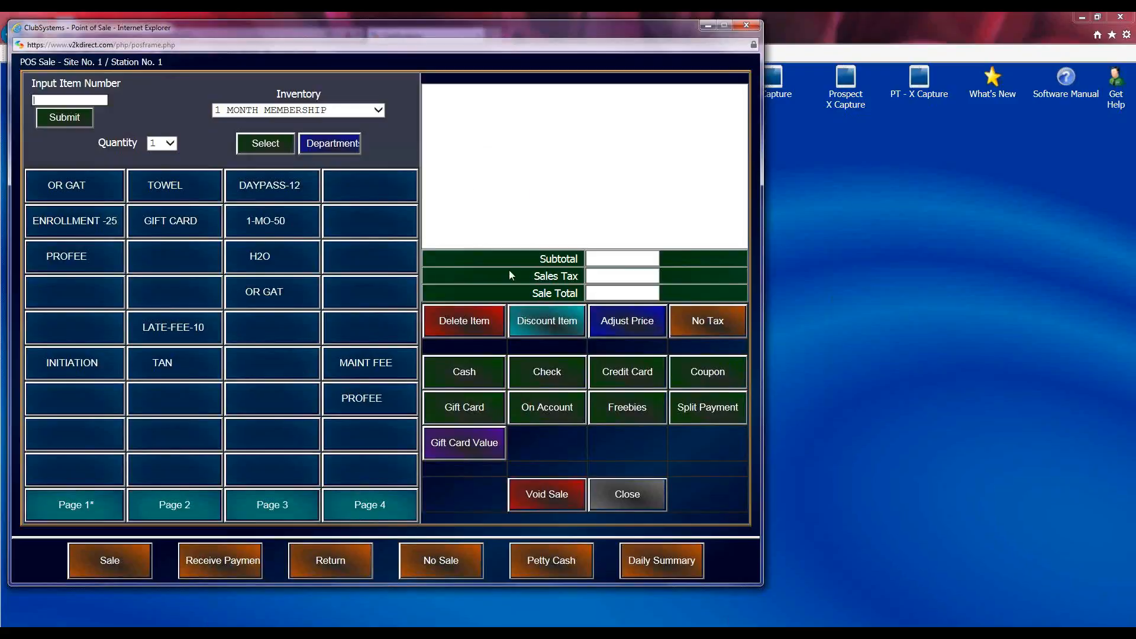